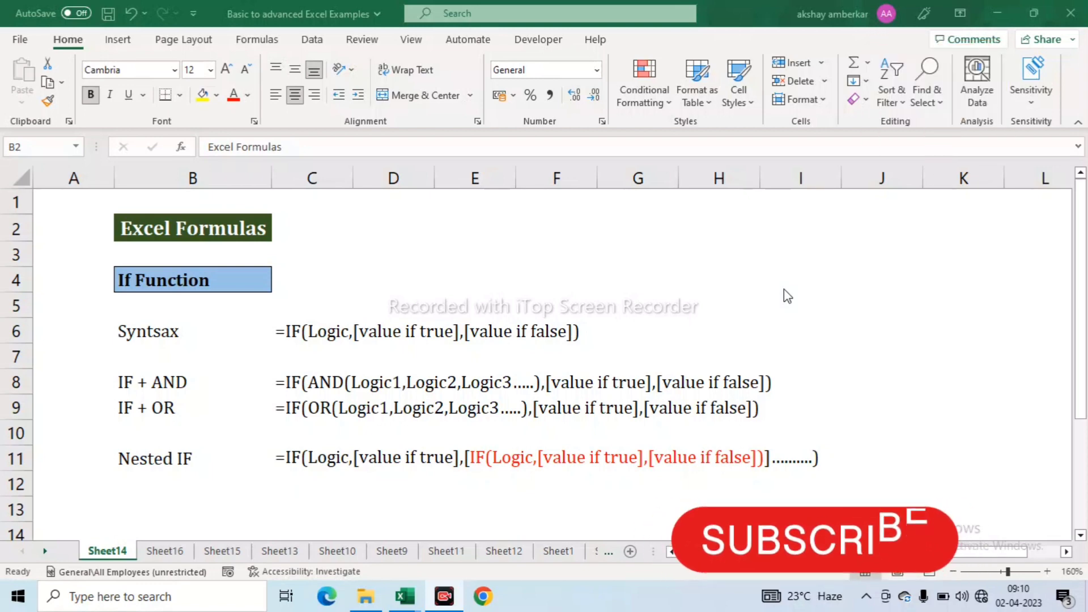
- Bring up the Windows task switcher from the Excel Formulas overview workbook
key("alt+Tab")
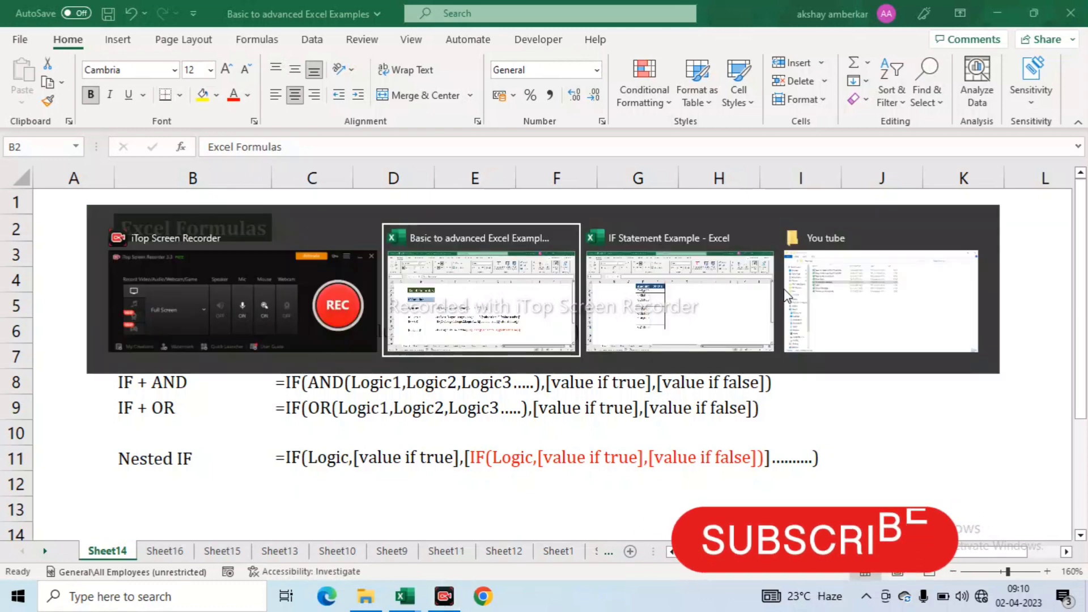
- Switch to the IF Statement Example workbook, review its Amount and Status columns, and select E2
key("alt+Tab")
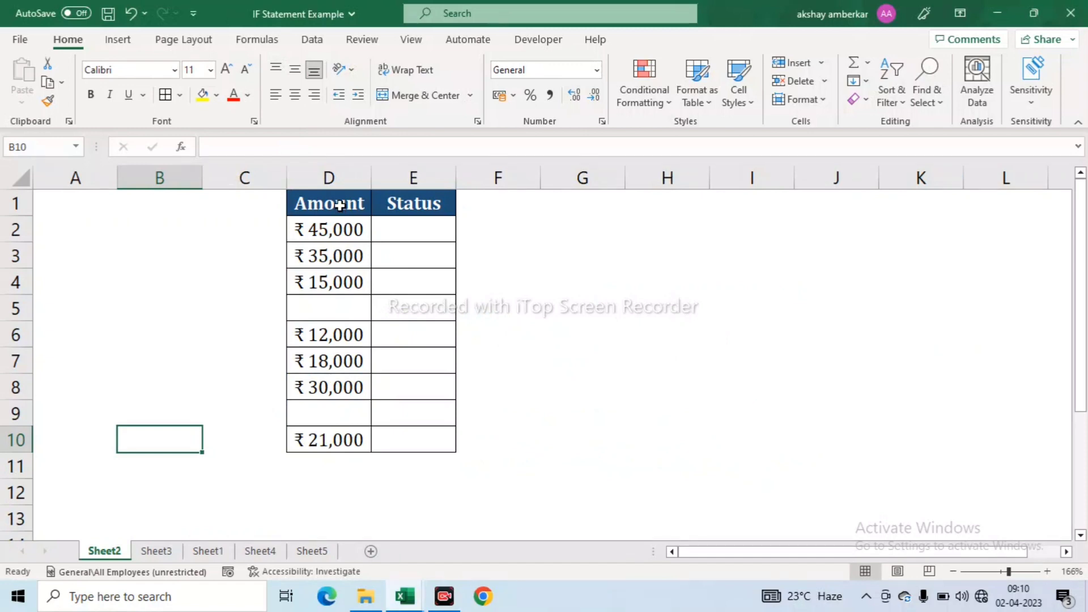
left_click_drag(339, 208, 420, 428)
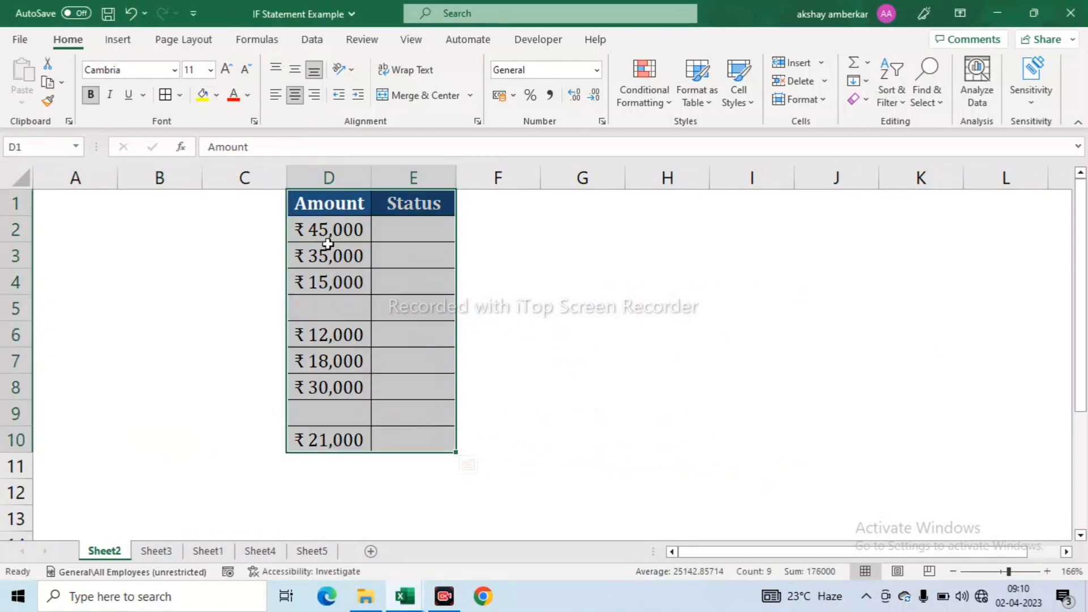
left_click(327, 206)
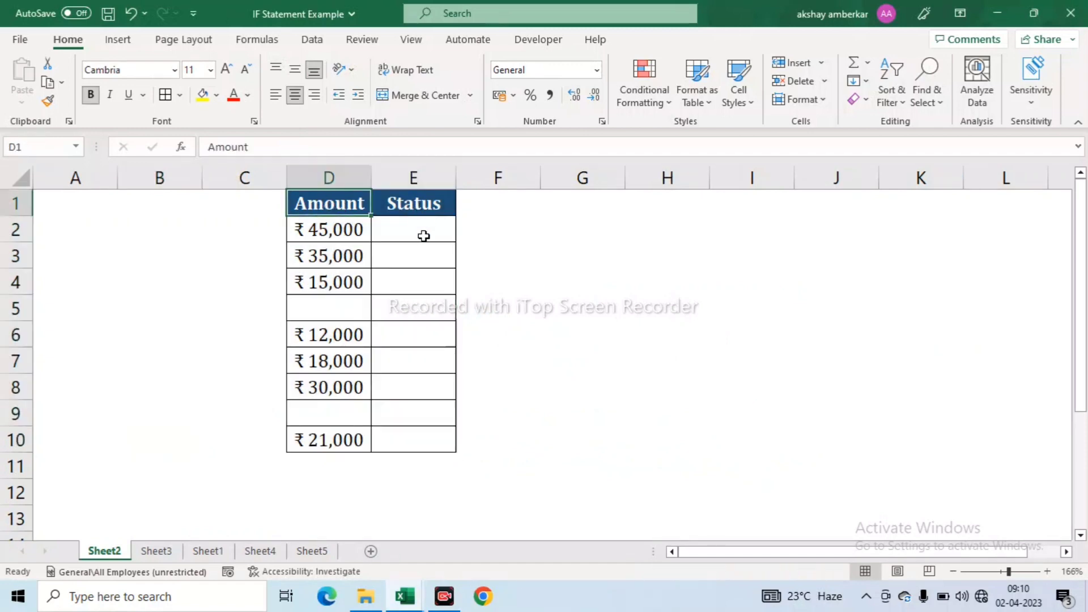
left_click_drag(423, 232, 416, 309)
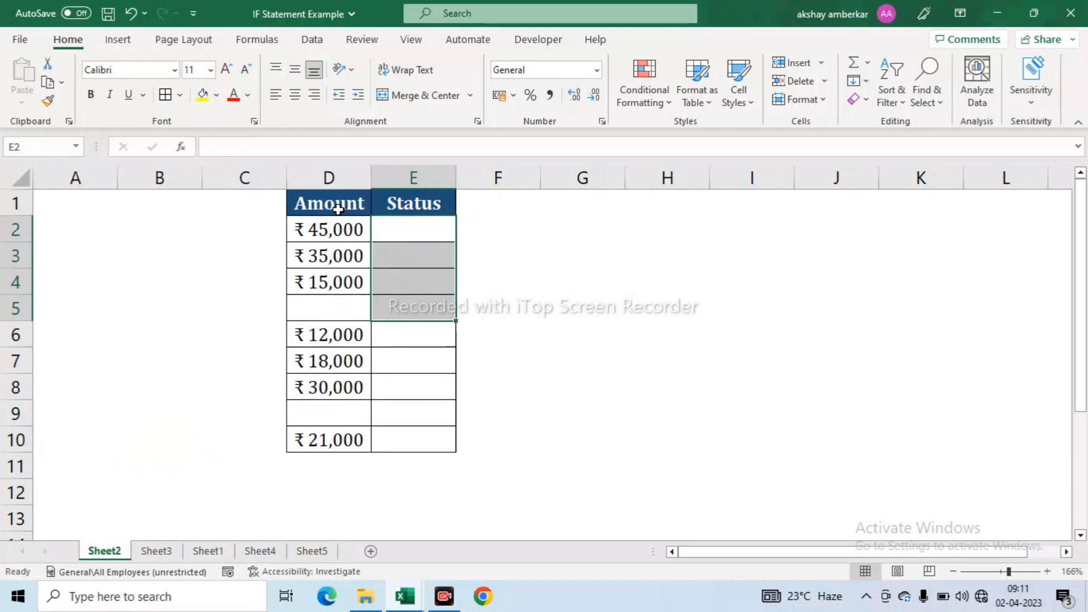
left_click_drag(339, 209, 335, 440)
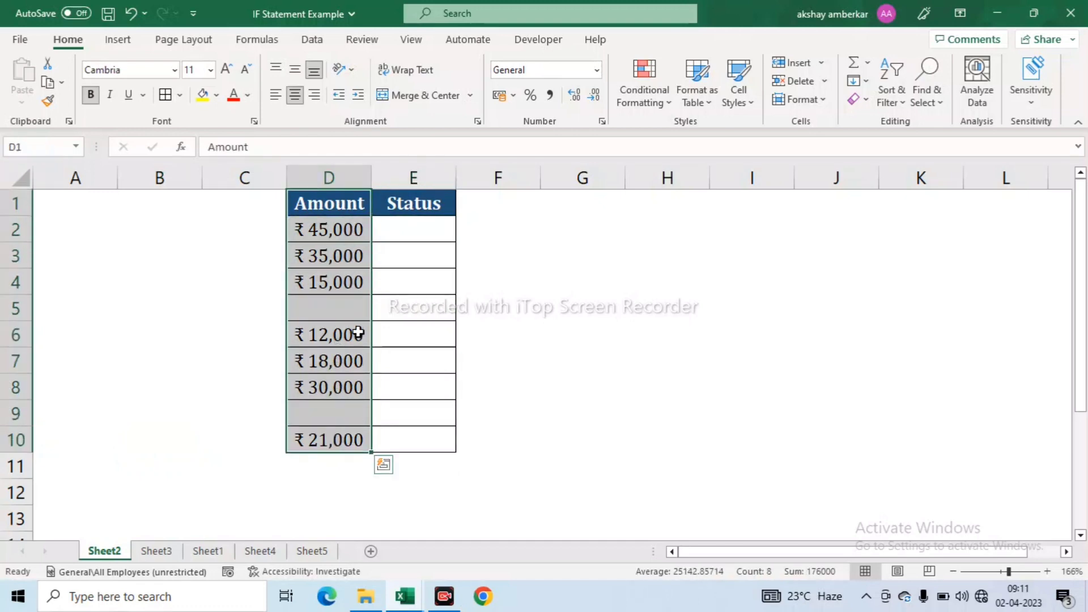
left_click(393, 310)
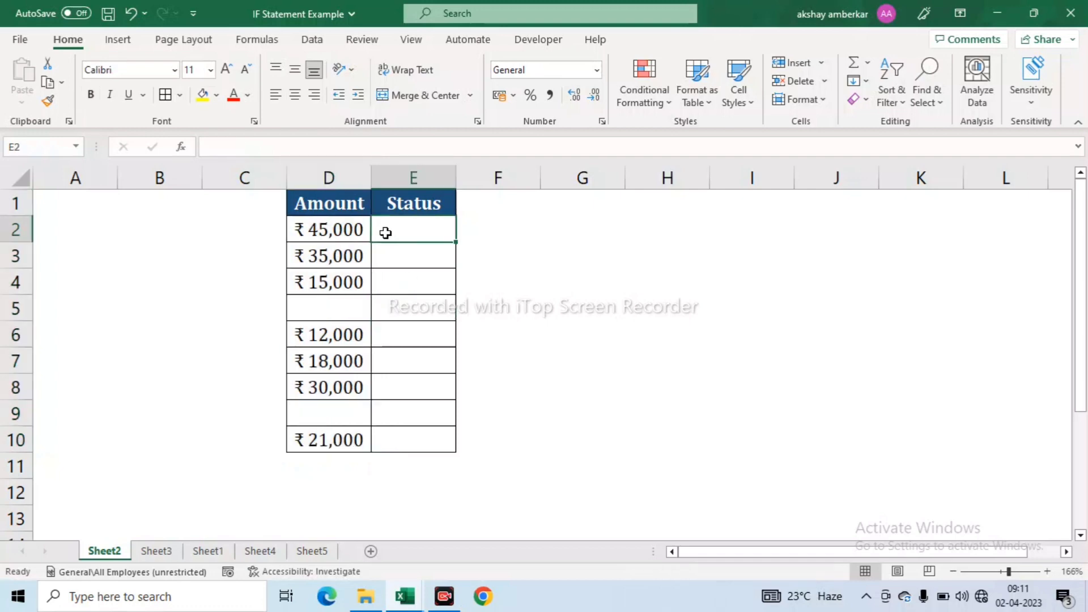
left_click(335, 312)
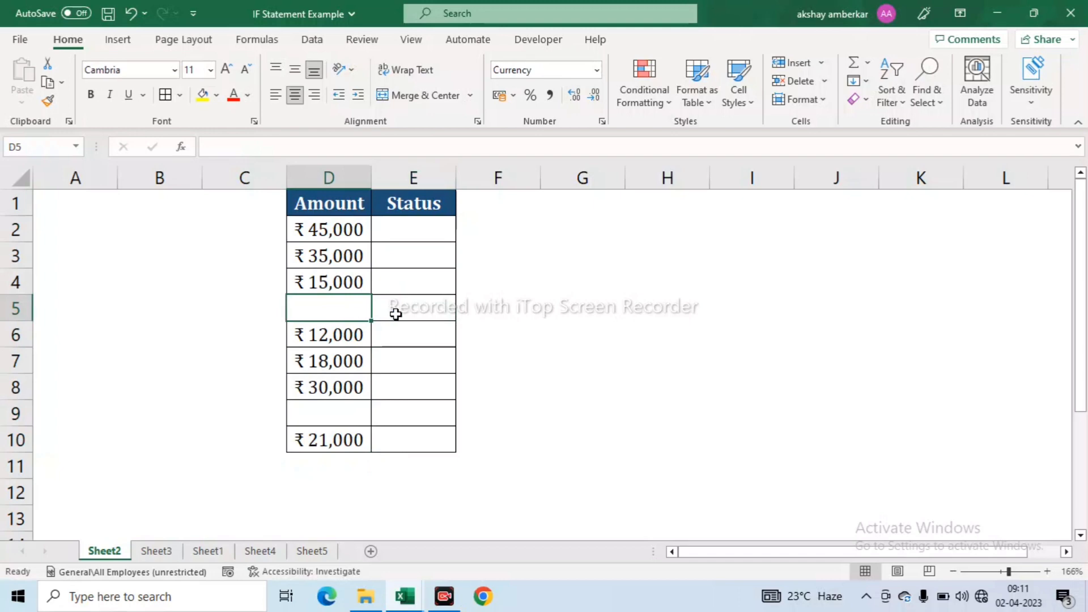
left_click(414, 230)
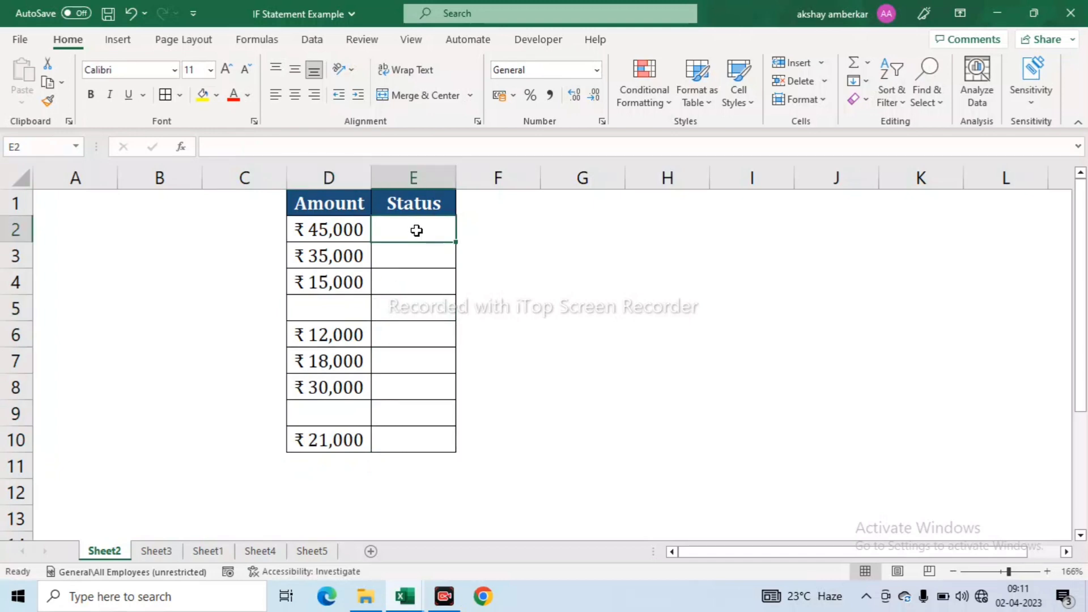
- Enter =IF(D2="","Inactive","Active") in E2
type("=if")
key("Tab")
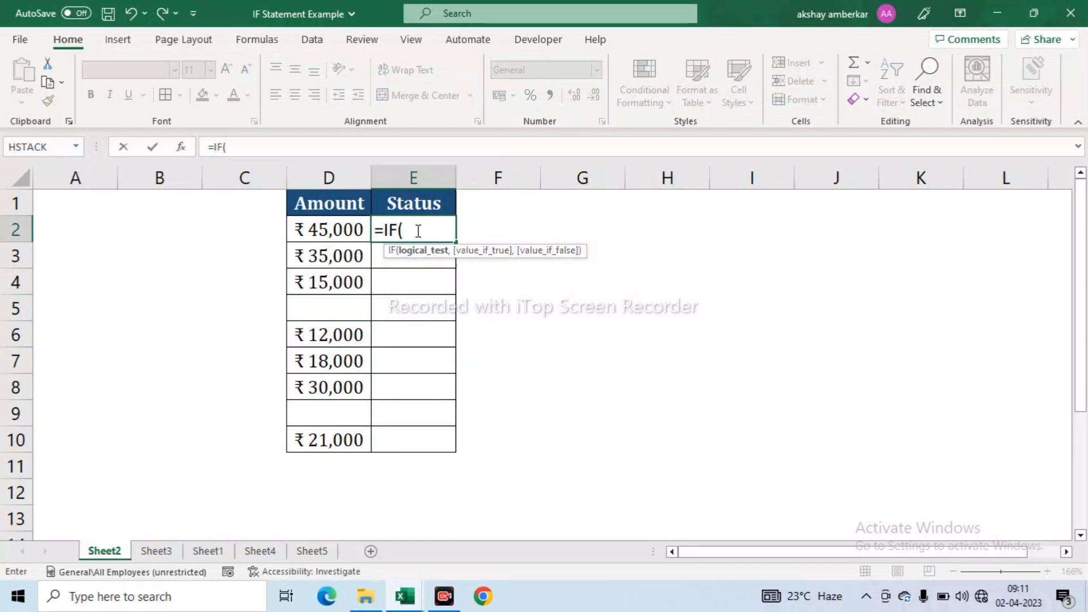
left_click(324, 232)
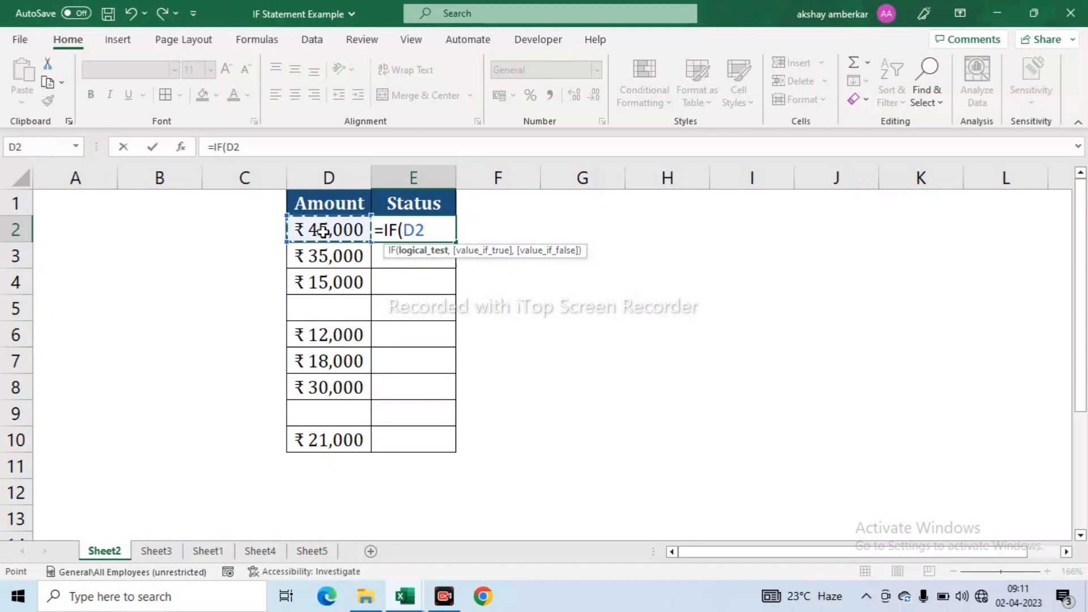
type("=")
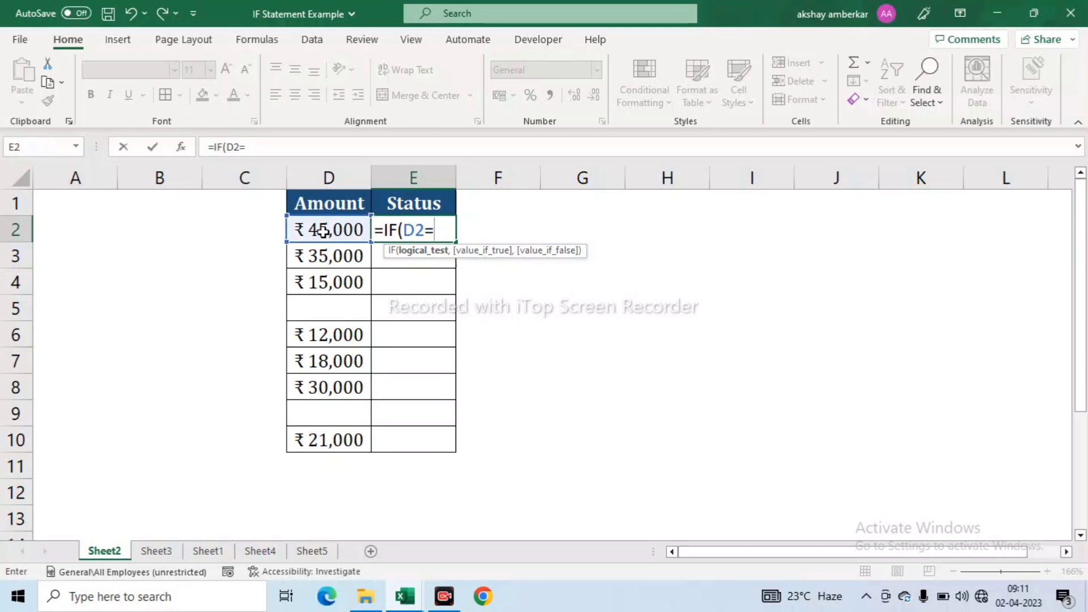
type("\"\"")
type(",")
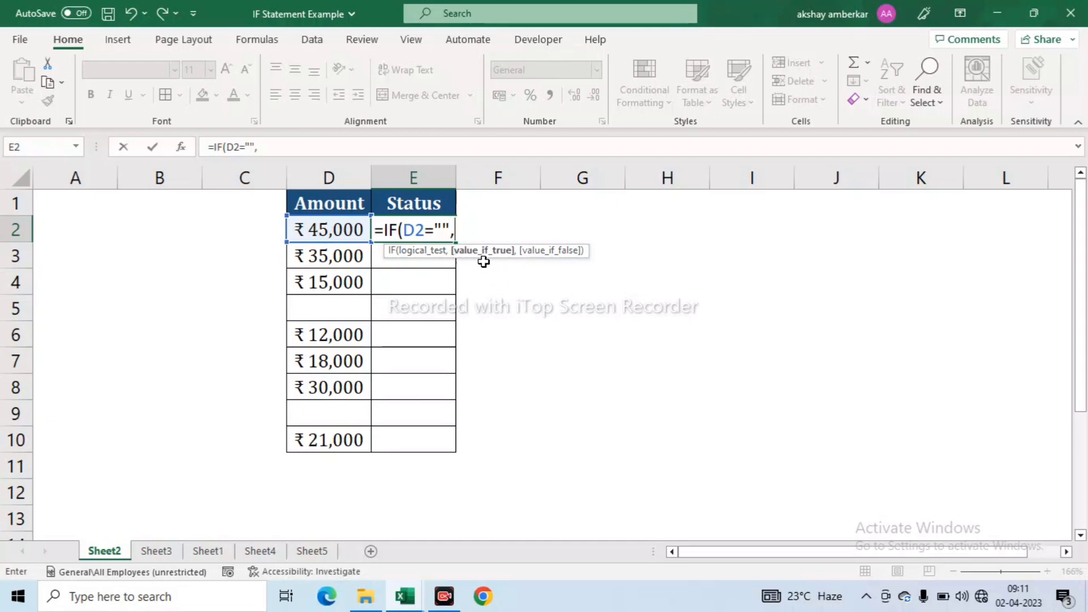
type("\"")
type("Incat")
key("BackSpace")
key("BackSpace")
key("BackSpace")
type("active")
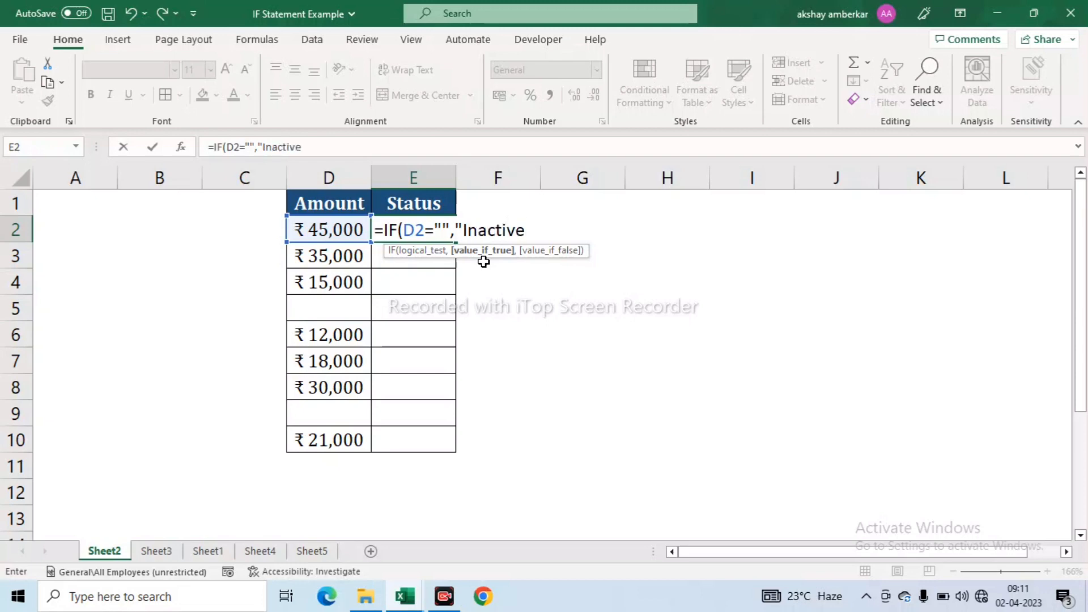
type("\",")
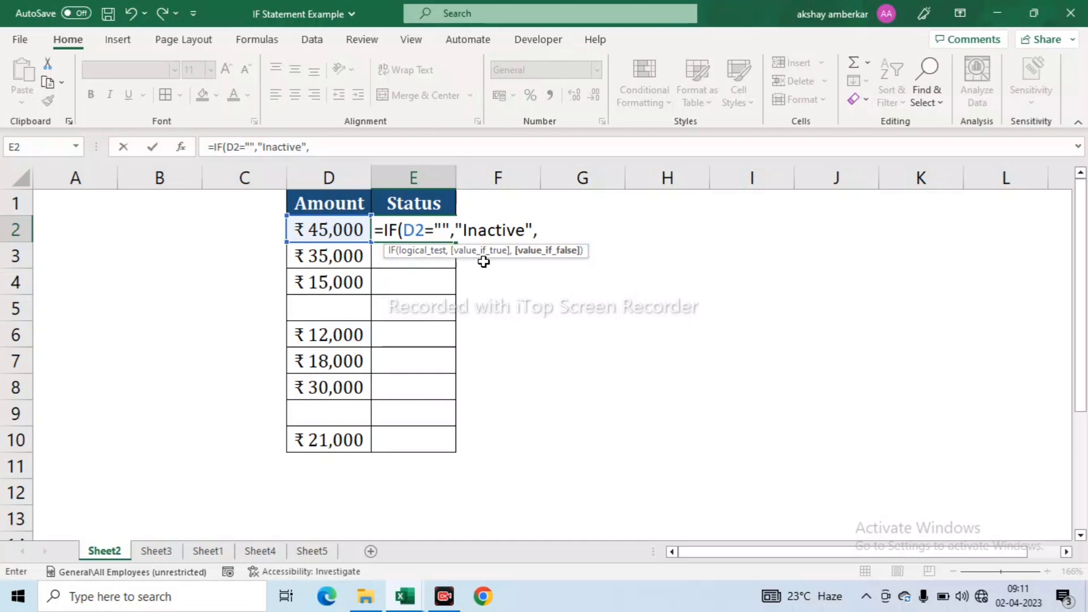
type("\"Active\")")
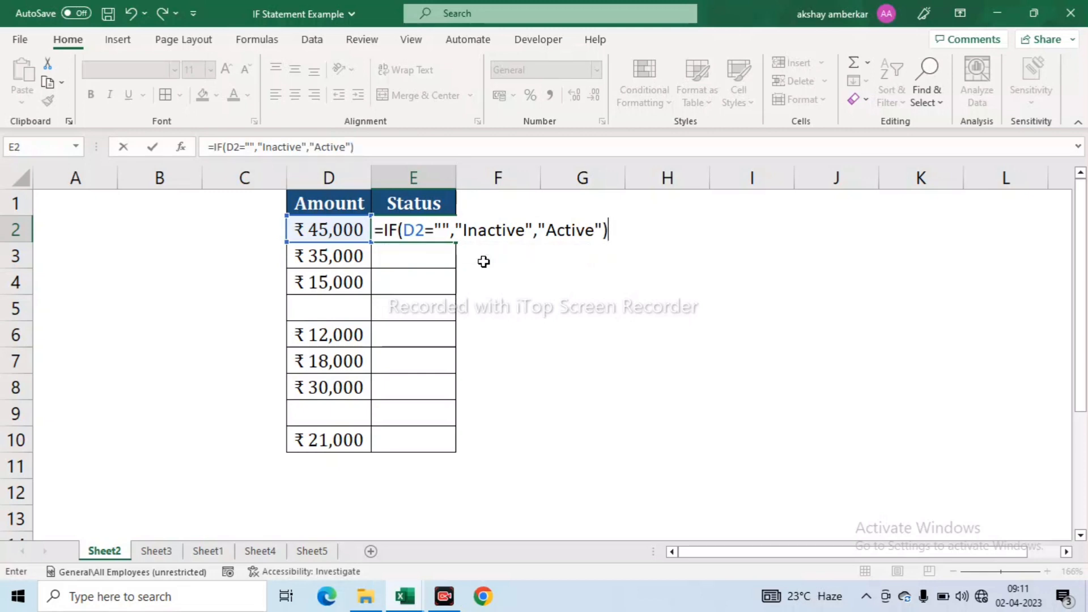
key("Return")
- Copy the E2 status formula into E2:E10
key("Up")
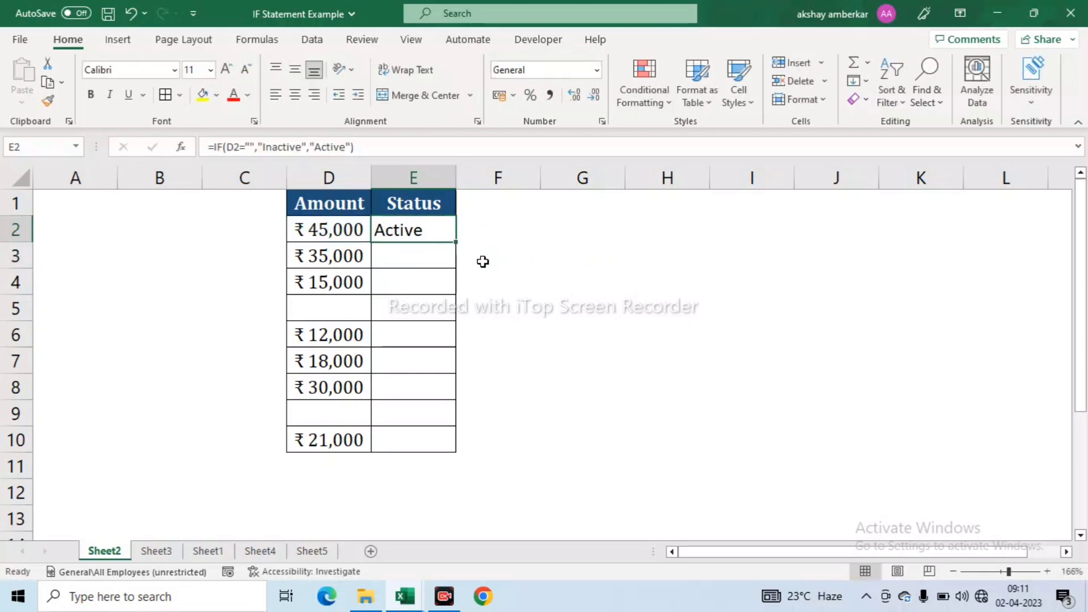
key("ctrl+c")
key("Left")
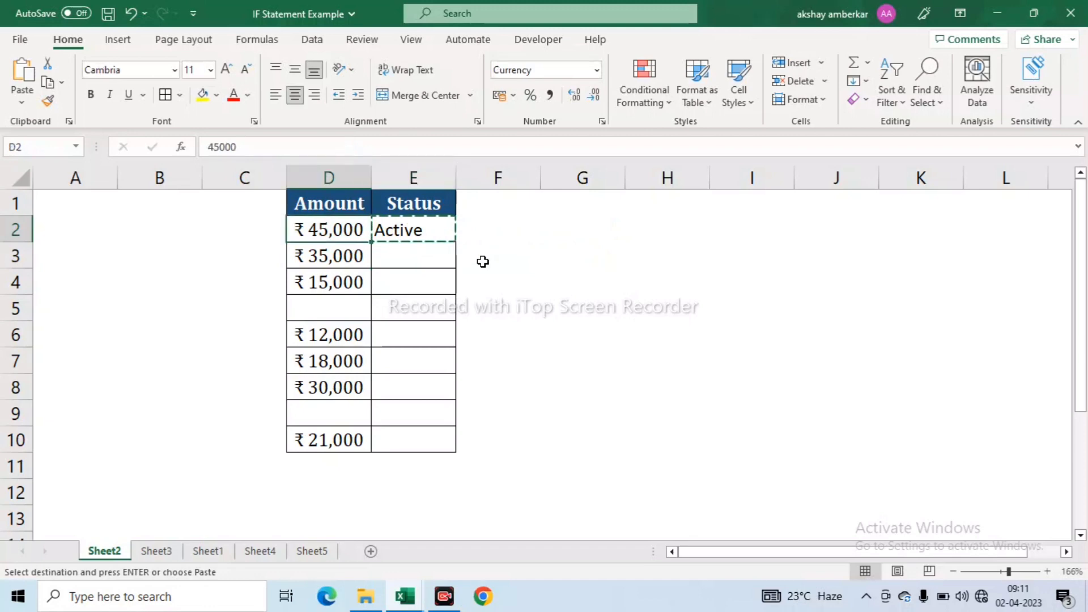
key("Right")
key("shift+Down")
key("shift+Down")
key("shift+Down")
key("shift+Down")
key("shift+Down")
key("shift+Down")
key("shift+Down")
key("shift+Down")
key("shift+Down")
key("shift+Up")
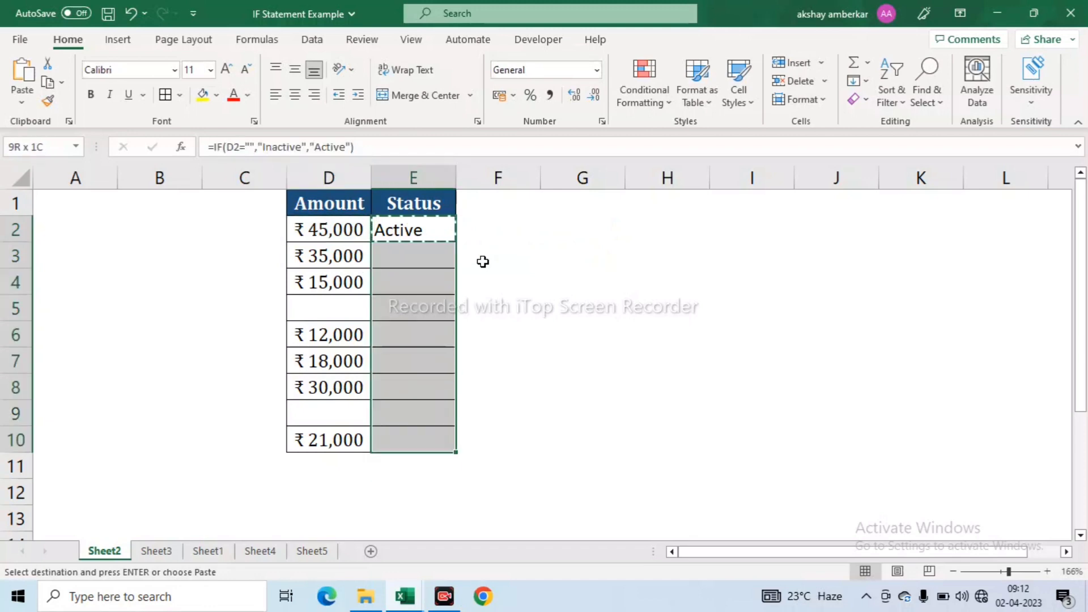
key("Return")
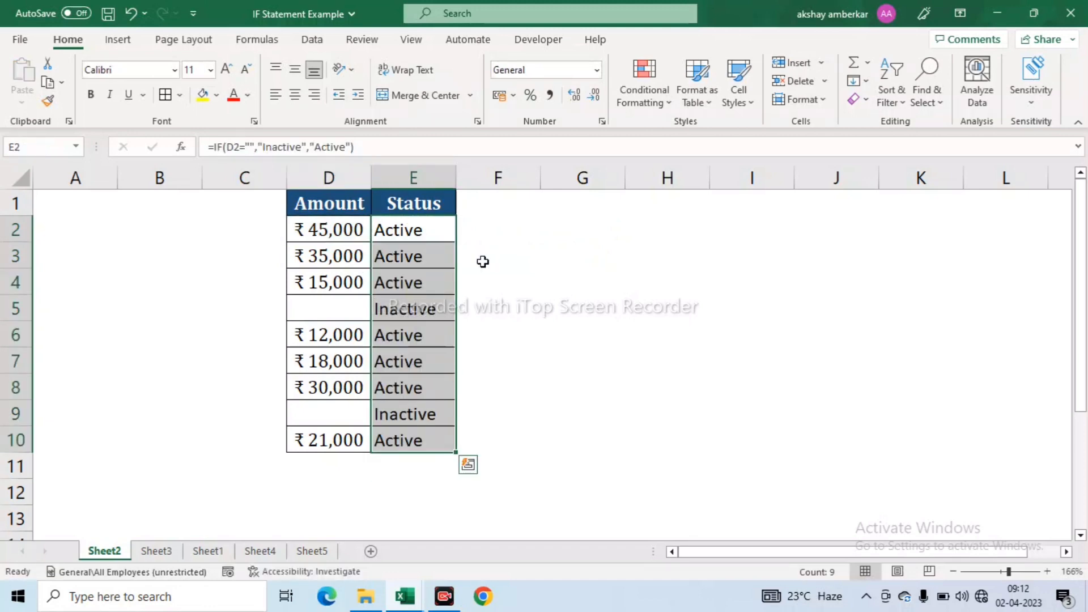
- Verify the blank amounts in D5 and D9 show Inactive, then go to Sheet3
left_click(338, 307)
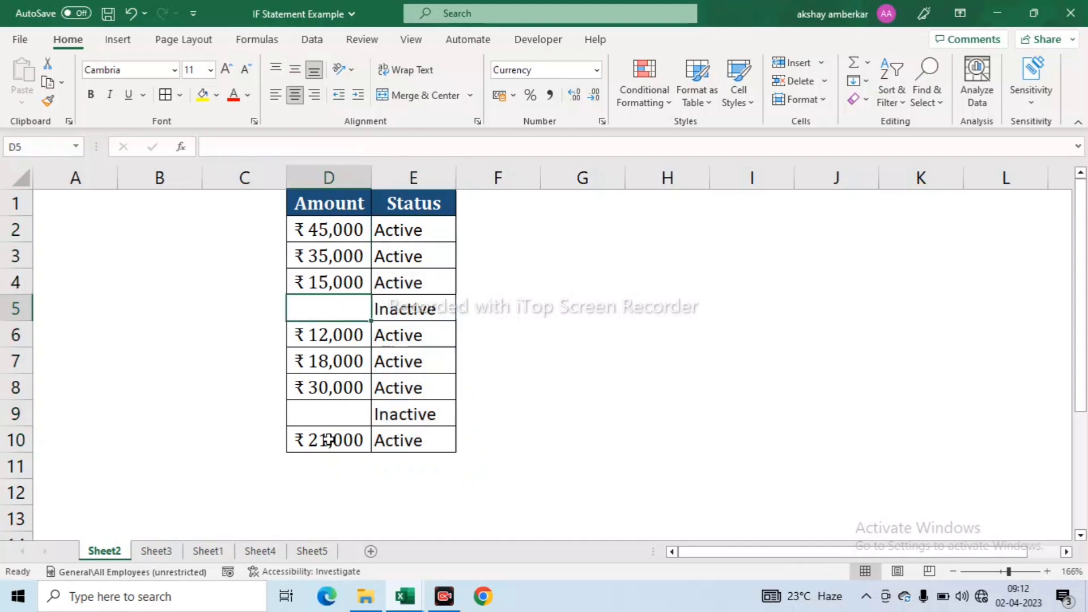
left_click(336, 415)
left_click(385, 416)
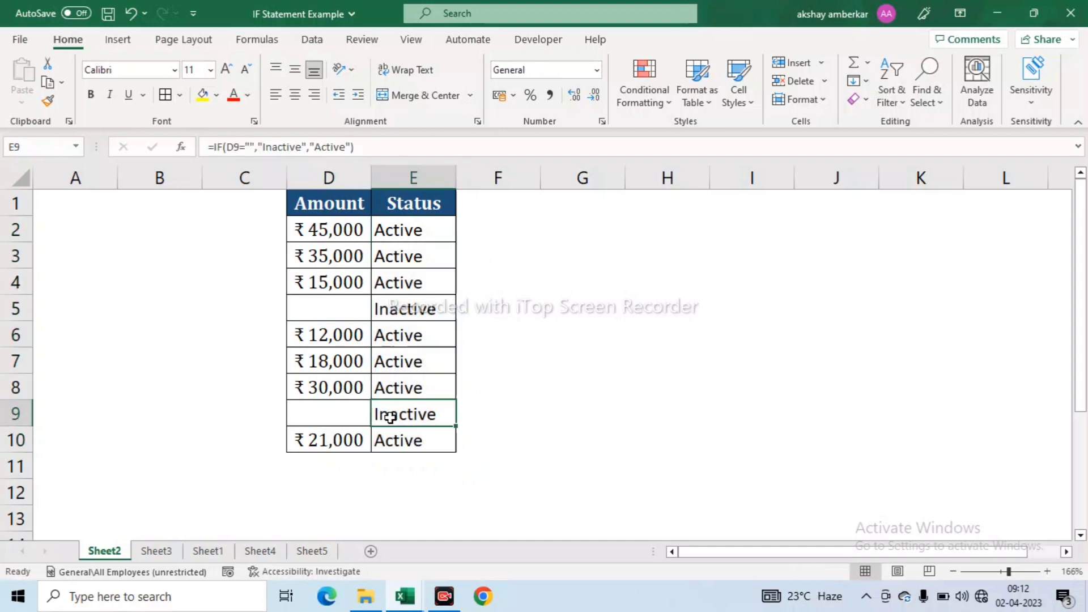
left_click_drag(326, 196, 417, 438)
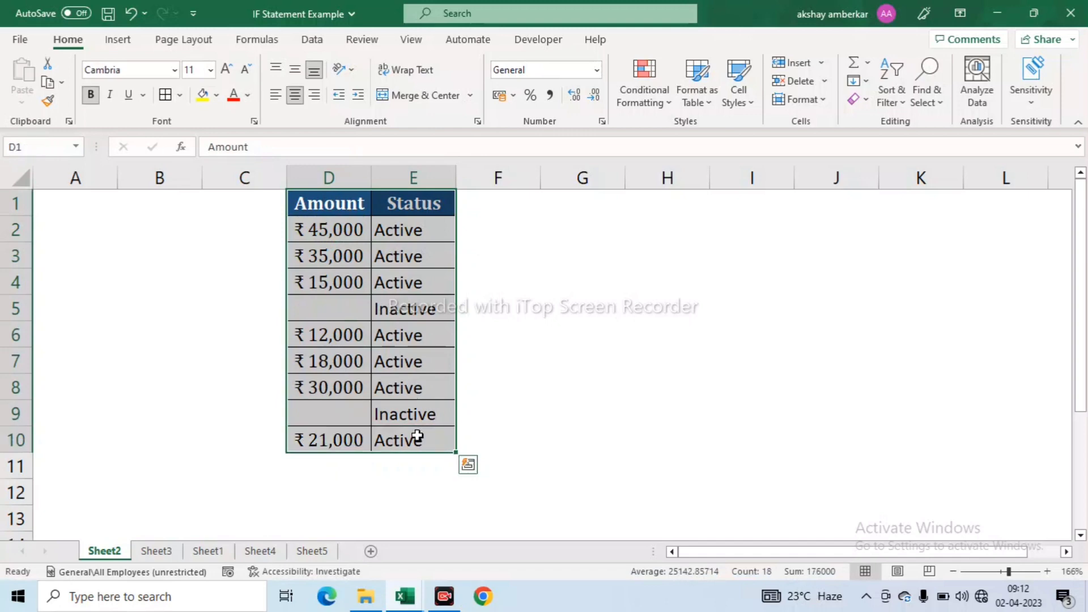
left_click(154, 551)
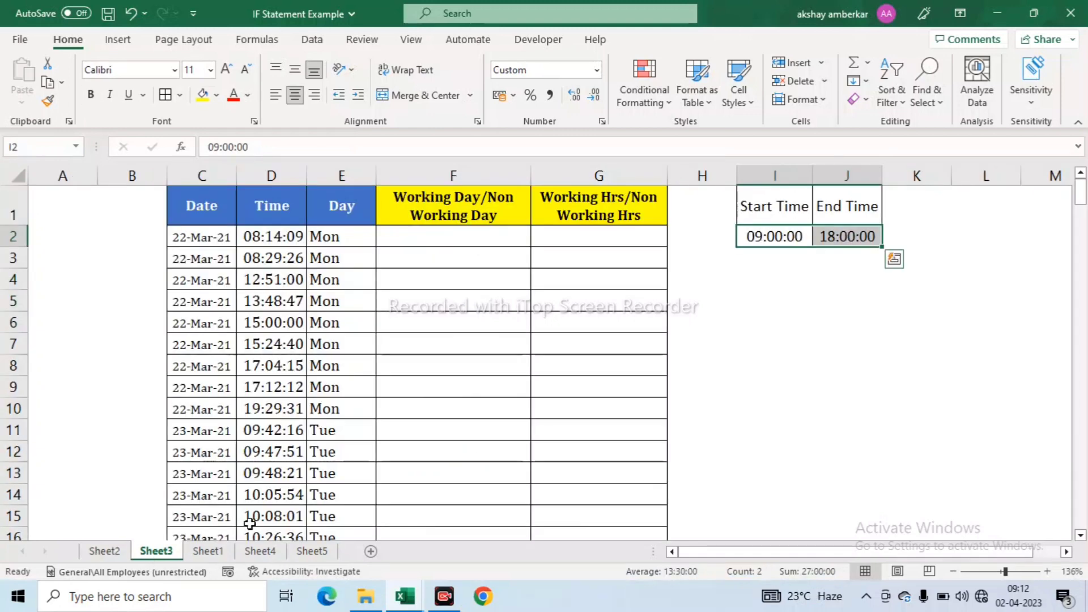
left_click(208, 209)
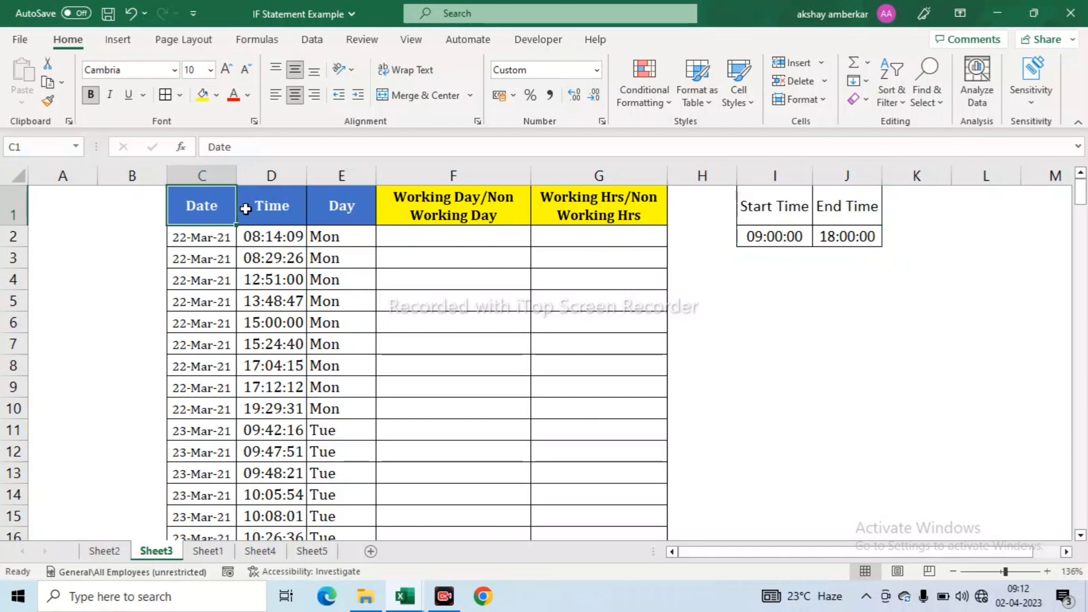
left_click(281, 210)
left_click(356, 215)
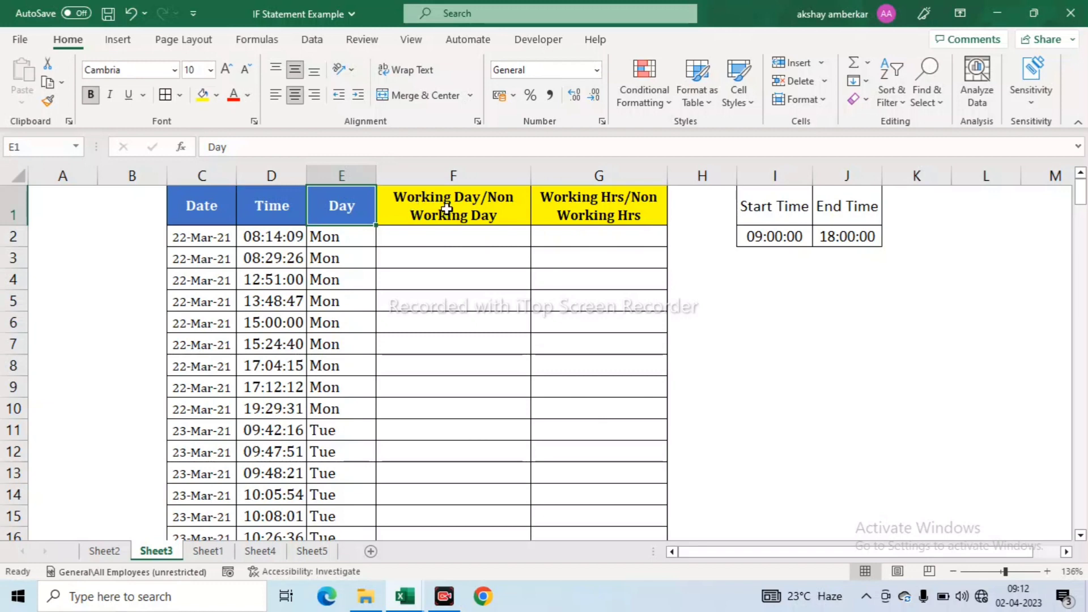
left_click_drag(447, 209, 385, 286)
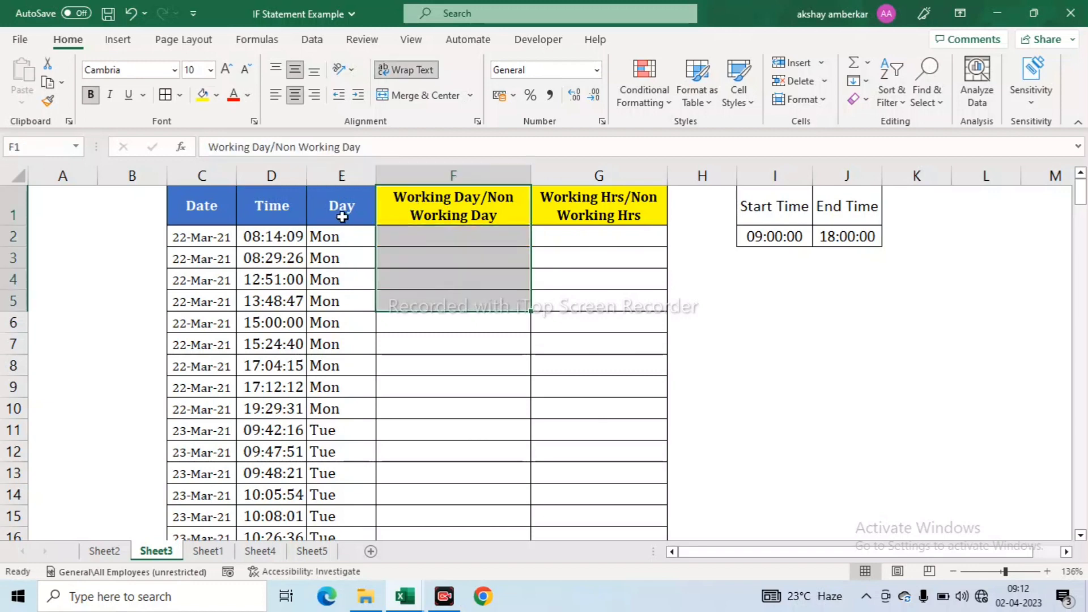
left_click_drag(570, 216, 594, 263)
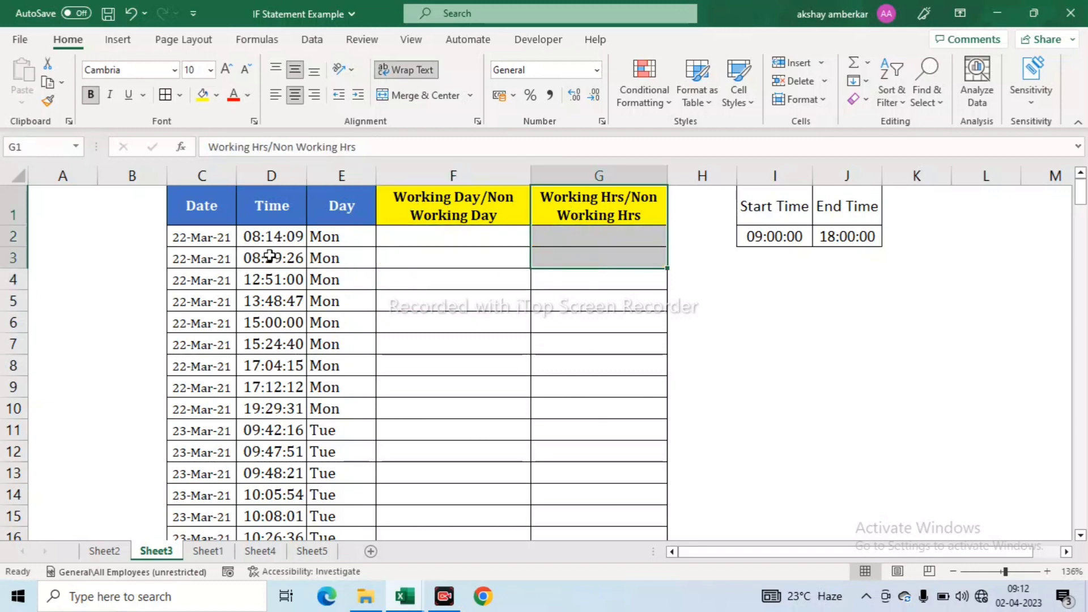
left_click_drag(272, 216, 279, 247)
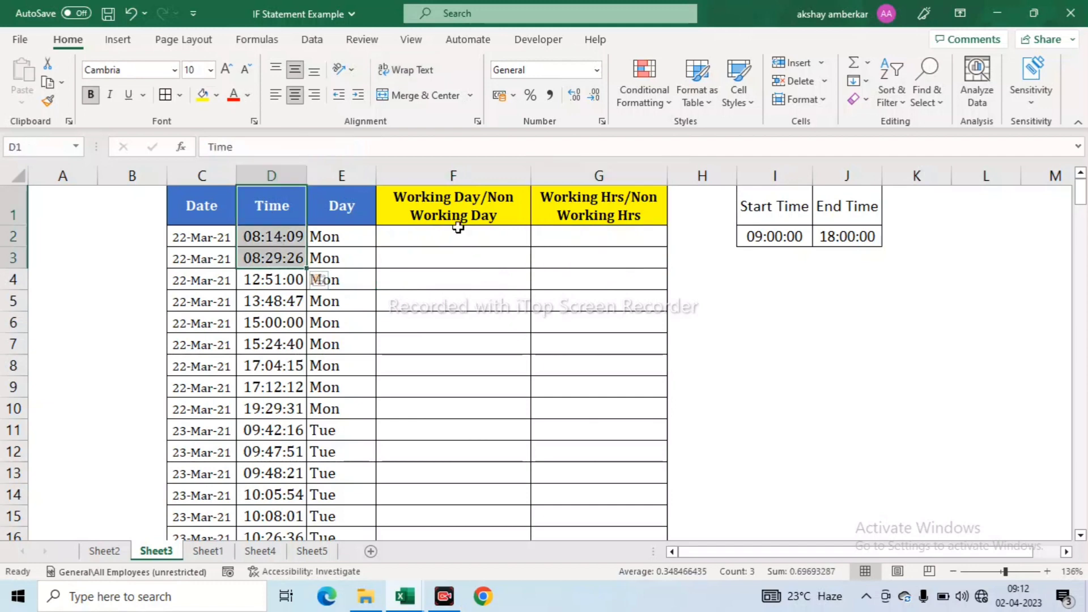
left_click_drag(454, 218, 451, 253)
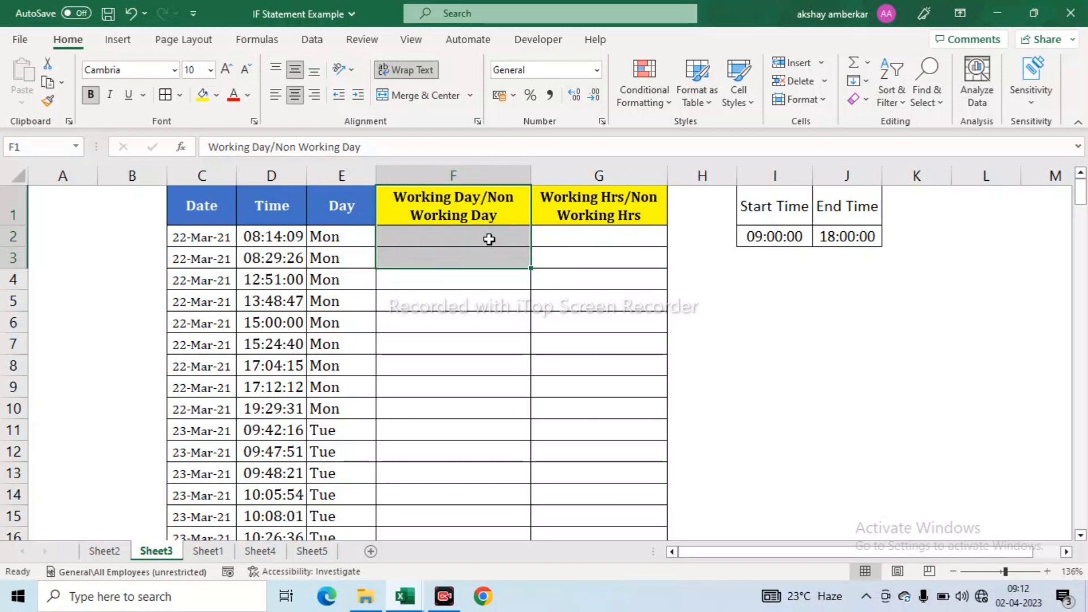
left_click_drag(567, 213, 608, 253)
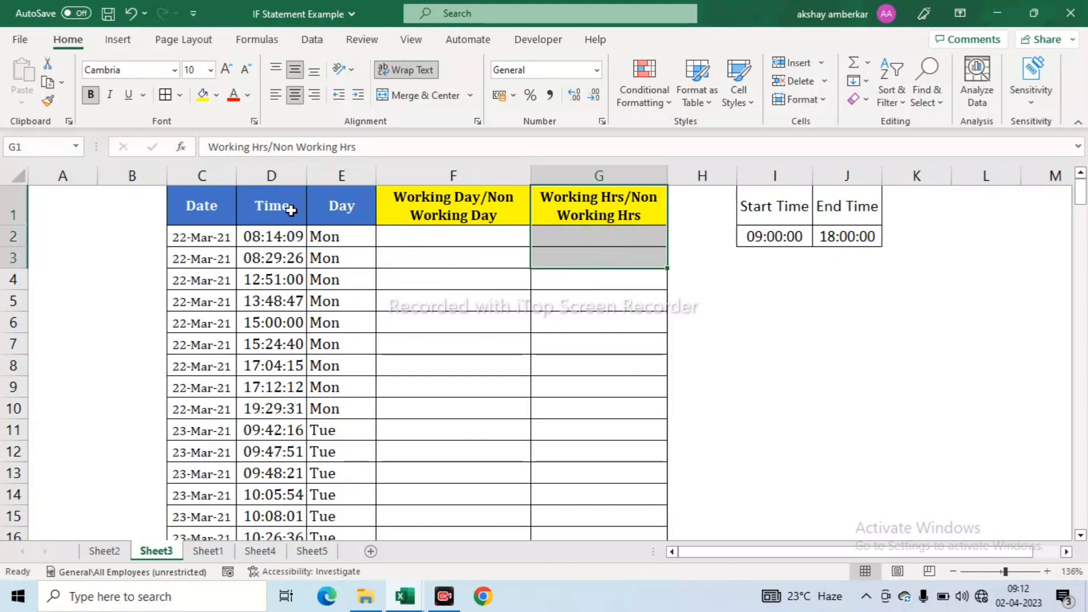
left_click(339, 257)
left_click(794, 237)
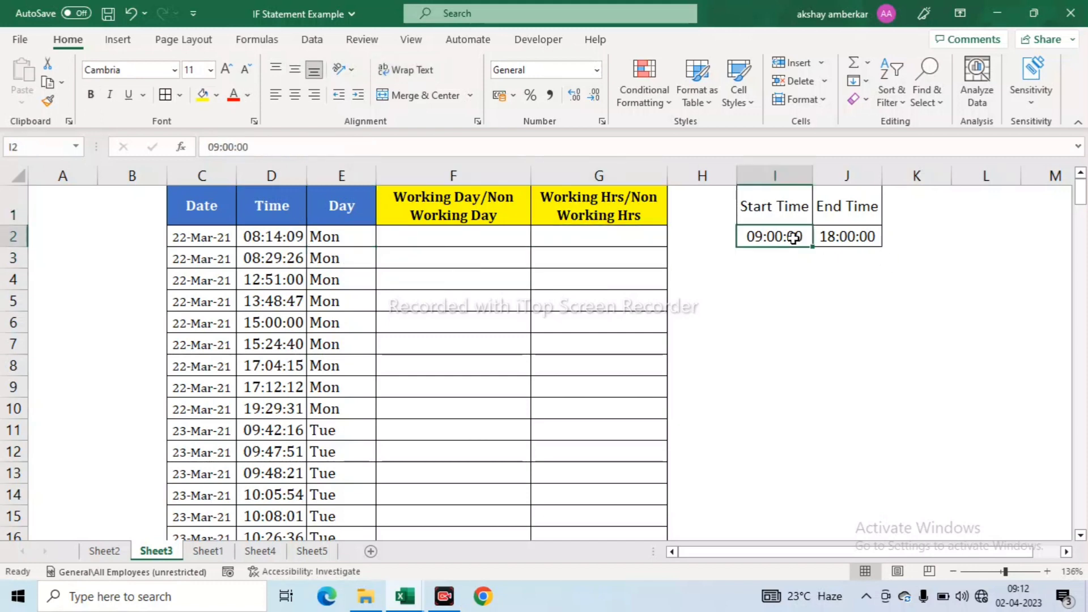
left_click(831, 237)
left_click(758, 235)
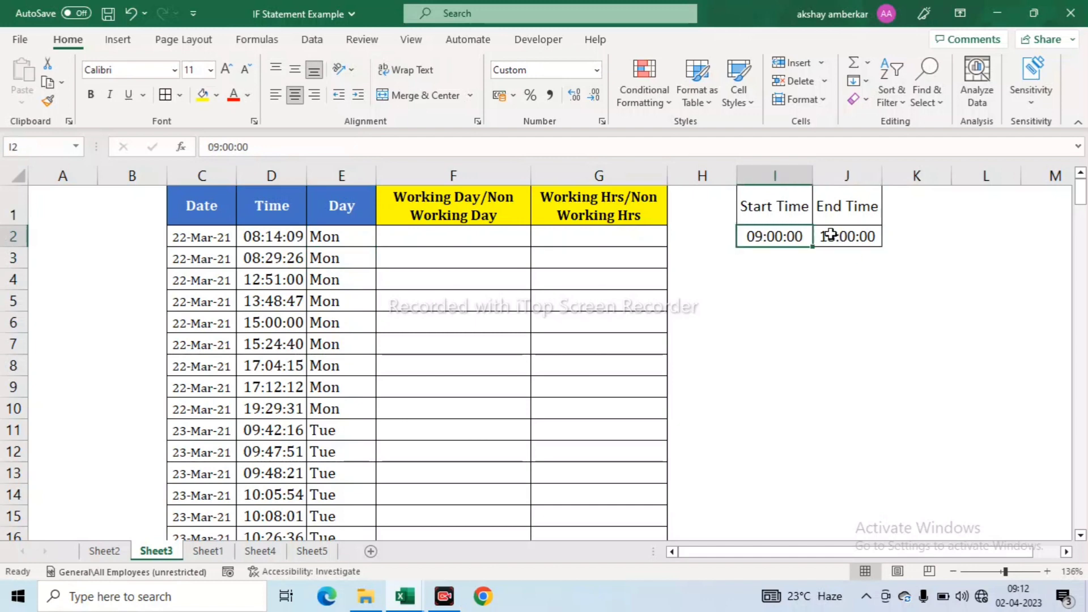
left_click(826, 235)
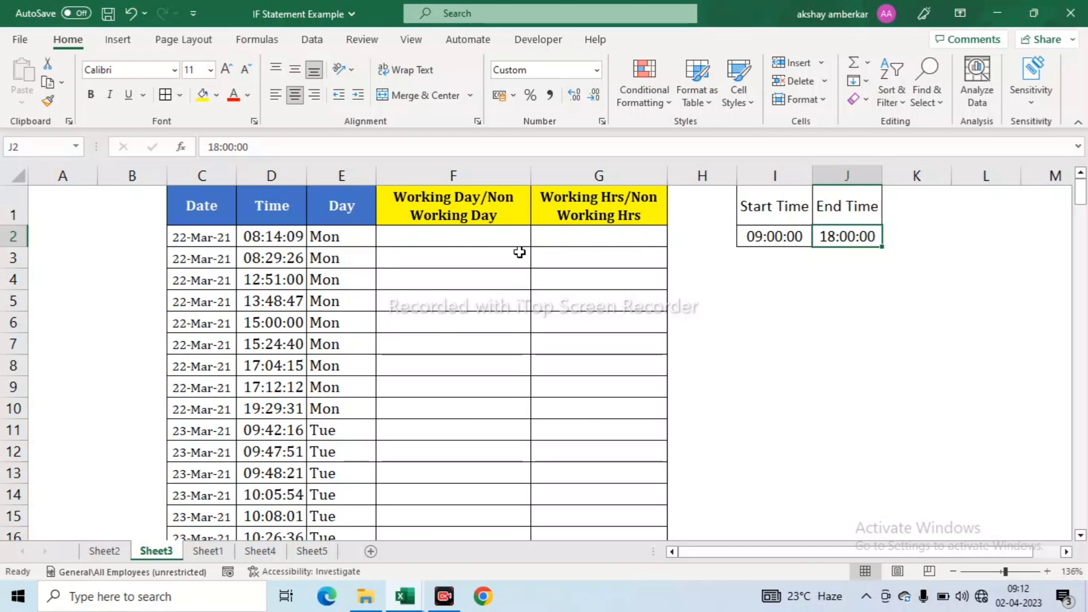
left_click(475, 237)
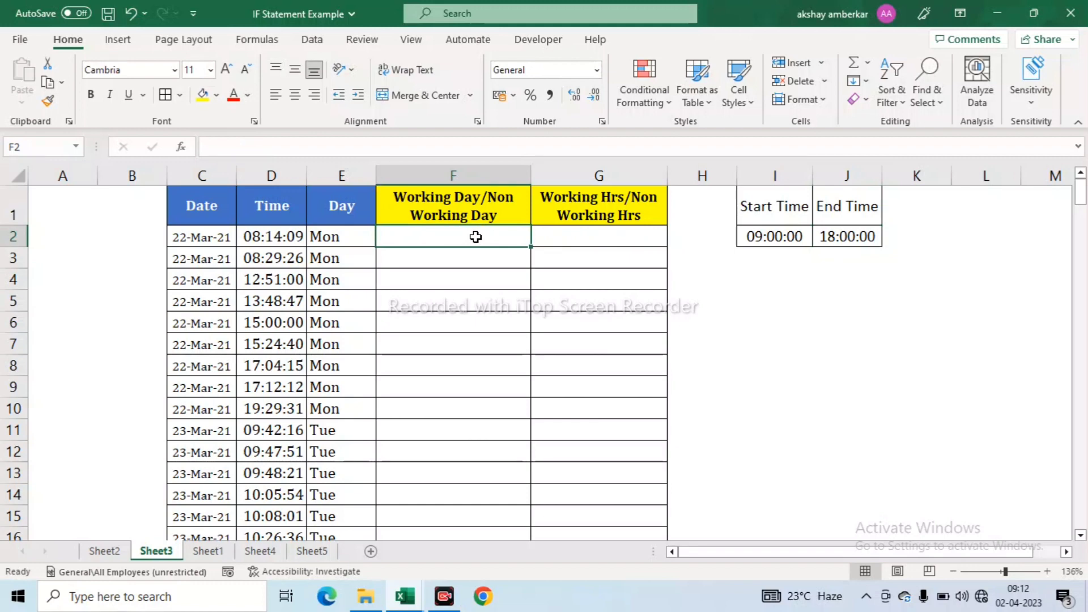
- In F2, build an IF(OR(E2="Sat",E2="Sun")) formula with Non working day / Working Day labels
type("=")
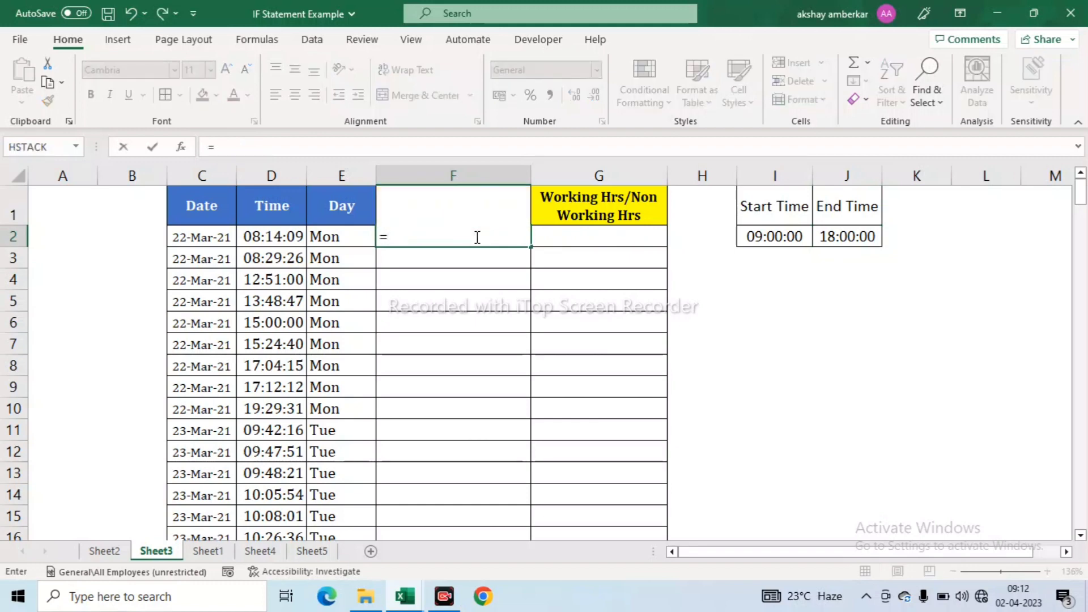
type("if")
key("Escape")
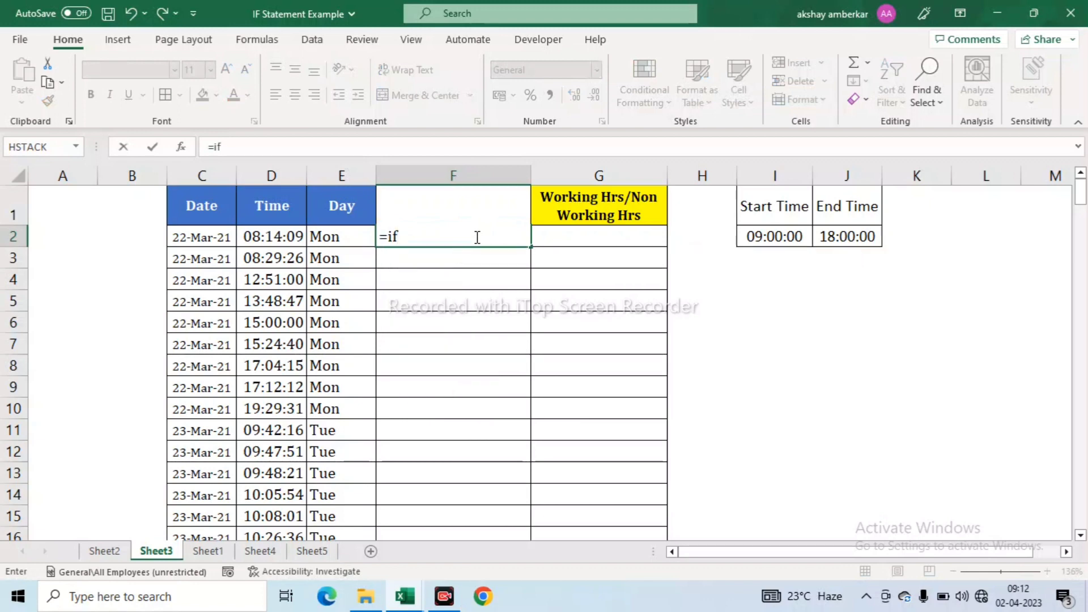
key("Escape")
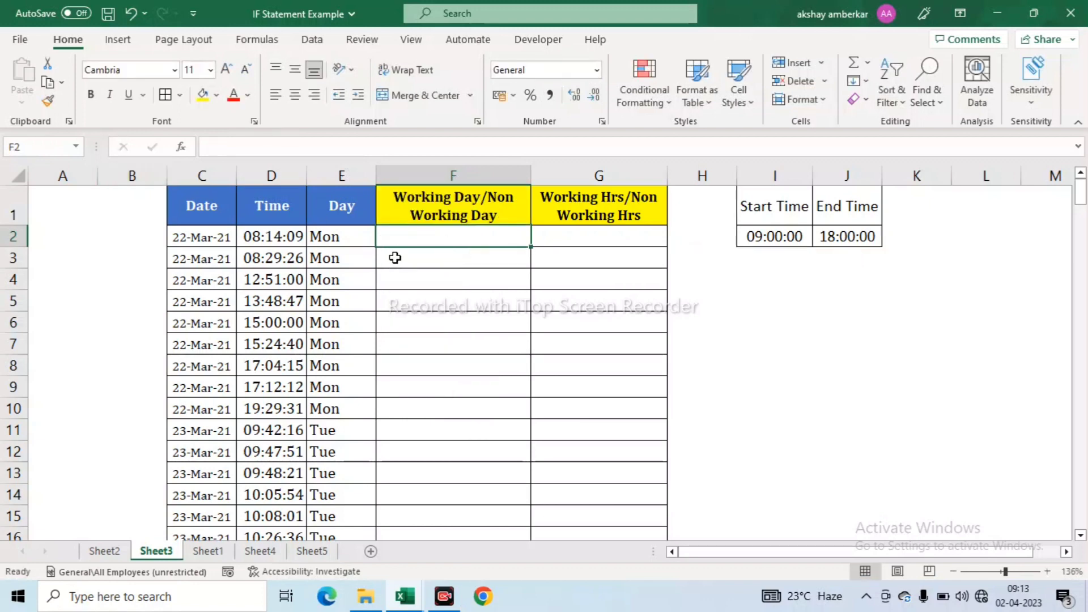
key("F2")
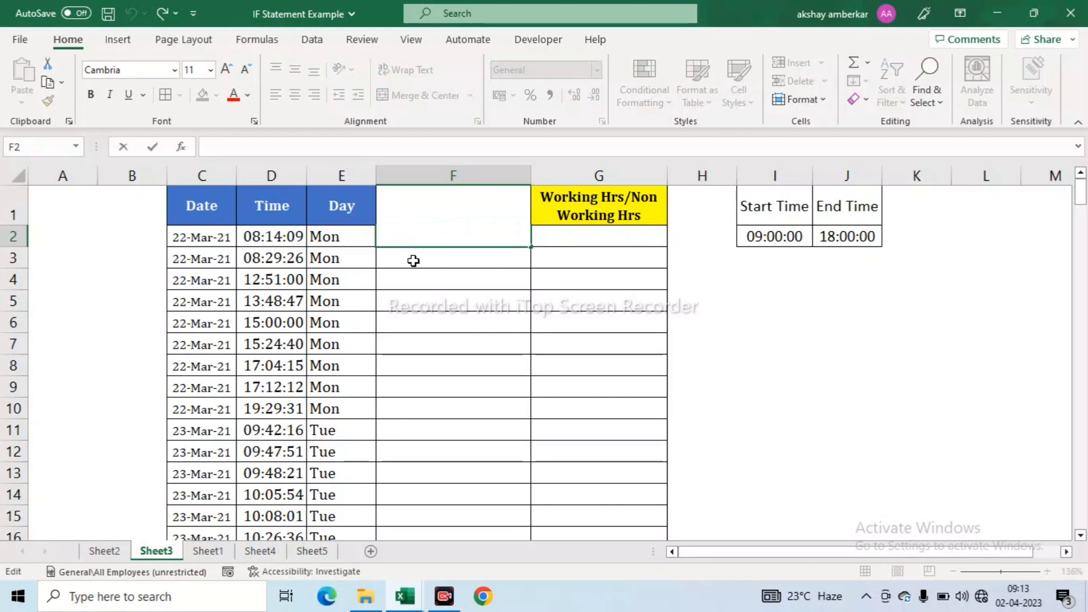
type("=")
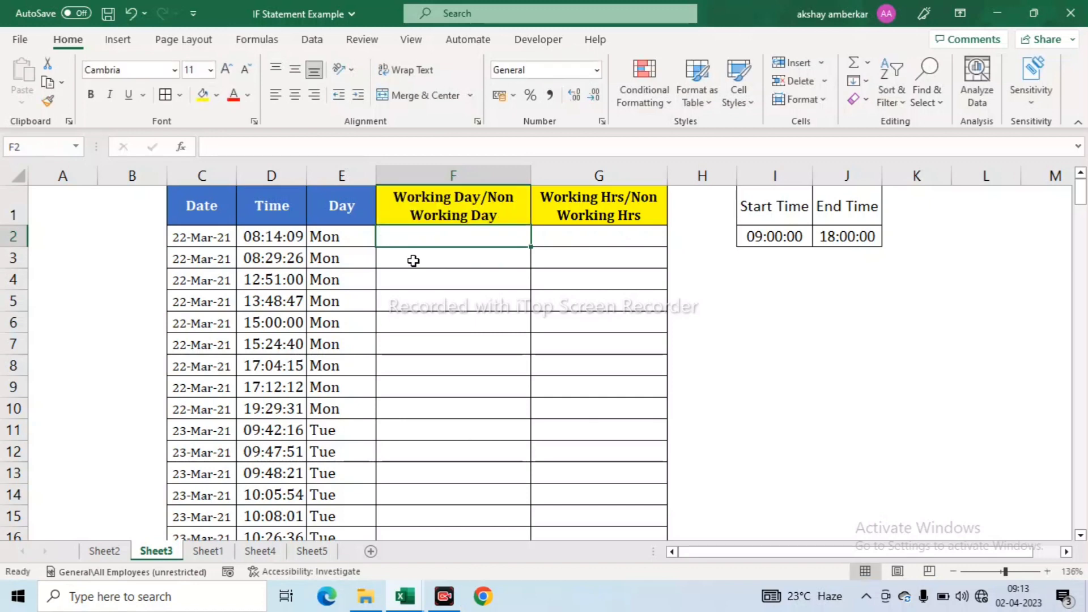
type("=if")
key("Tab")
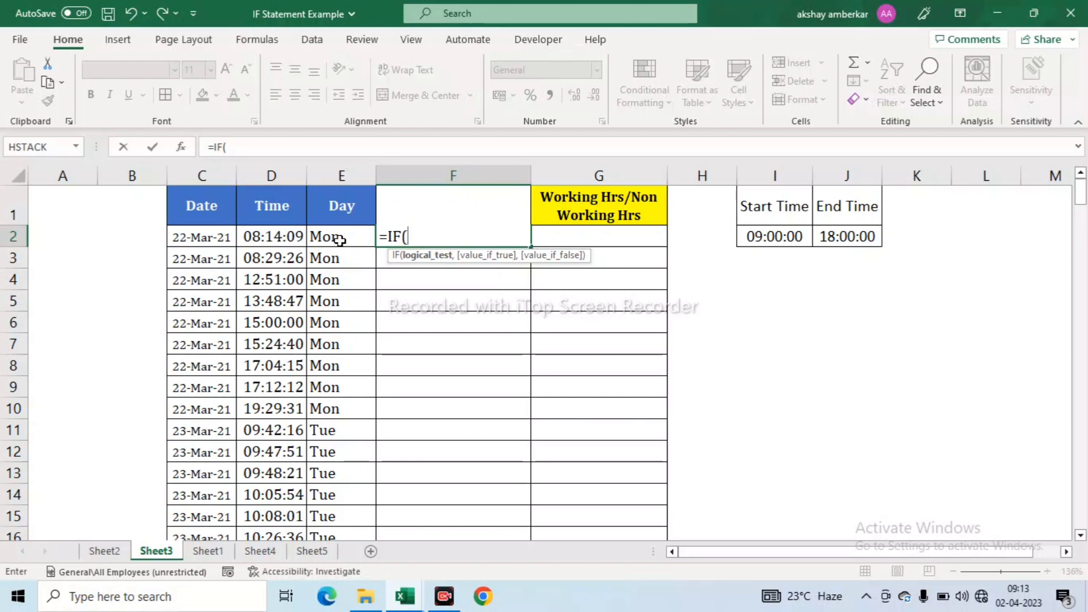
type("or")
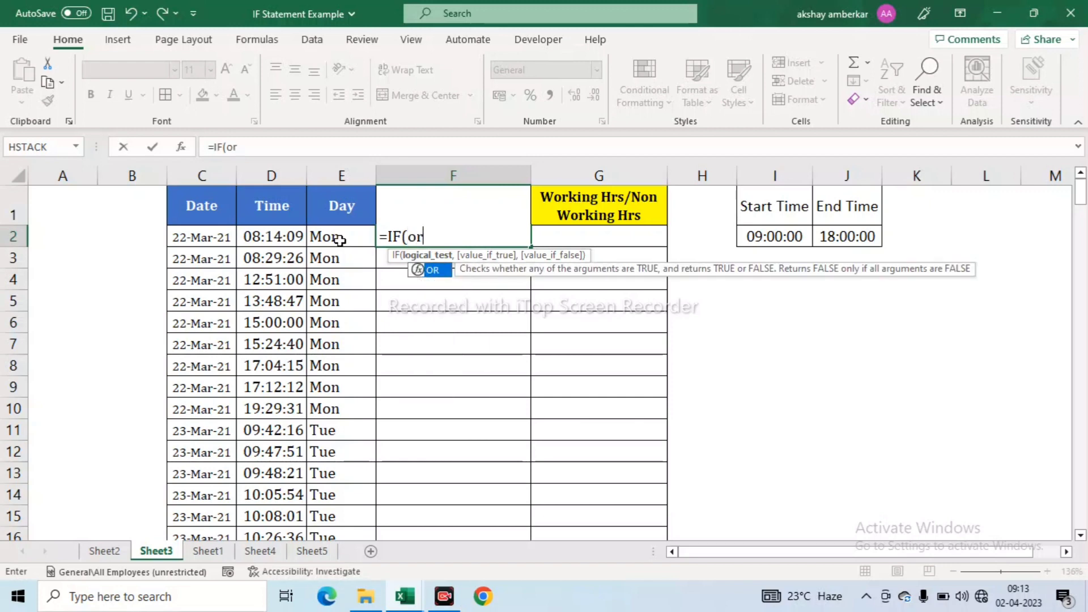
key("Tab")
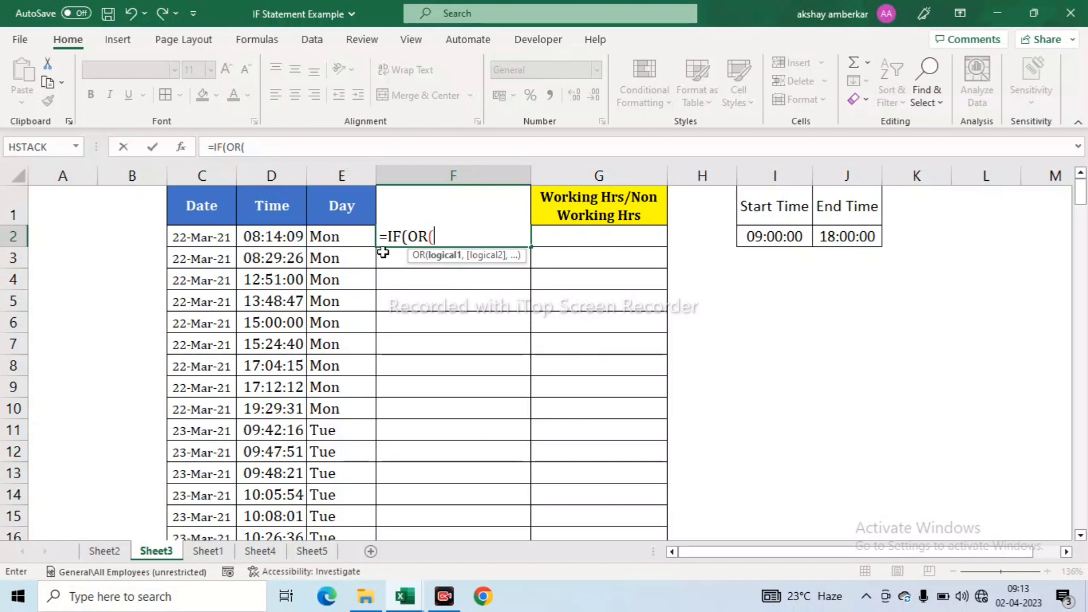
left_click(331, 237)
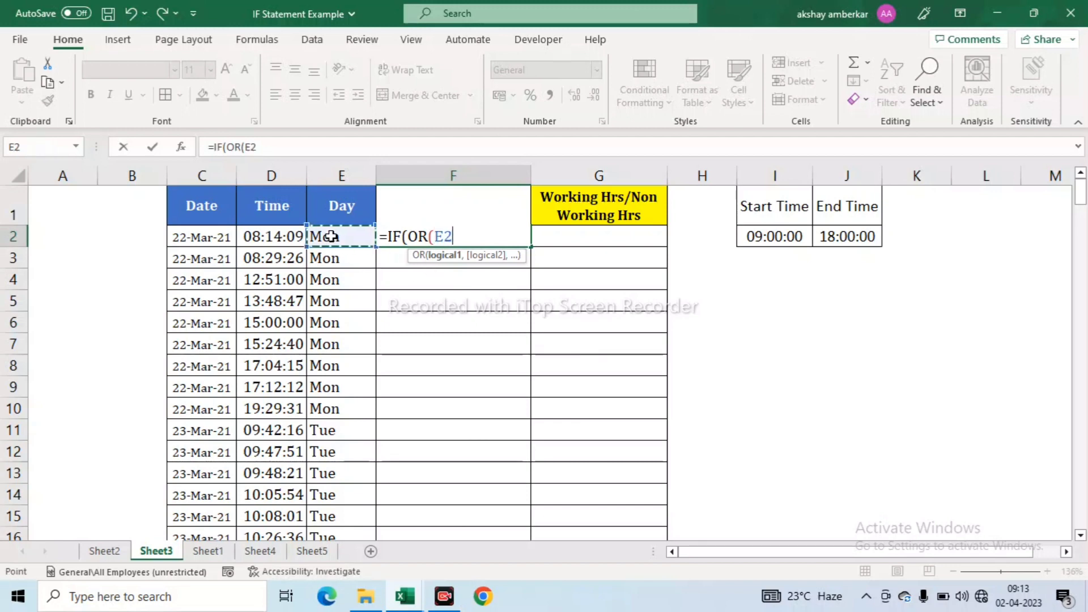
type("=\"Sat")
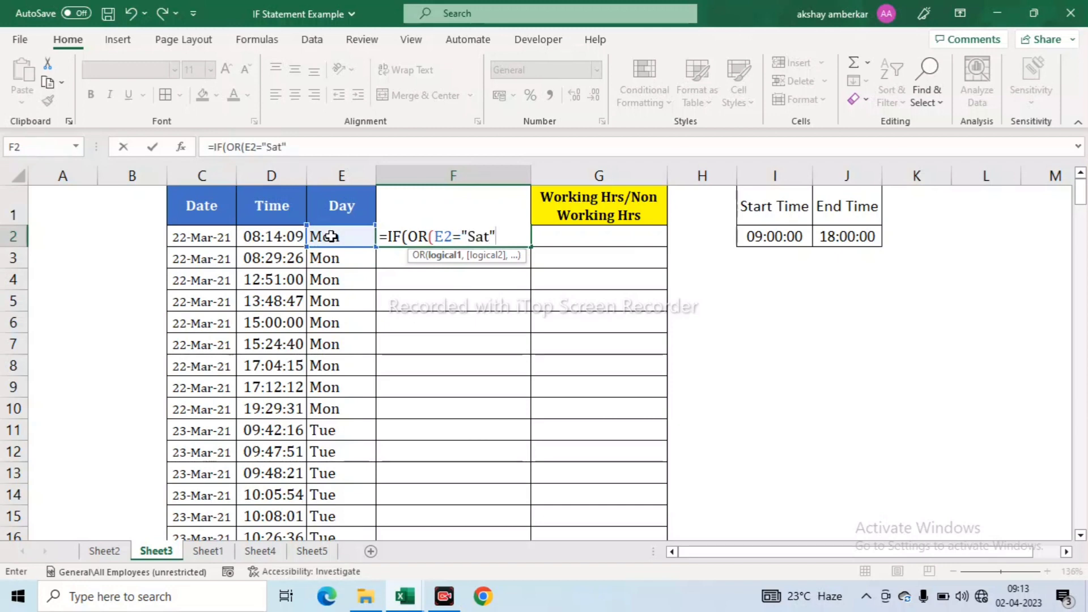
type(",")
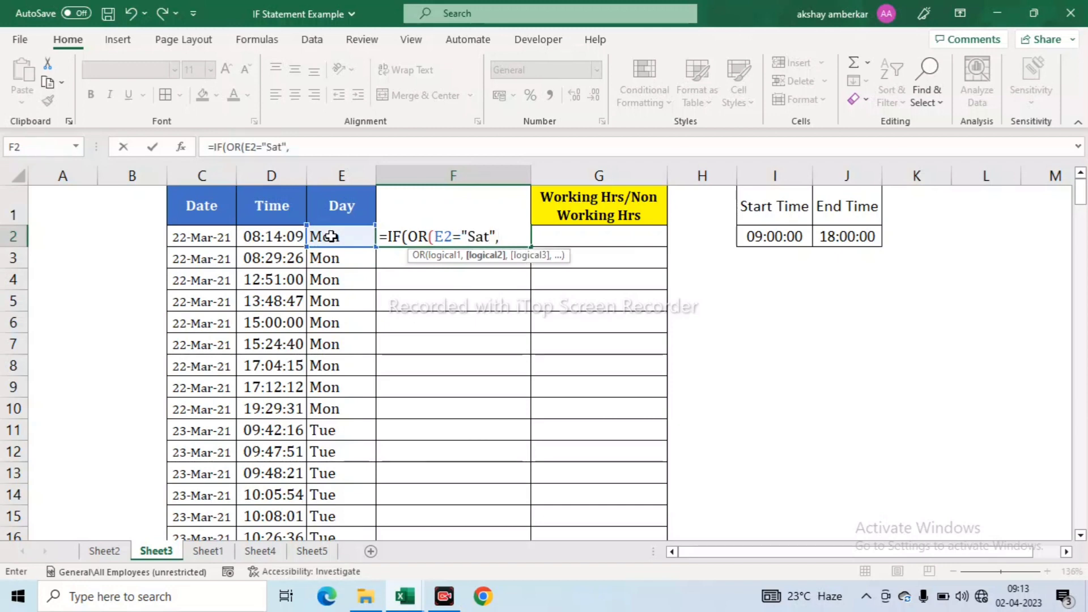
left_click(332, 236)
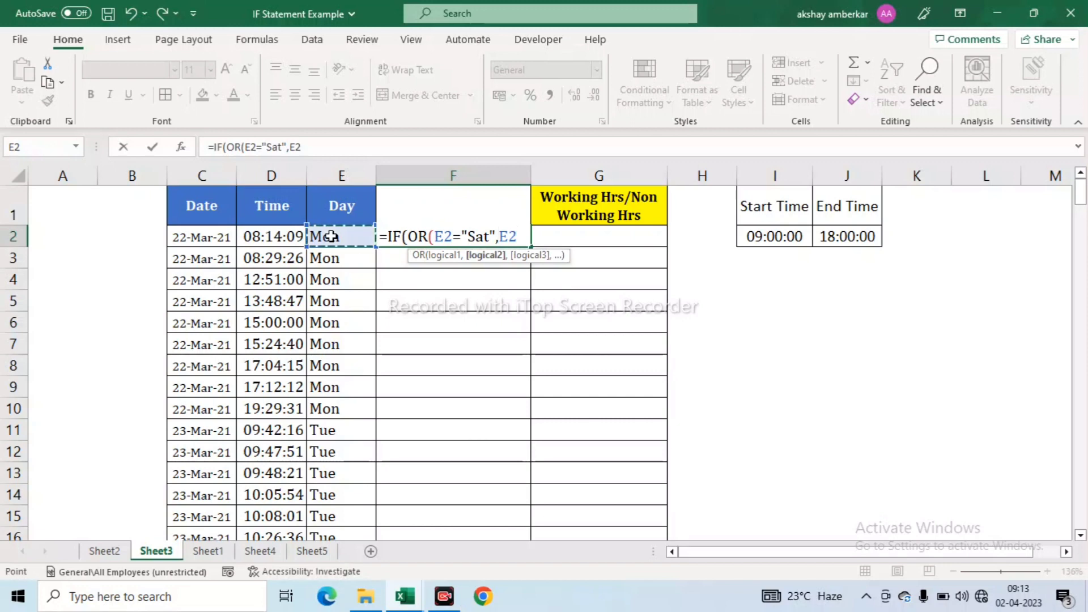
type("=\"")
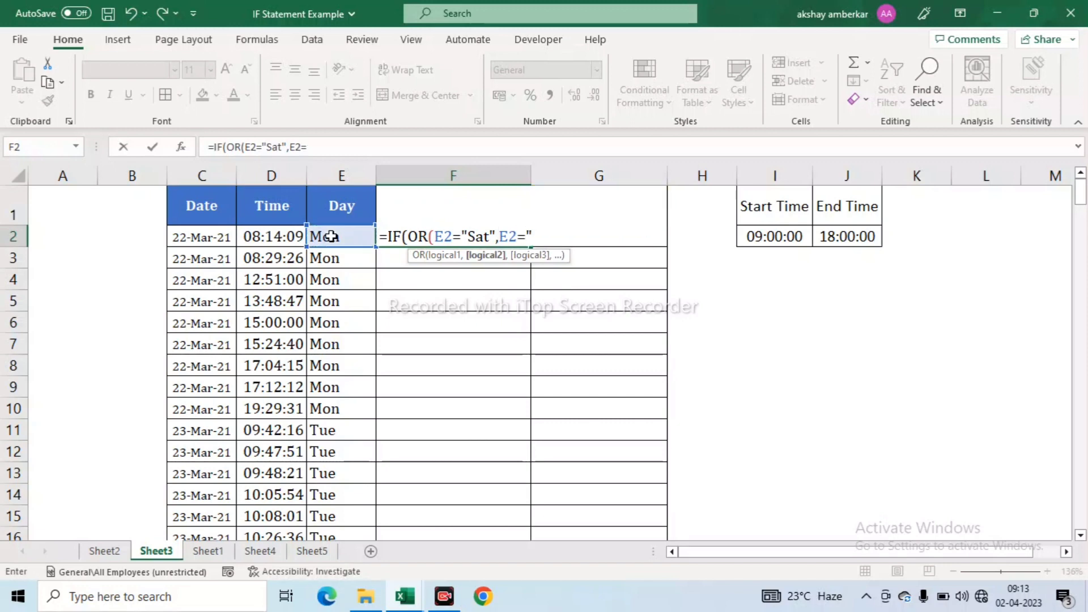
type("Sun\"),")
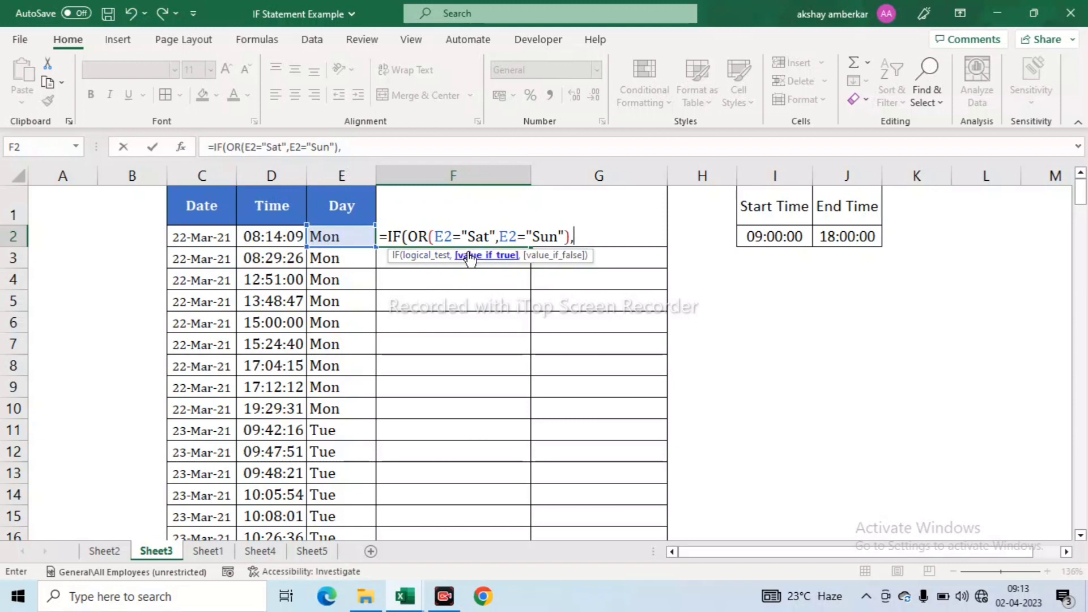
type("\"Non working")
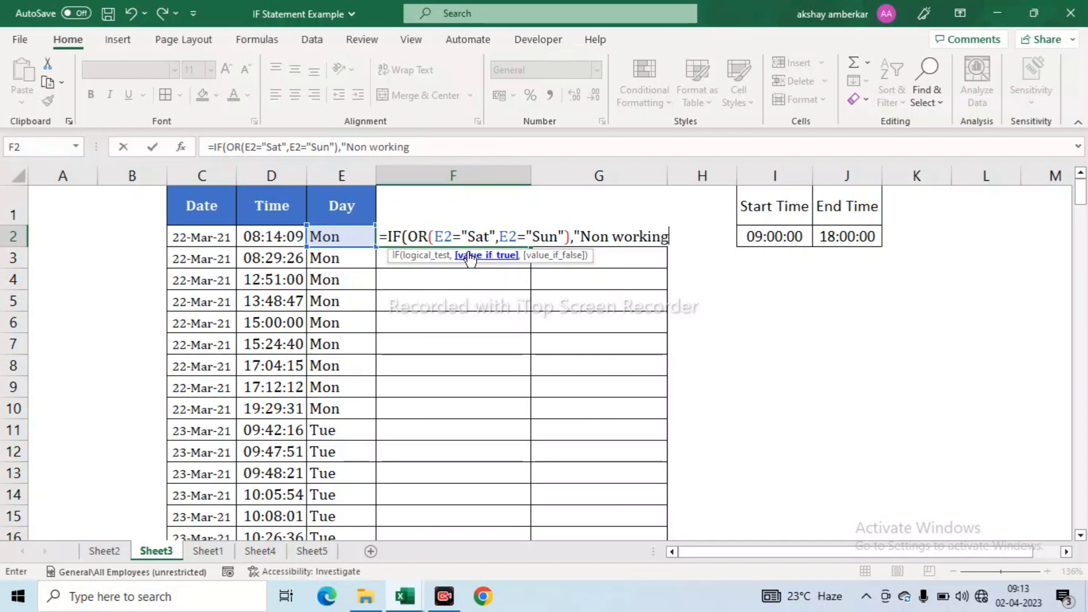
type(" day\",")
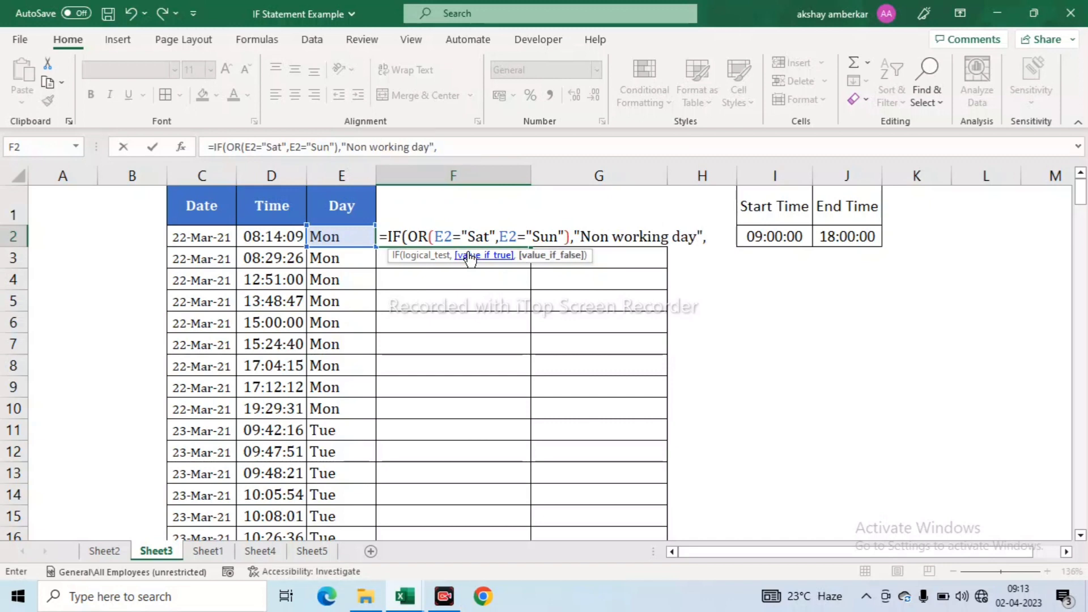
type("\"Wo")
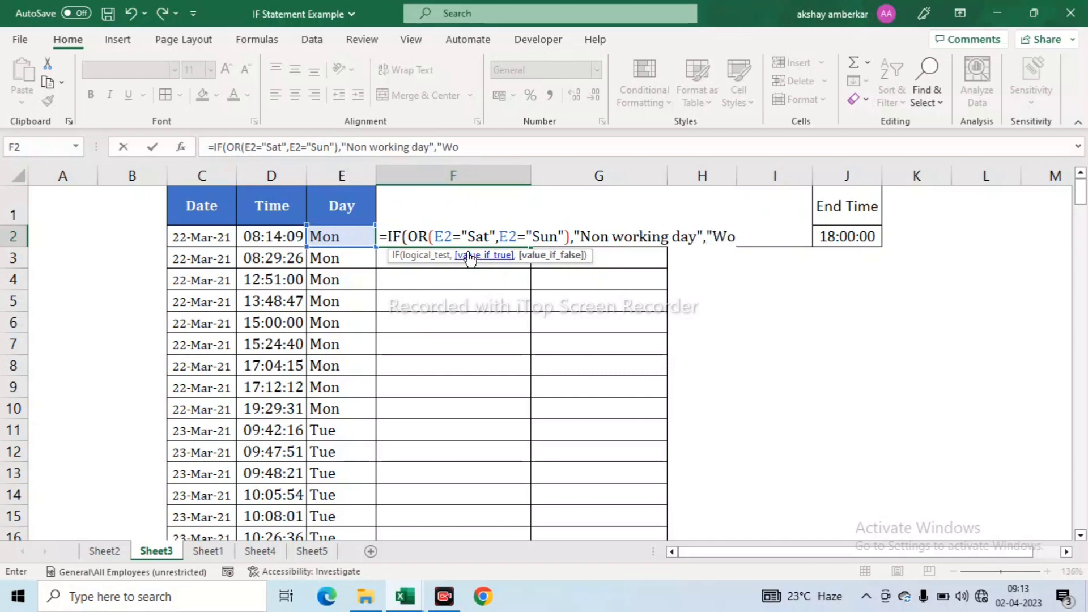
type("rking DAy")
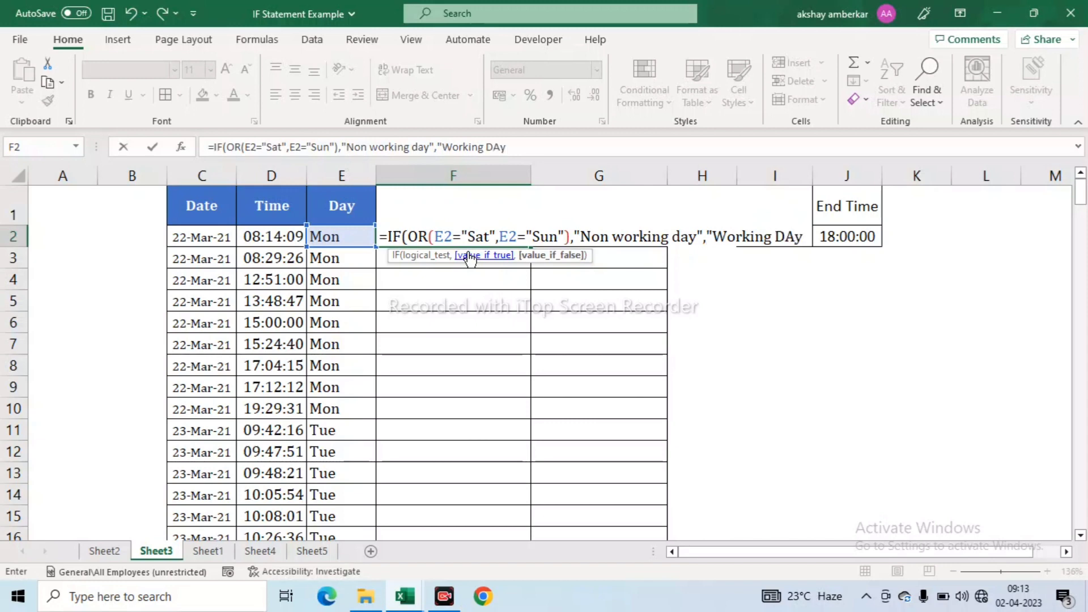
- Correct the labels to 'Working Day' and 'Non working Day' and commit F2
key("BackSpace")
key("BackSpace")
type("ay\")")
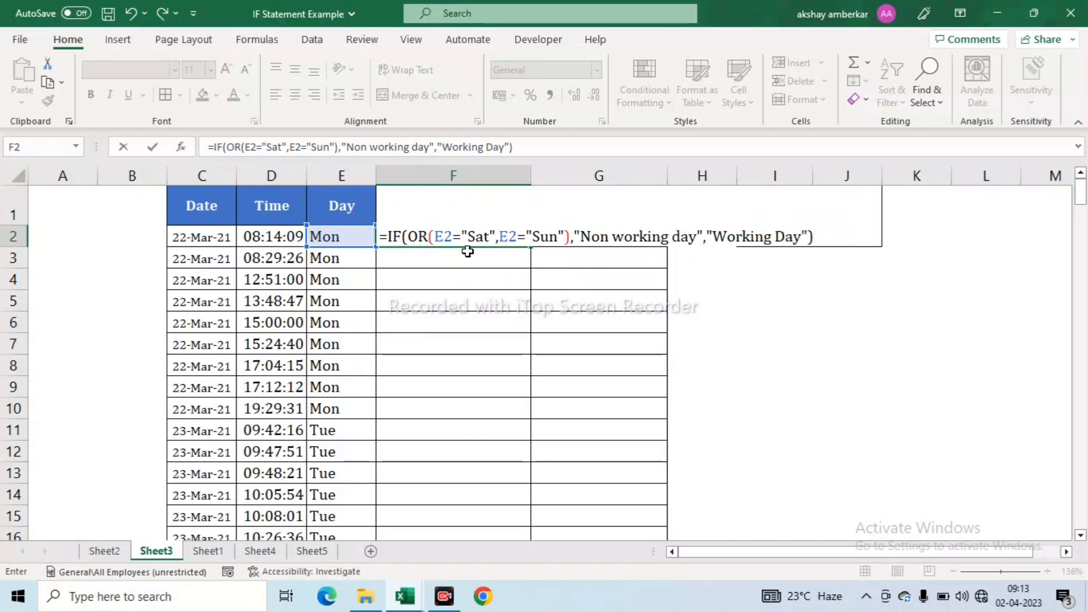
left_click(414, 147)
key("BackSpace")
type("D")
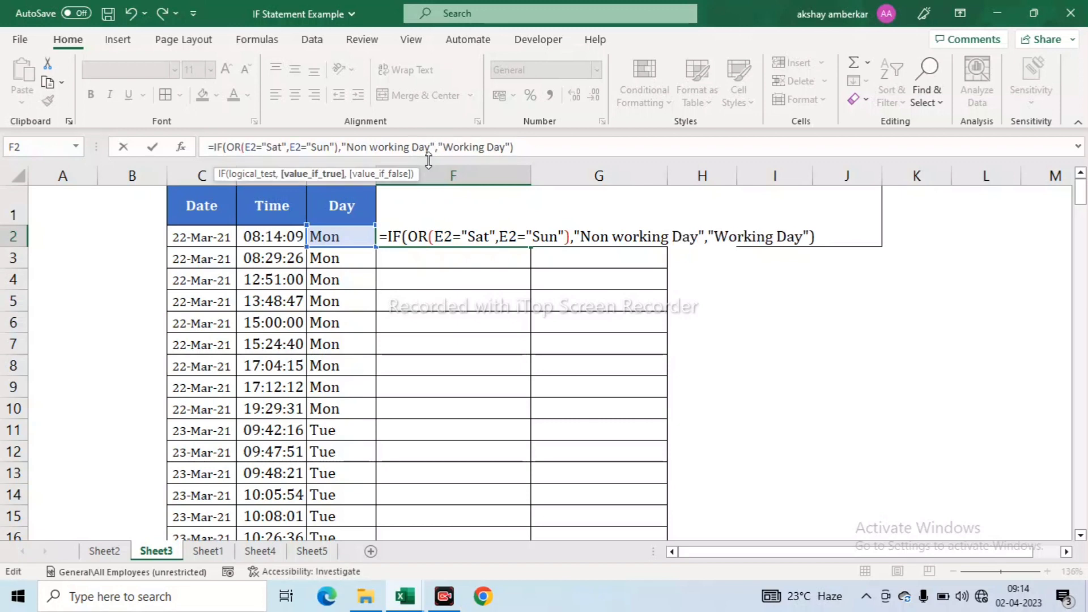
key("ctrl+Return")
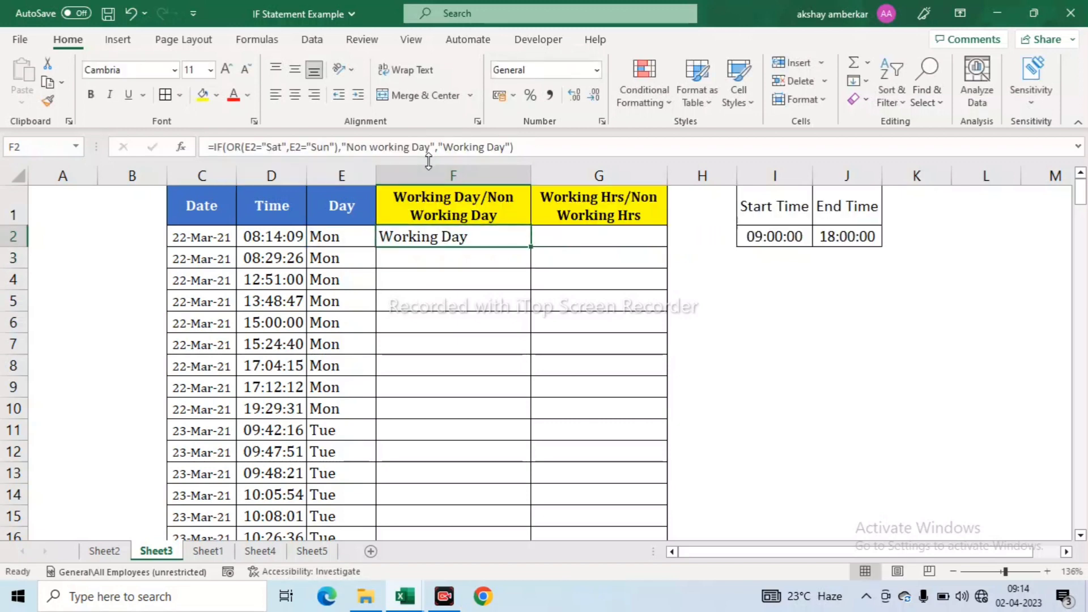
- Fill the weekday formula from F2 down through F218
key("Left")
key("Right")
key("Left")
key("ctrl+Down")
key("Right")
key("ctrl+shift+Up")
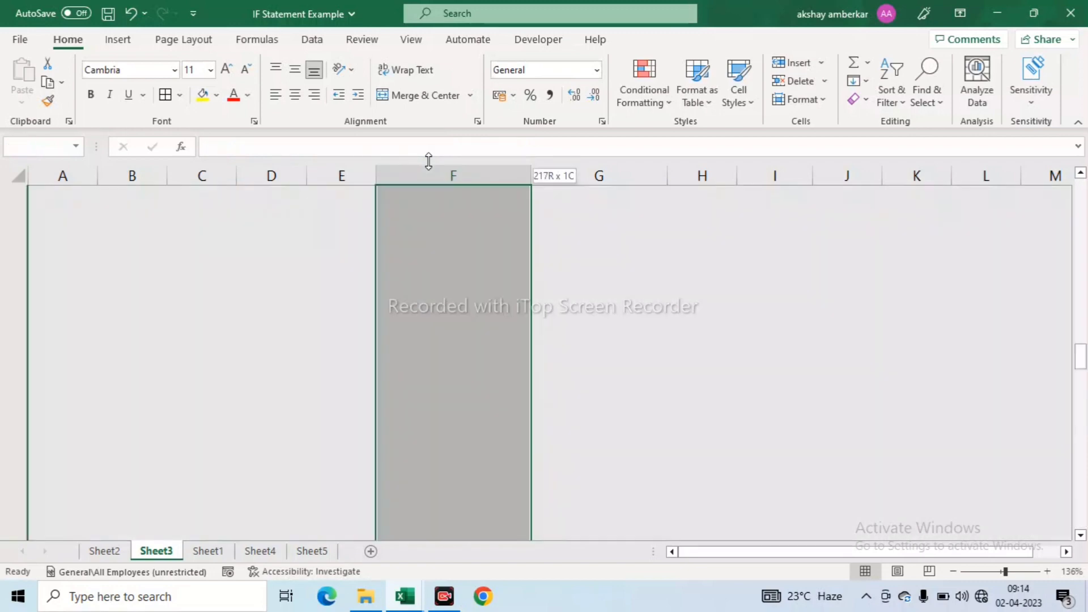
key("ctrl+d")
key("ctrl+Down")
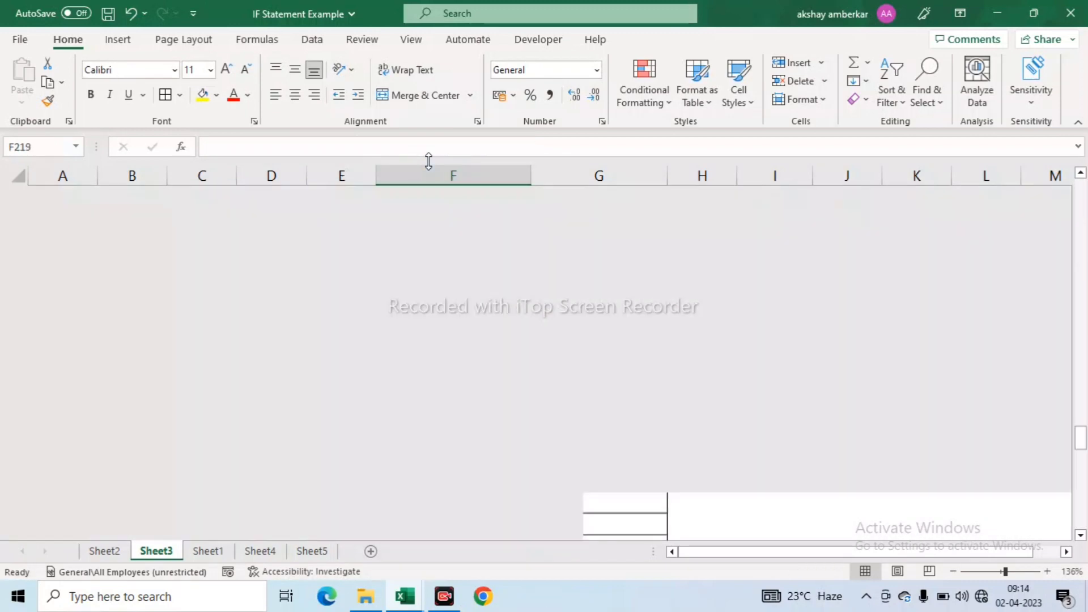
- Check the last rows show Non working Day for Sat and Sun, Working Day otherwise
key("Down")
key("Up")
key("Up")
key("Left")
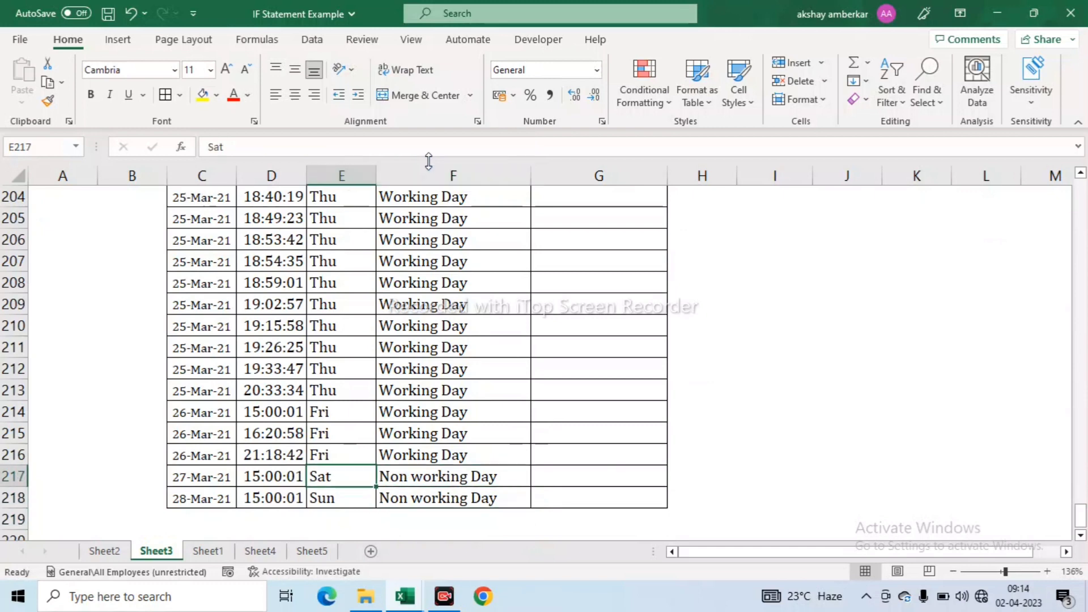
key("Down")
key("Right")
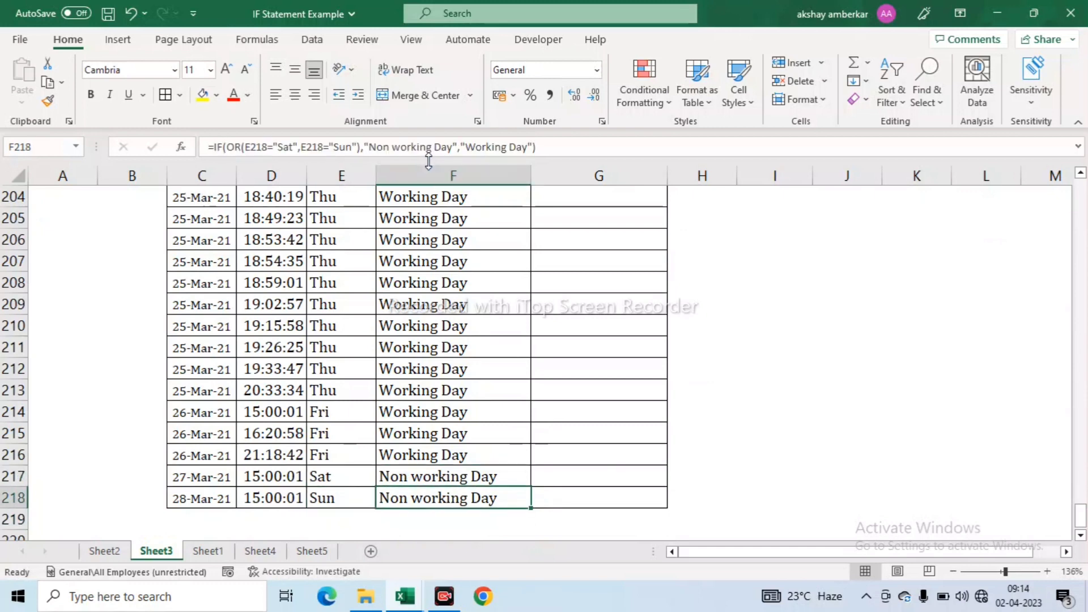
scroll(437, 235, "up", 17)
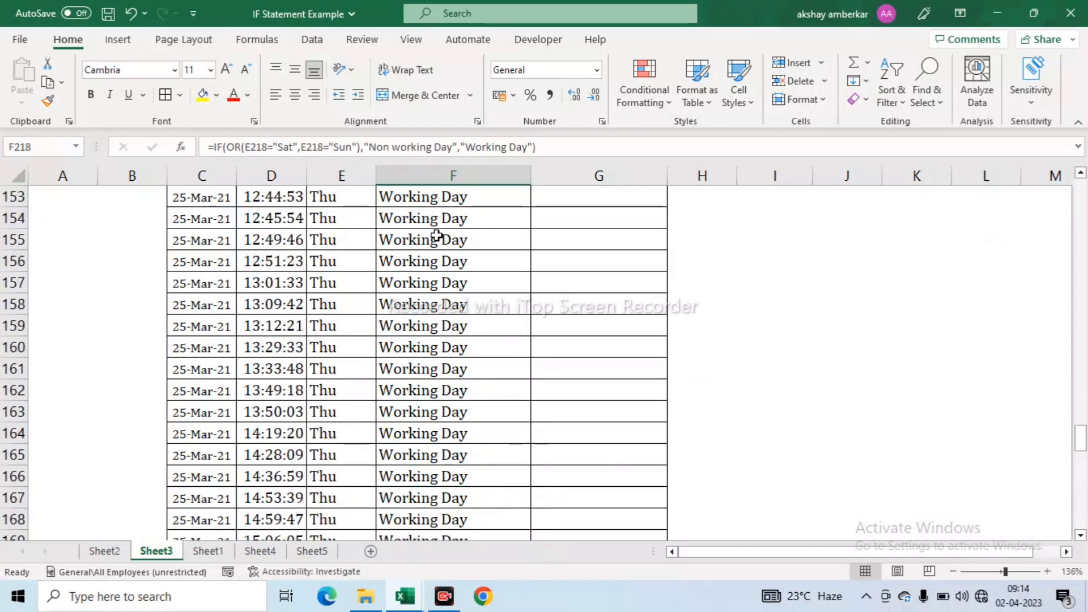
scroll(437, 235, "up", 20)
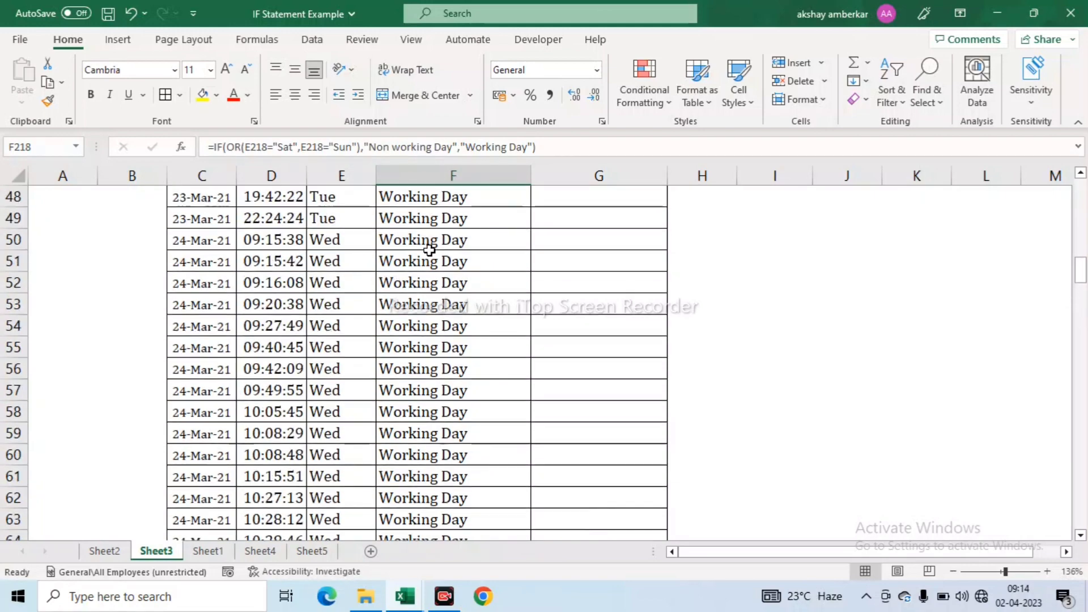
scroll(429, 250, "up", 16)
scroll(429, 255, "down", 3)
left_click(429, 262)
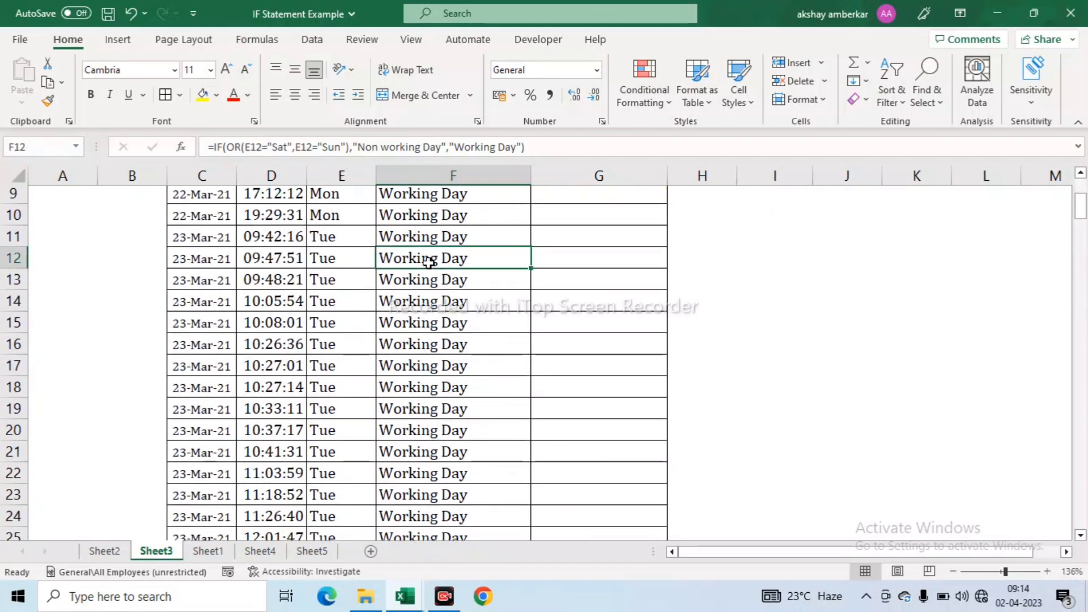
key("ctrl+Down")
key("Left")
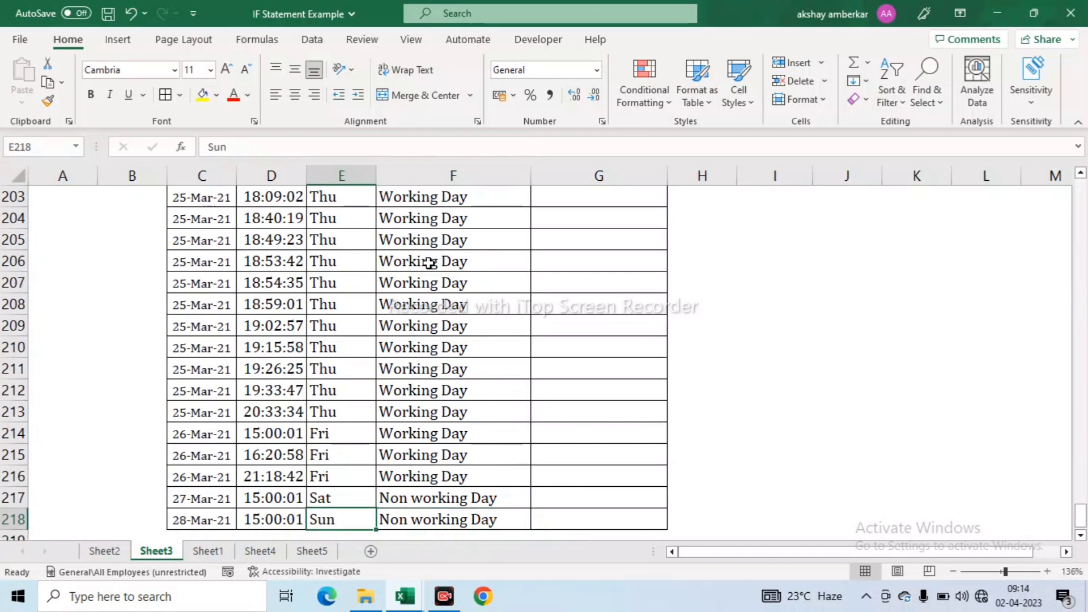
key("Right")
key("Up")
key("Up")
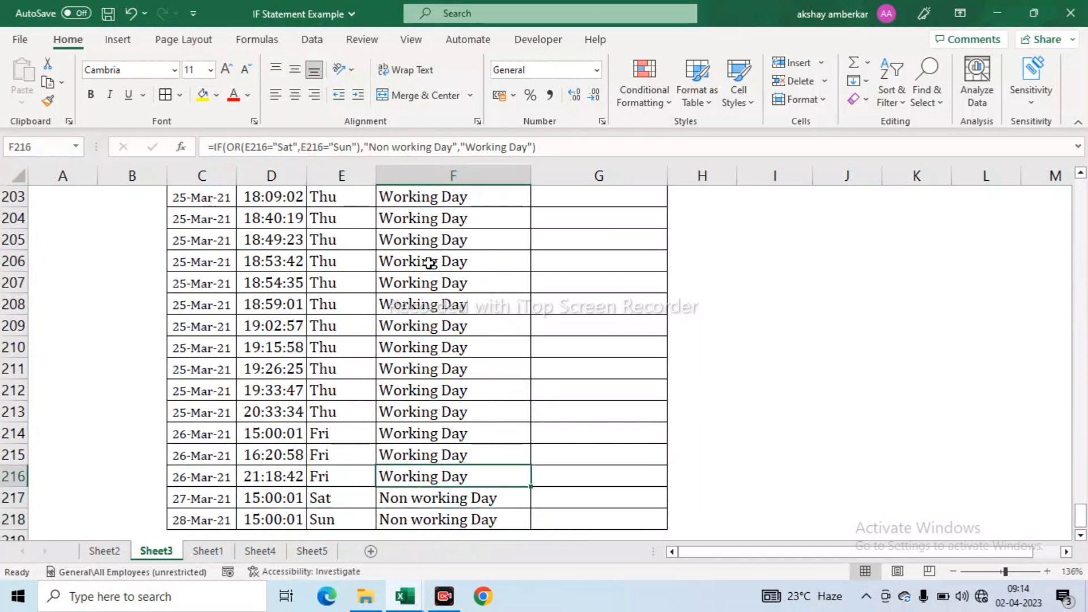
key("Left")
key("Up")
key("Up")
key("Up")
key("Up")
key("Up")
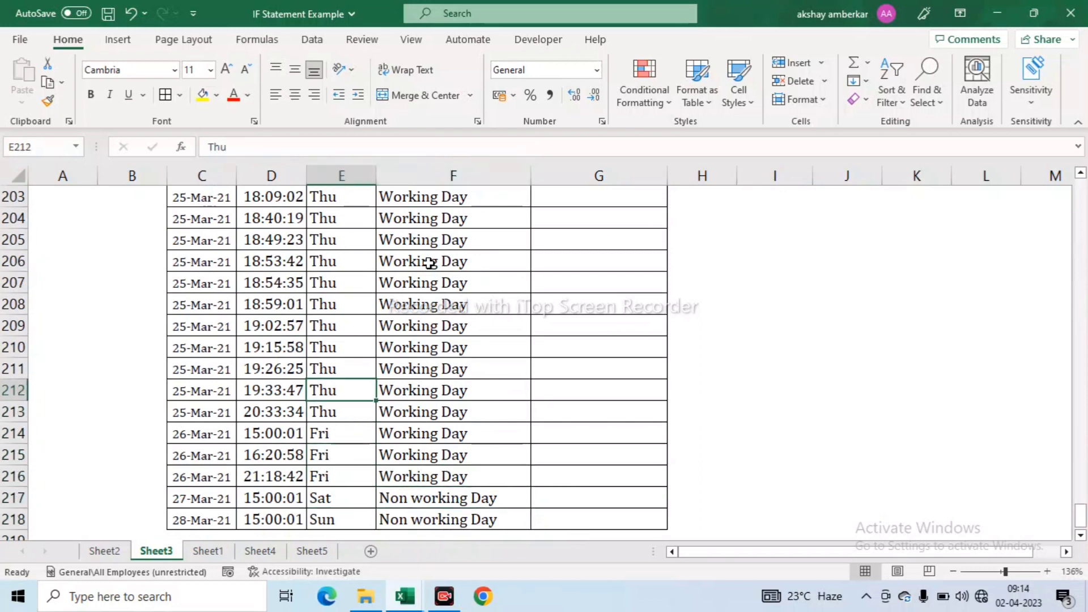
key("Right")
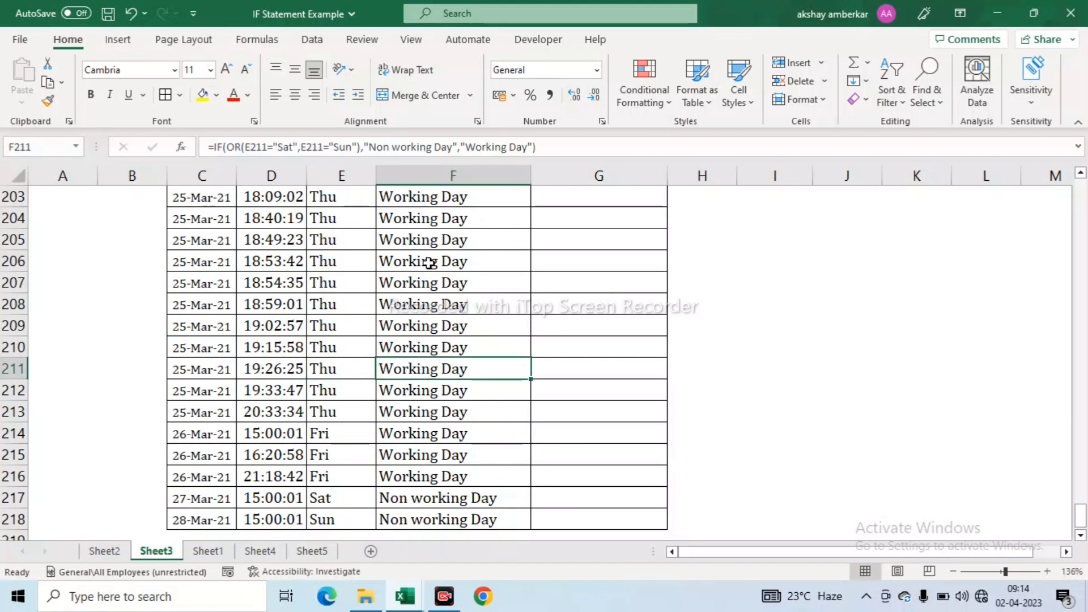
- Return to the top of the table at the Working Hrs header in G1
key("ctrl+Up")
key("Down")
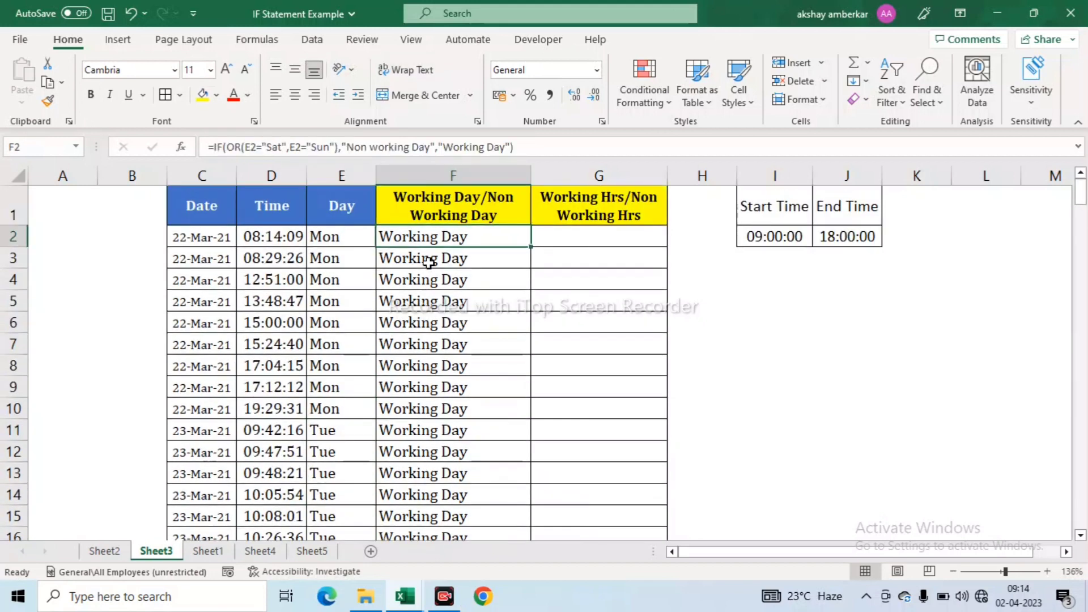
key("Up")
key("Right")
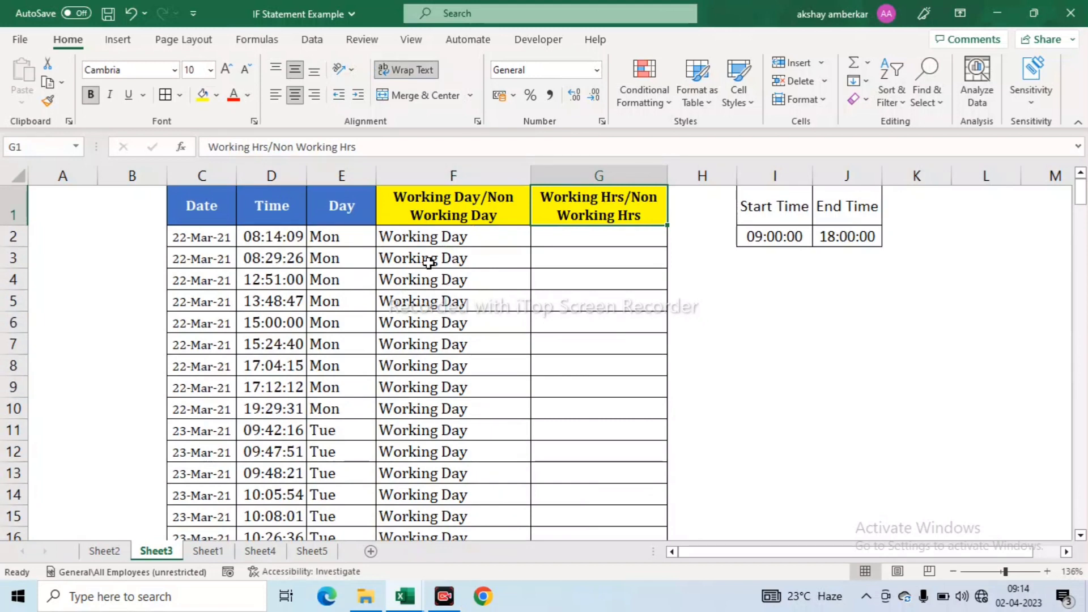
left_click(271, 239)
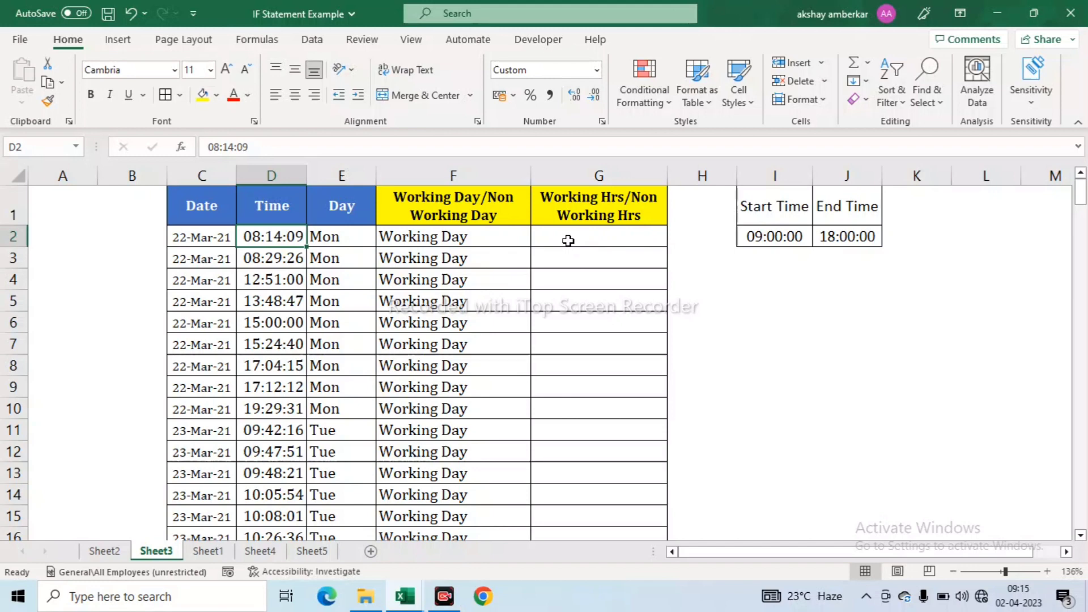
key("Down")
left_click(604, 240)
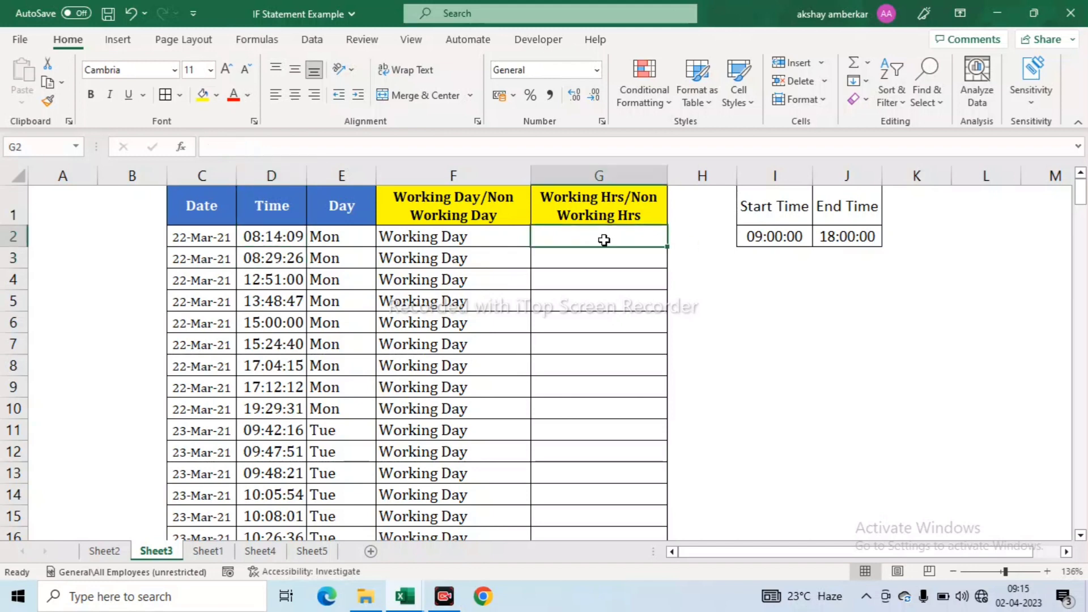
- In G2, start an IF formula with the condition AND(D2>=I2,D2<=J2)
type("=")
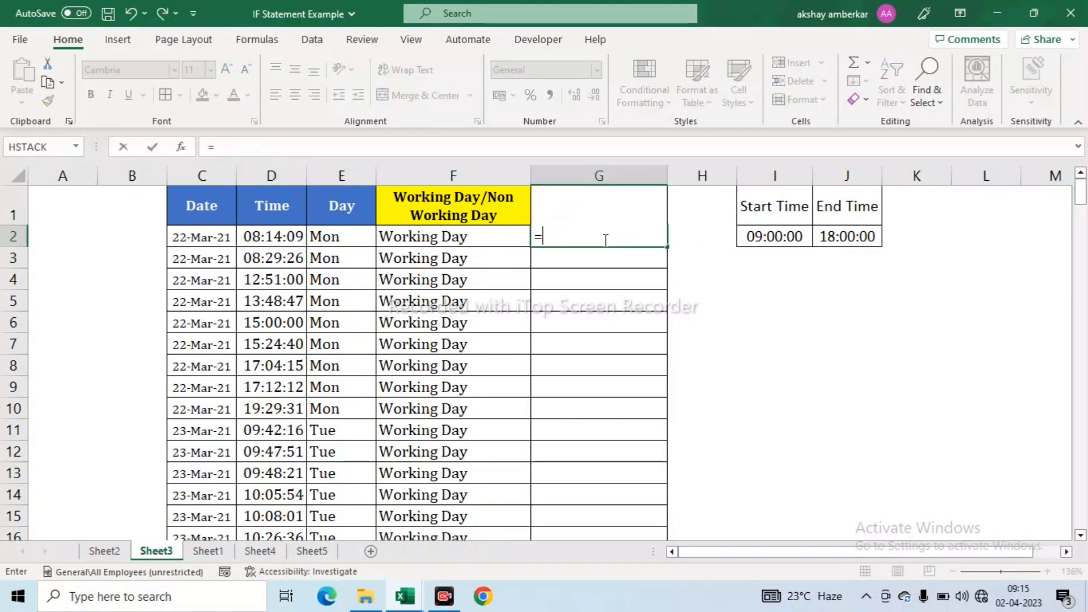
type("if")
key("Tab")
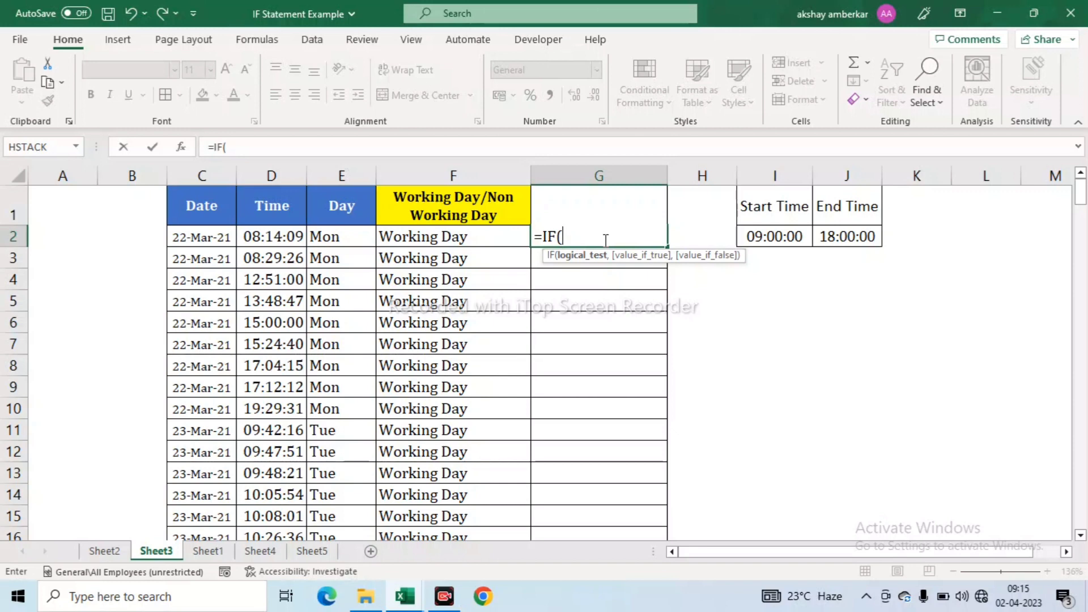
type("an")
key("Tab")
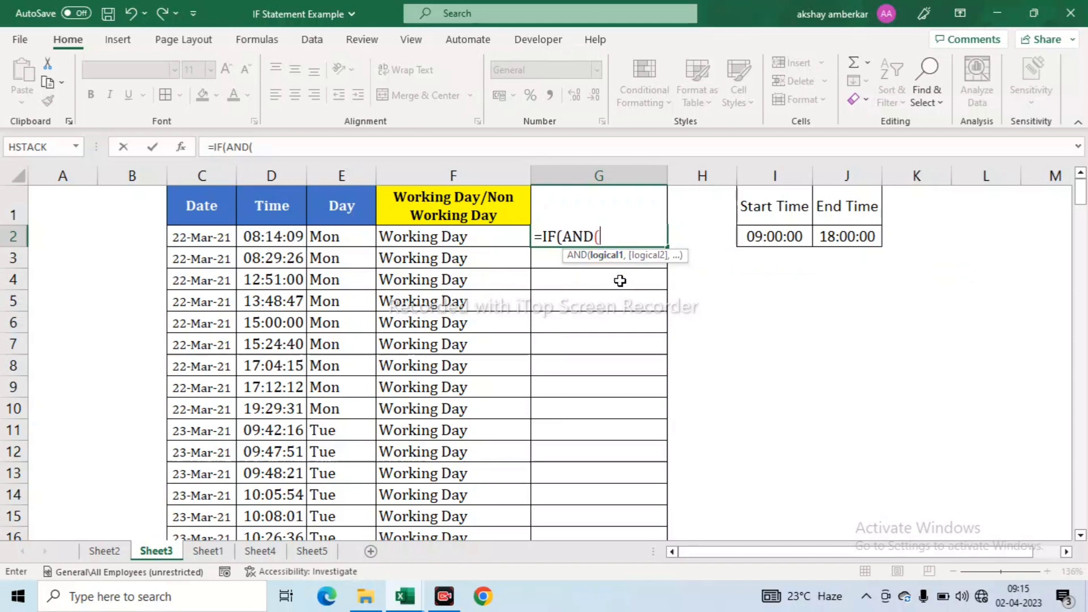
left_click(275, 236)
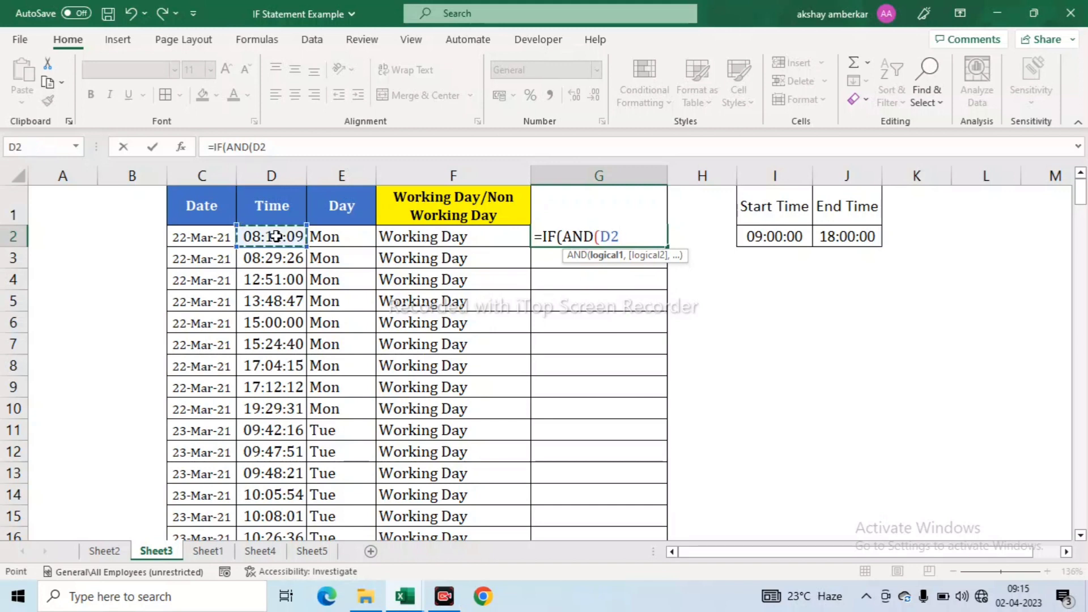
type(">=")
left_click(772, 234)
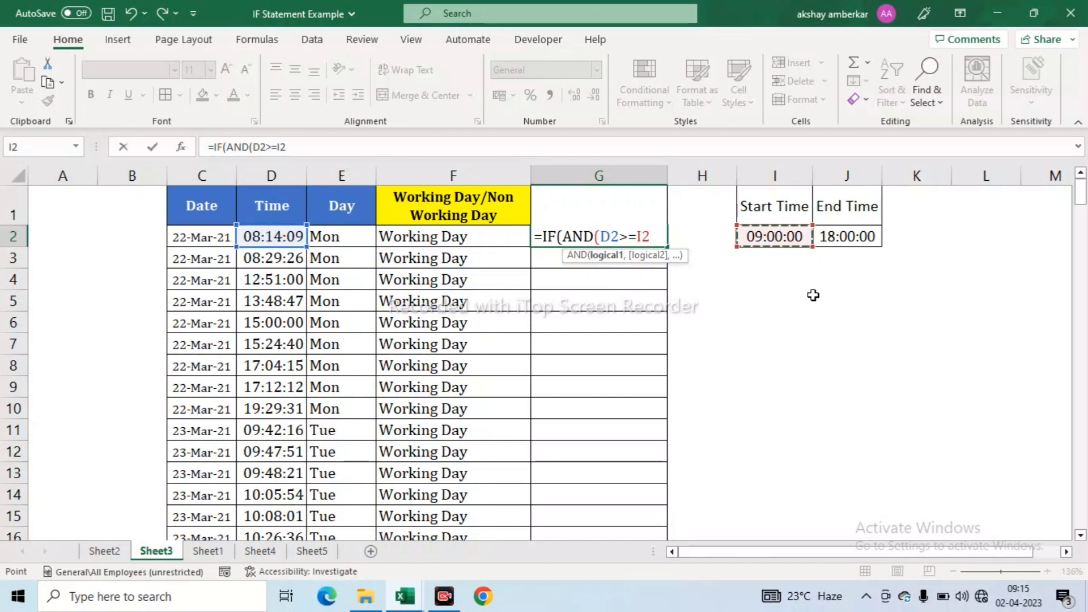
type(",")
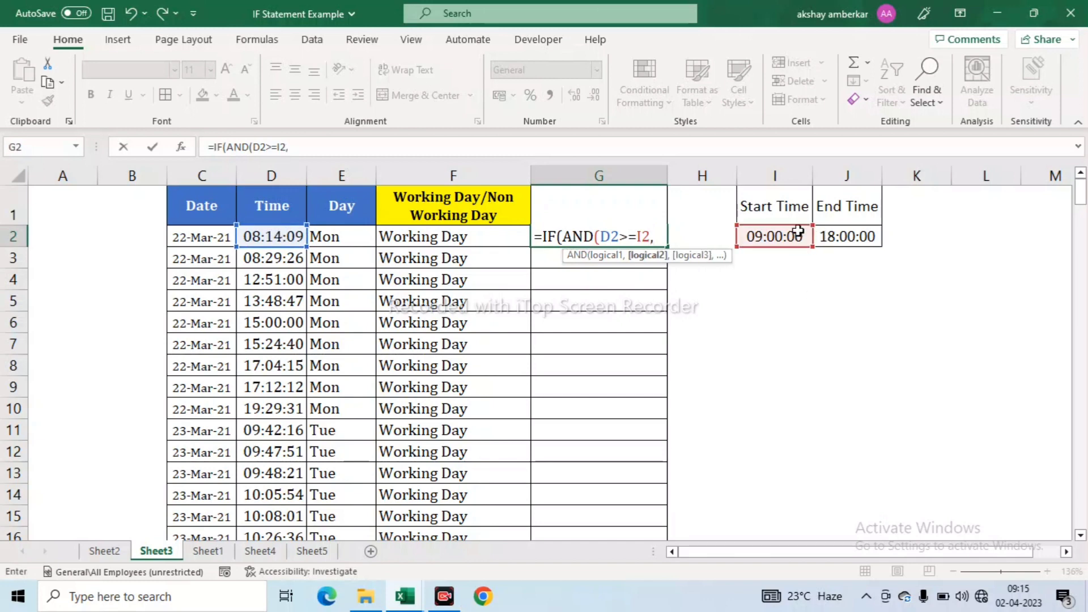
left_click(266, 237)
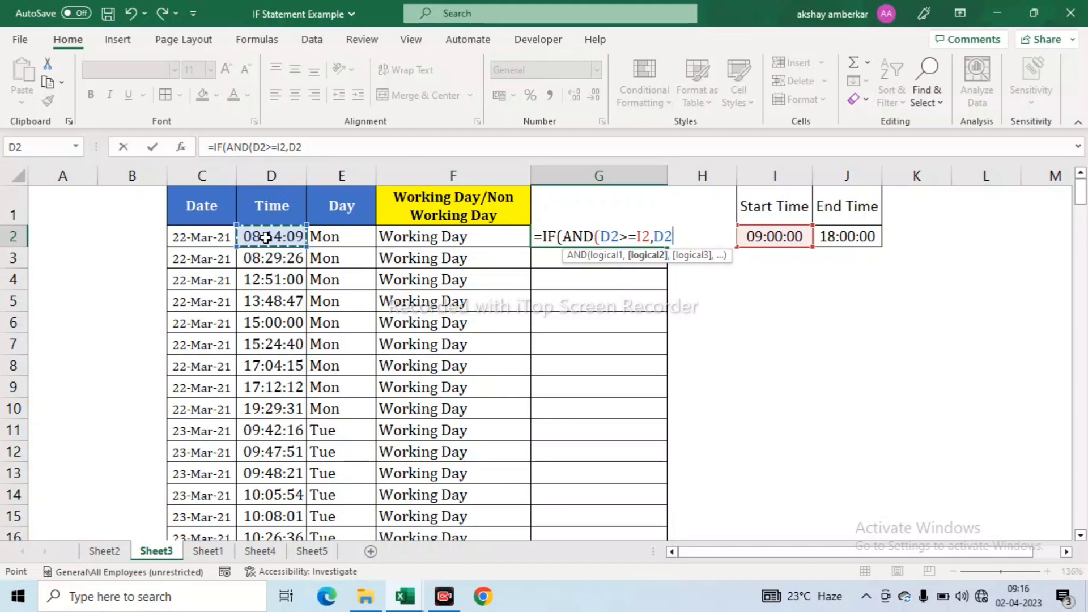
type("<=")
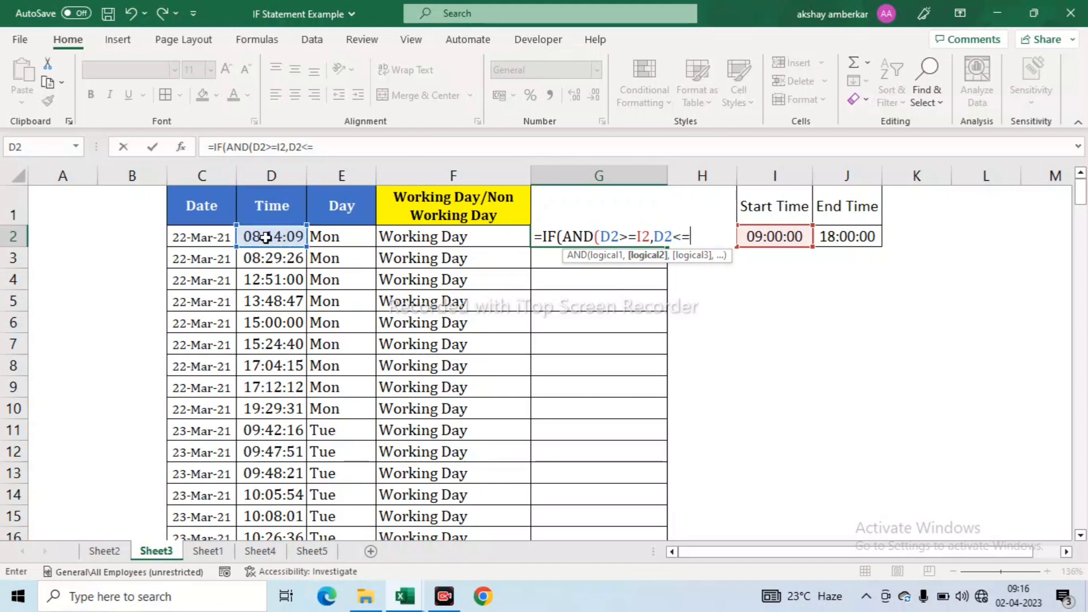
left_click(844, 236)
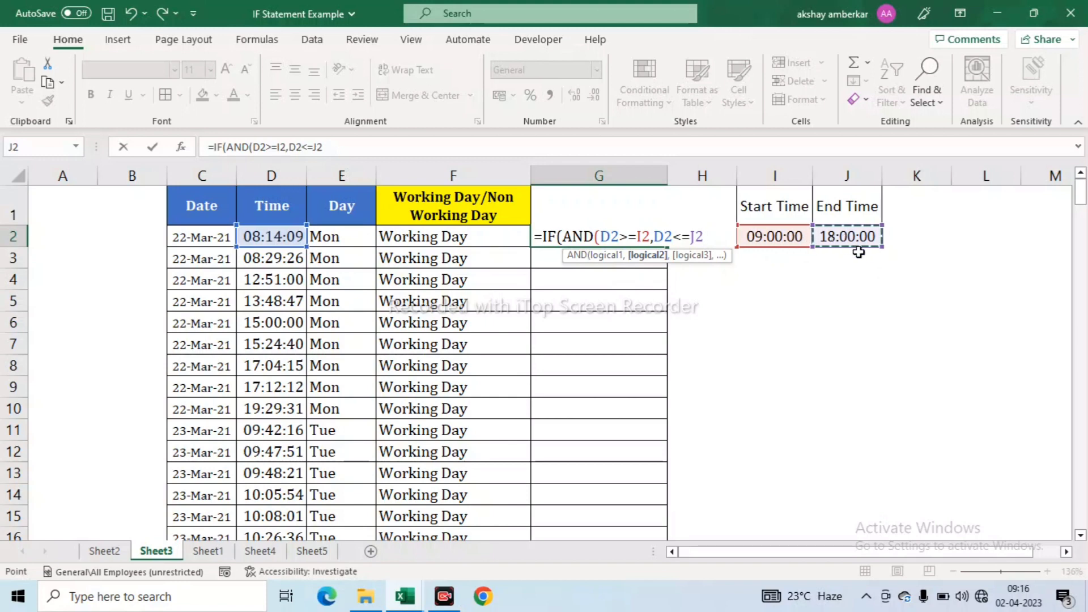
- Add the labels 'Working Hours' and 'Non Working Hours' and commit the G2 formula
type("),\"")
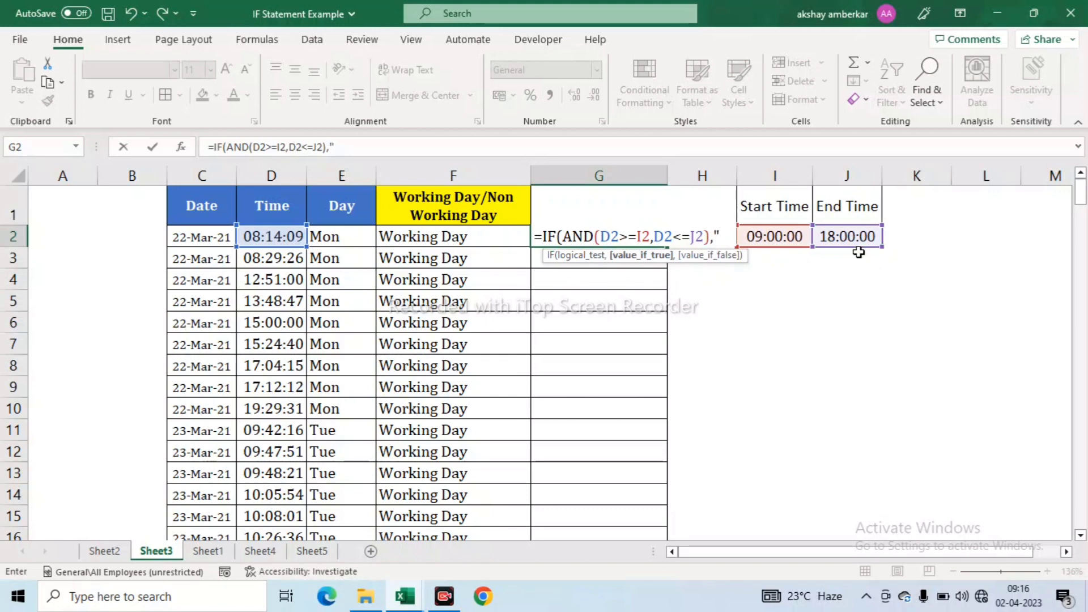
type("Wor")
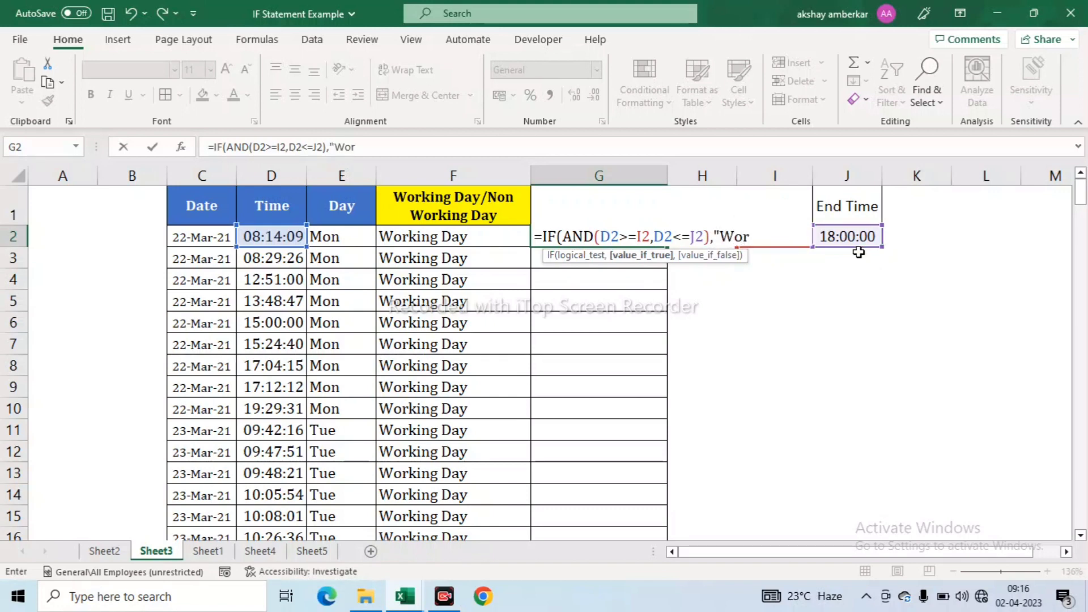
type("king Hours\"")
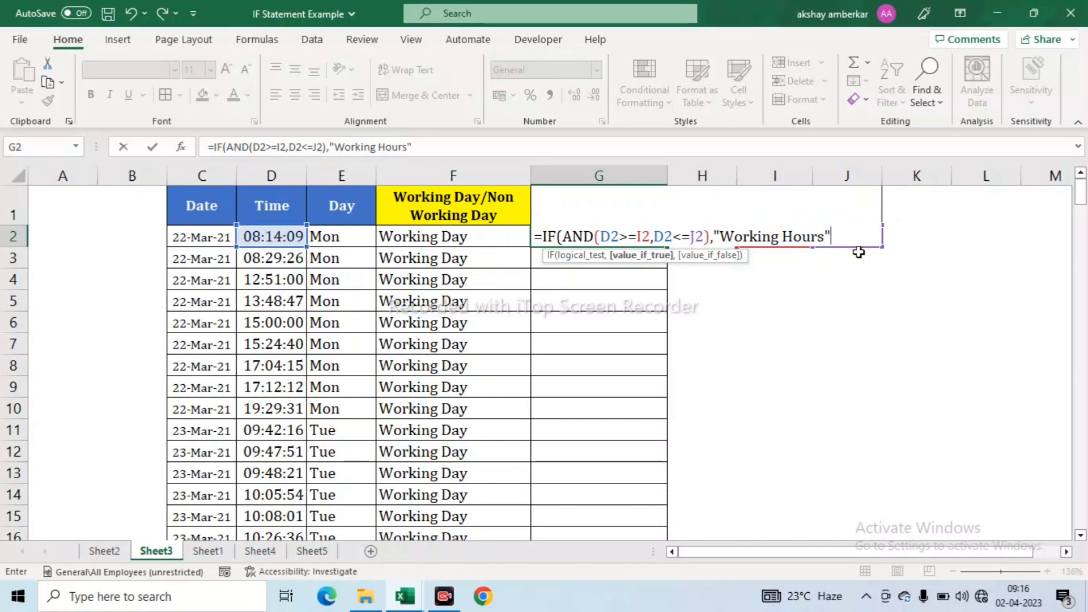
type(",")
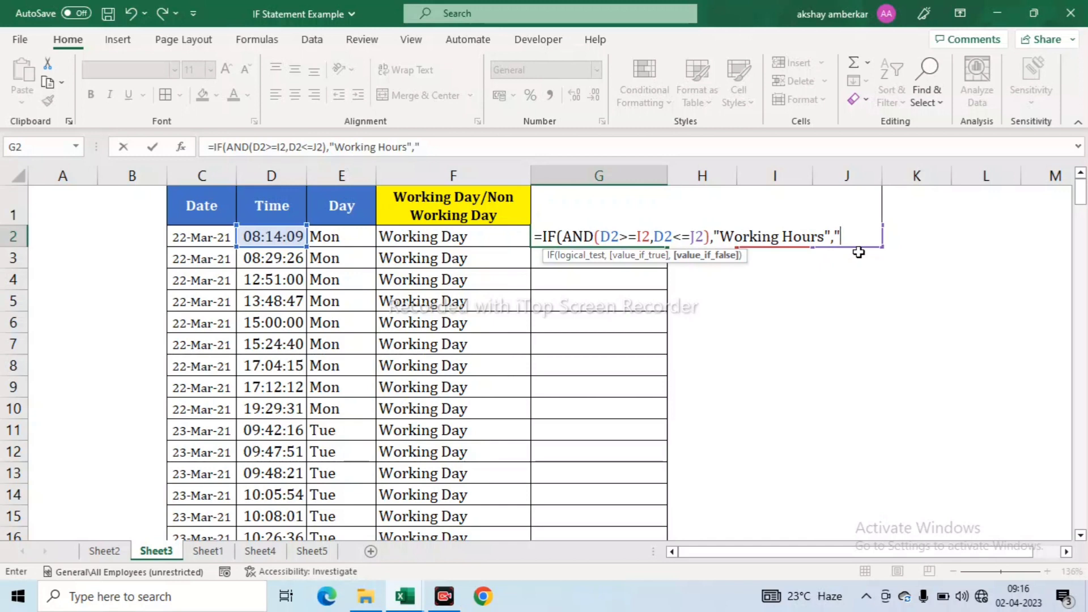
type("Non W")
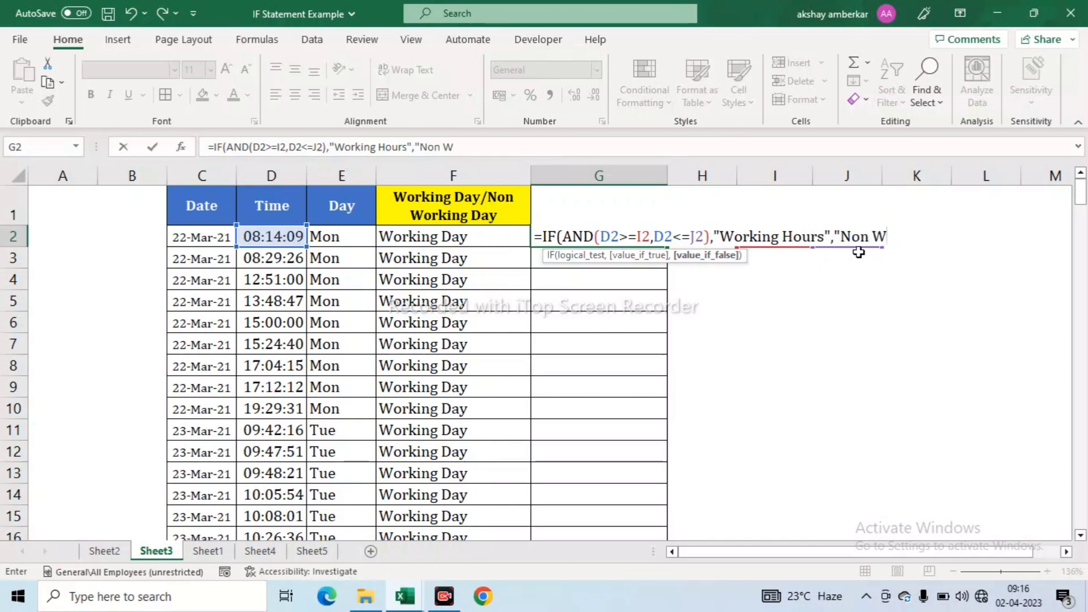
type("orking")
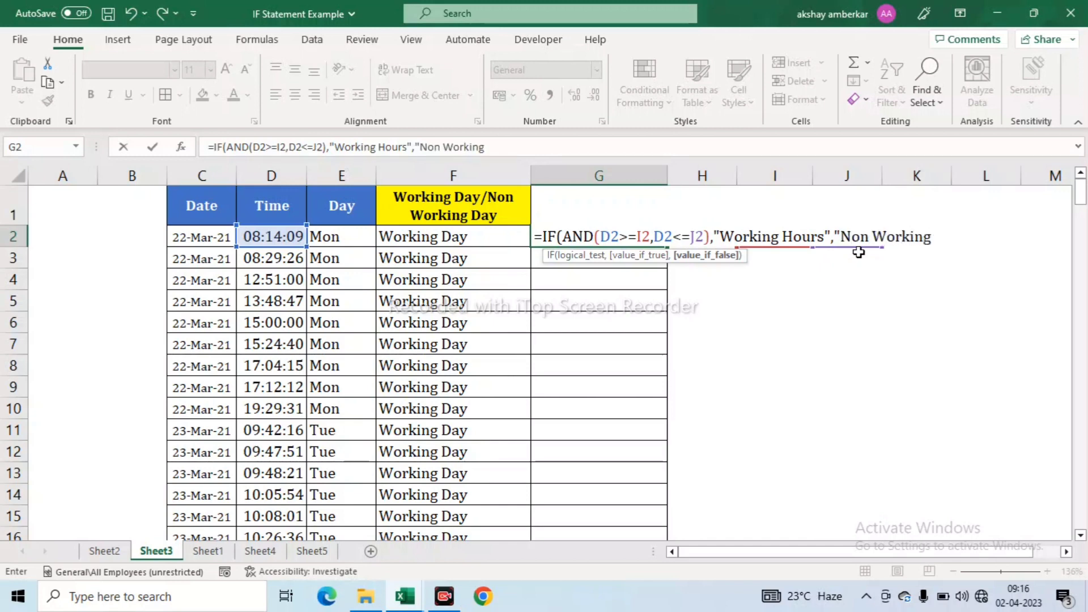
type(" Hrs")
key("BackSpace")
key("BackSpace")
type("uours")
key("BackSpace")
key("BackSpace")
key("BackSpace")
key("BackSpace")
key("BackSpace")
type("ours")
key("Return")
key("Return")
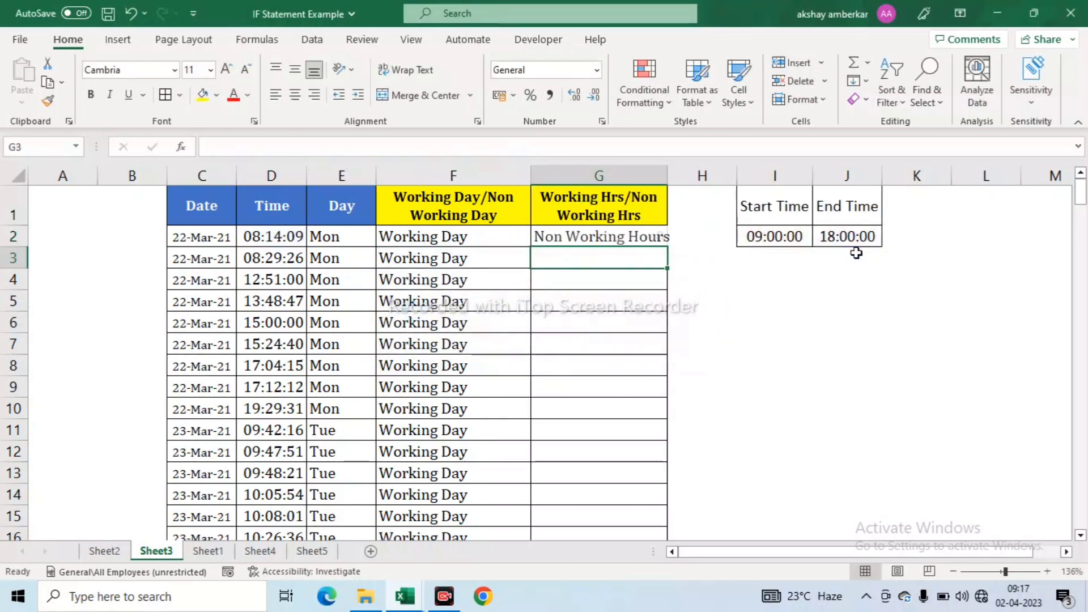
- Autofit column G to fit the Non Working Hours label
key("Up")
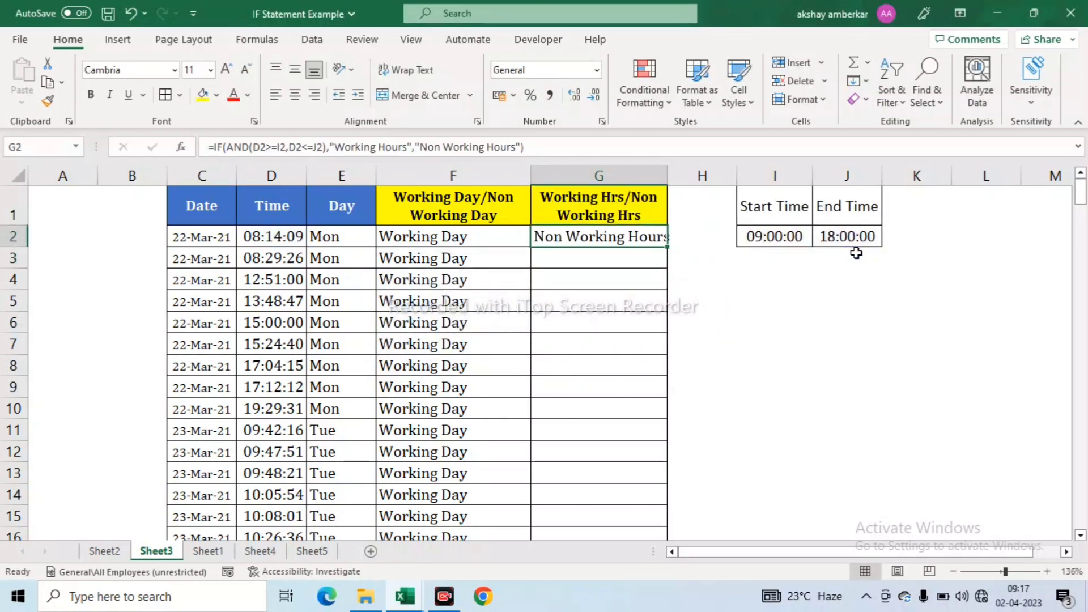
key("alt+h")
key("o")
key("i")
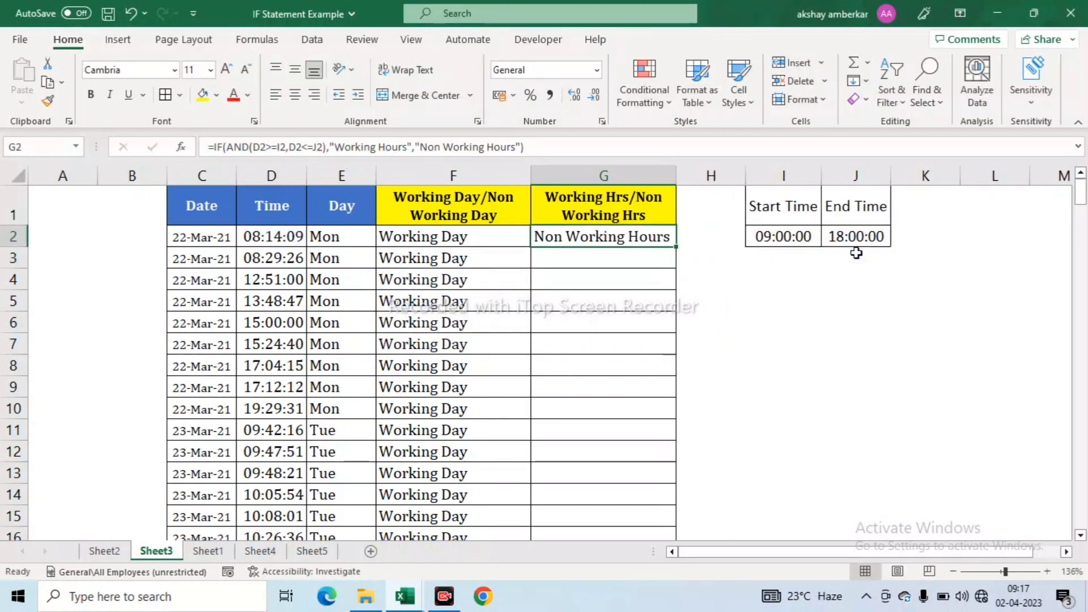
- Fill G2's formula down to row 218, then undo the fill
key("Left")
key("Left")
key("Left")
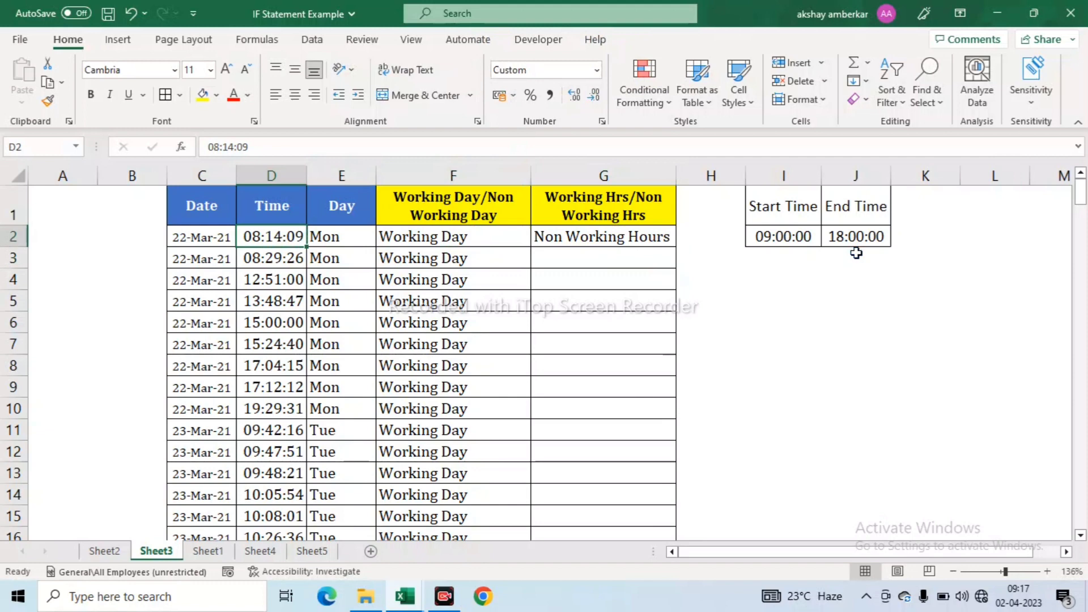
key("Down")
key("Down")
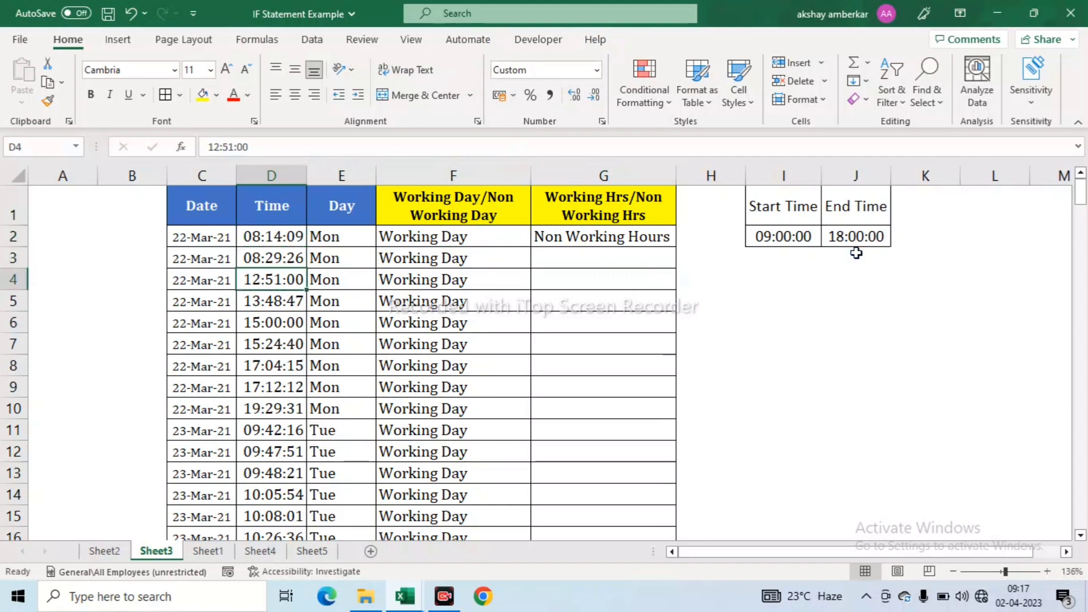
key("ctrl+Down")
key("Right")
key("Right")
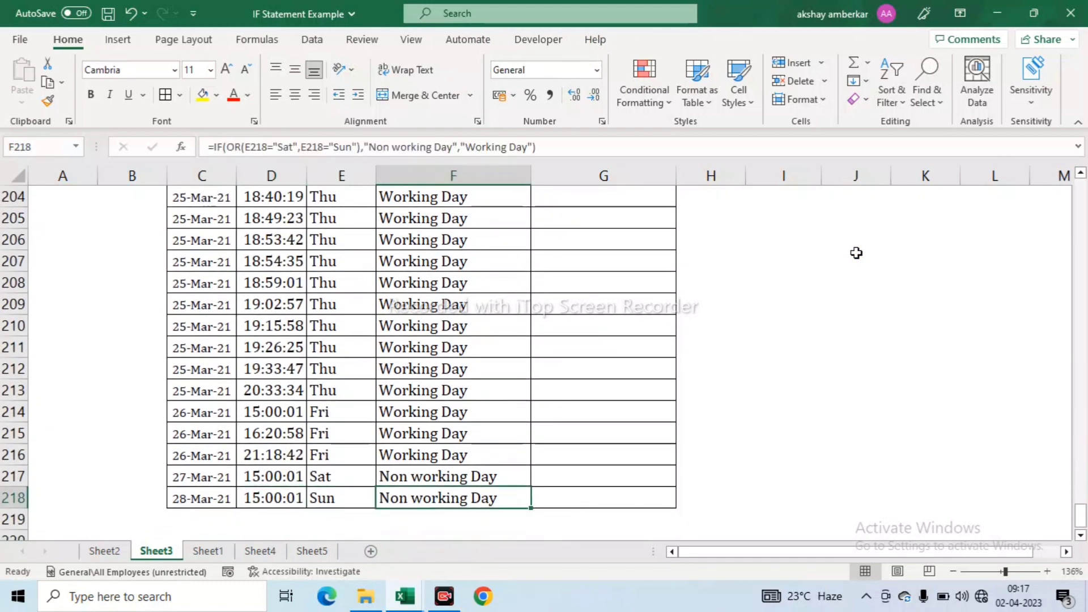
key("Right")
key("ctrl+shift+Up")
key("ctrl+d")
key("Up")
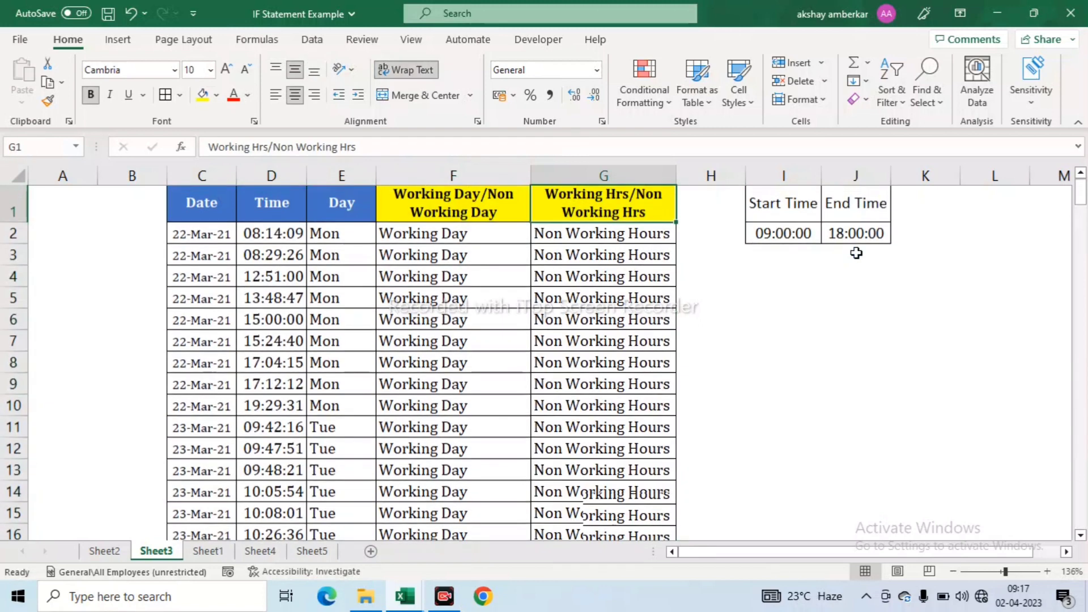
key("Down")
key("Down")
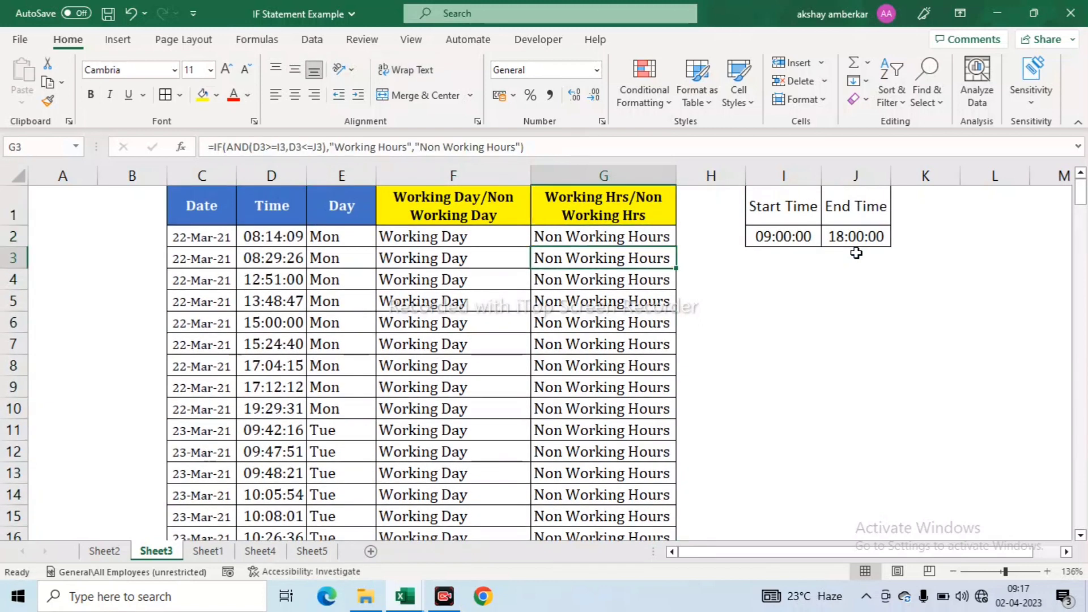
key("ctrl+z")
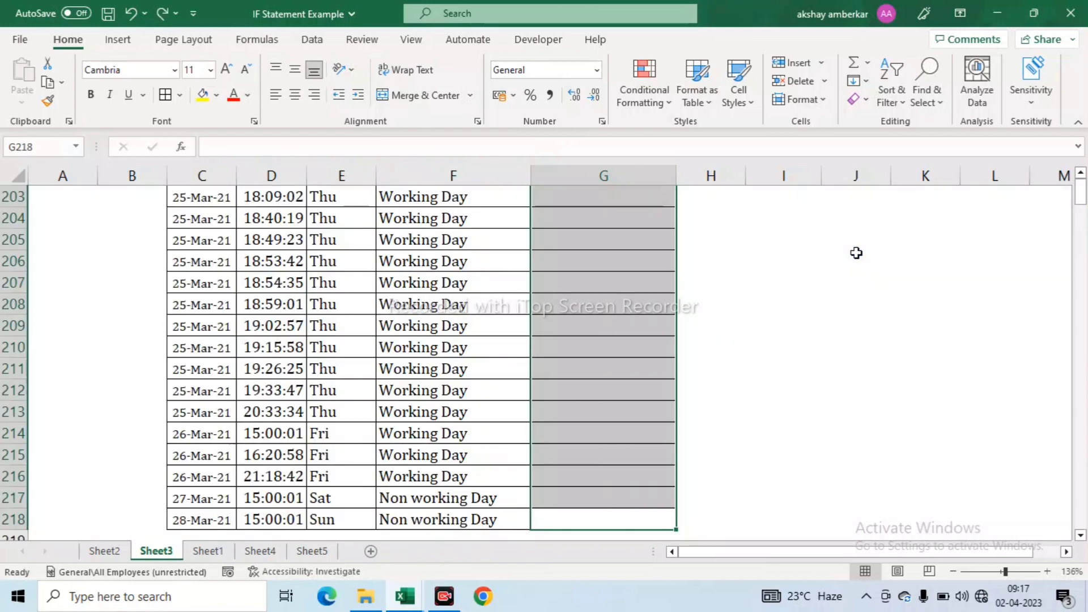
- Review G2's formula against start time I2 and end time J2, and edit it in the formula bar
key("ctrl+Up")
key("ctrl+Up")
key("Down")
key("Right")
key("Right")
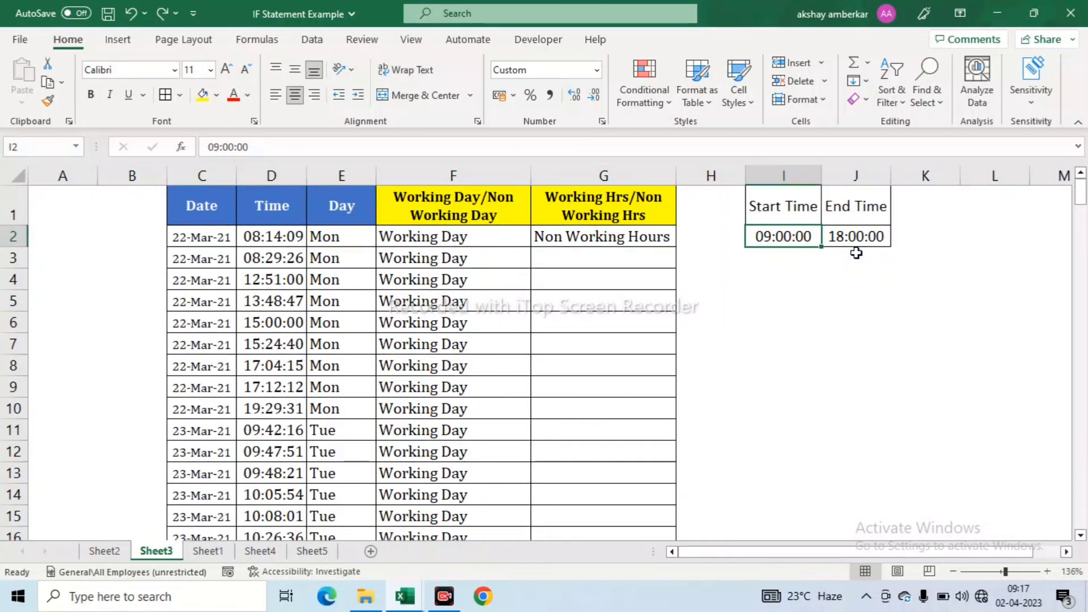
key("Right")
key("Left")
key("Left")
key("Left")
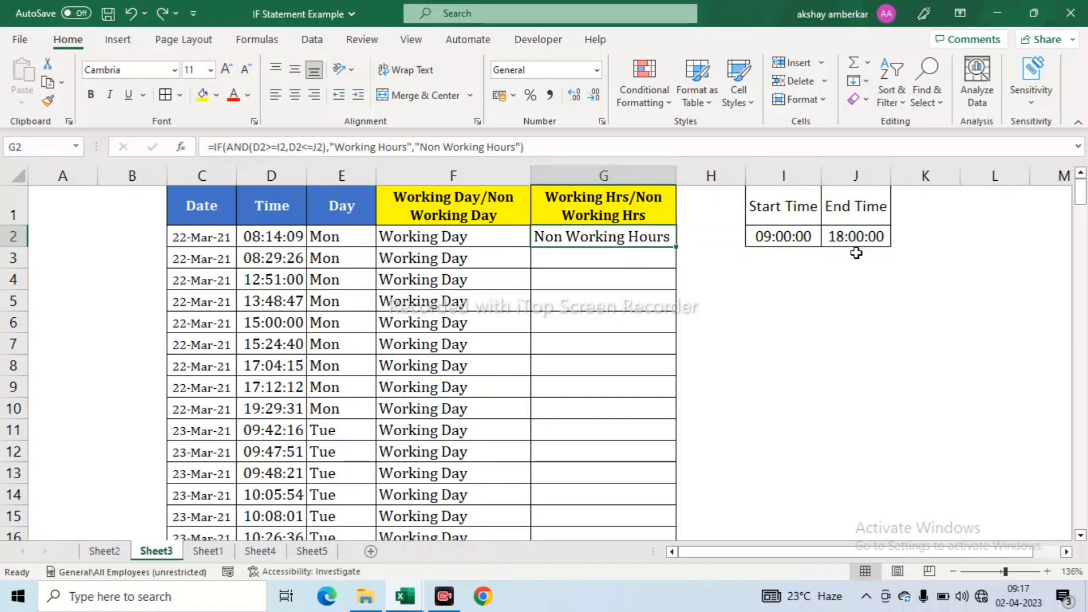
key("Right")
key("Right")
key("Right")
key("Left")
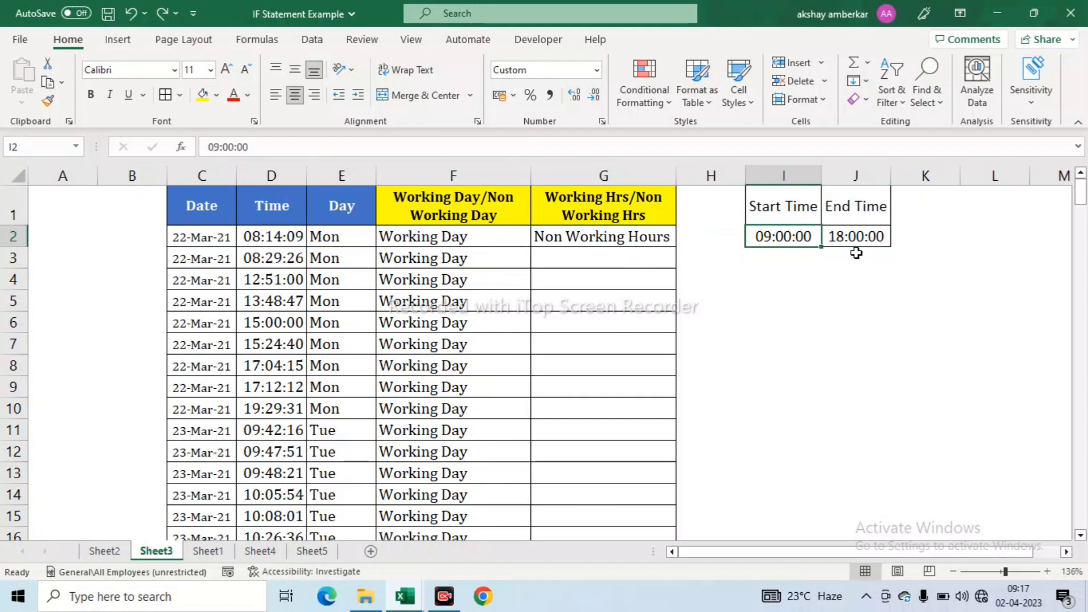
key("Left")
key("Left")
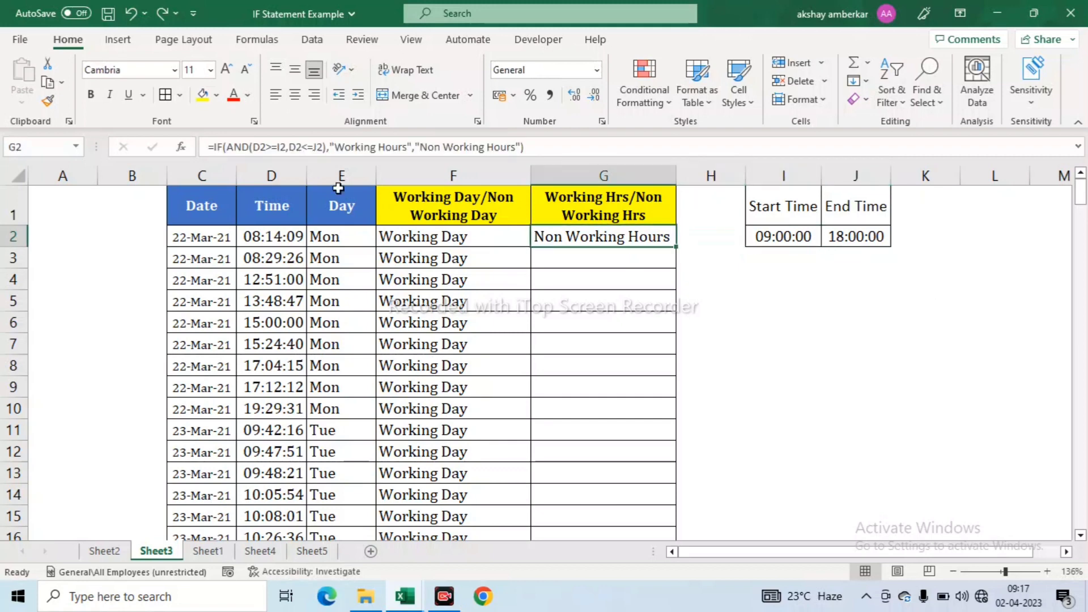
left_click(278, 148)
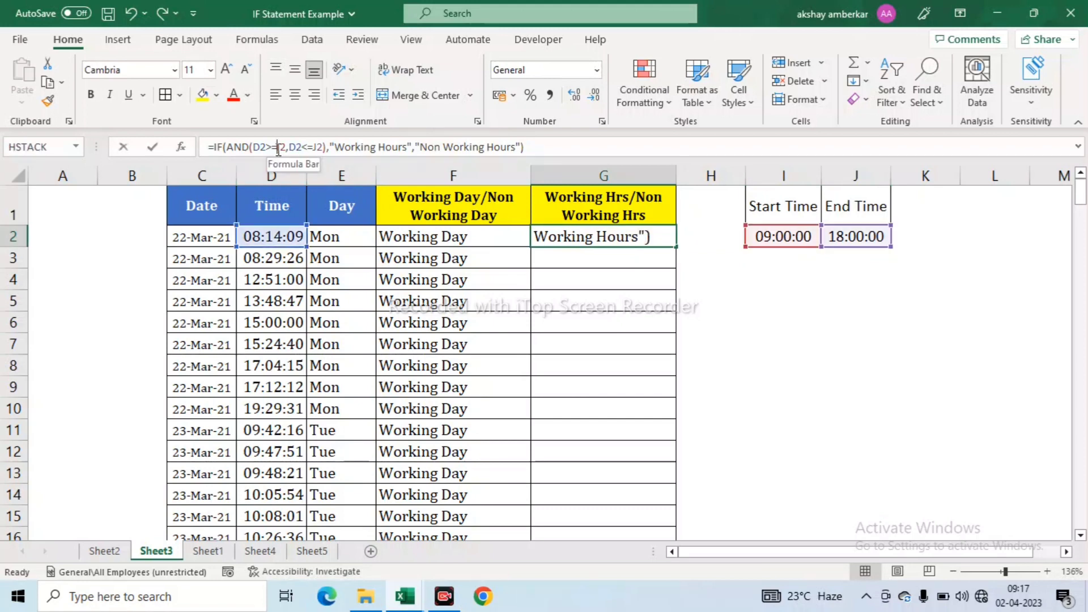
- Change I2 and J2 in G2's formula to $I$2 and $J$2 and commit it
left_click_drag(285, 150, 287, 149)
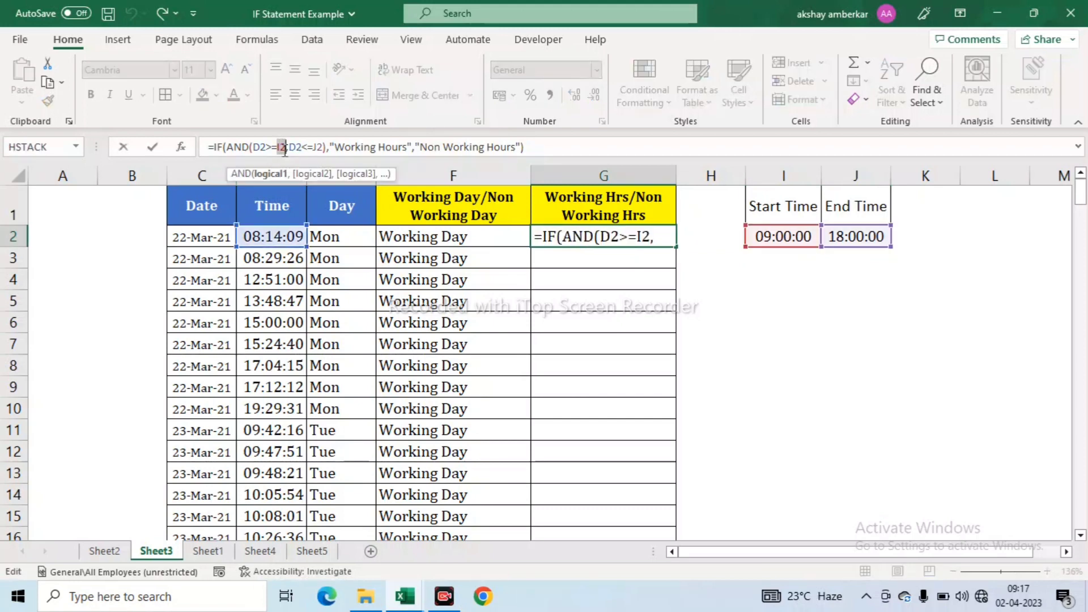
key("F4")
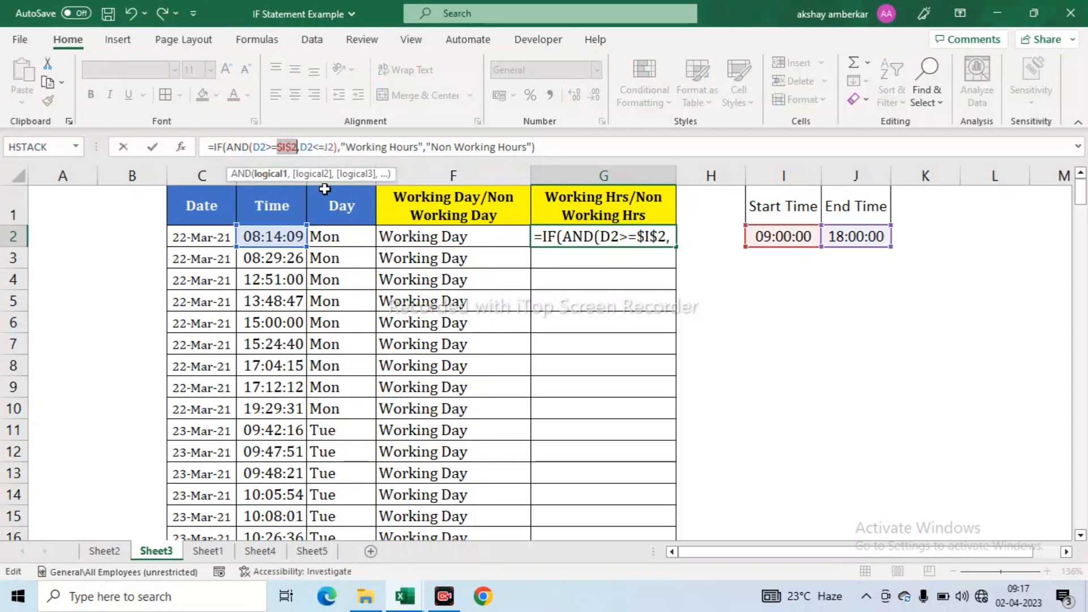
left_click(328, 147)
left_click_drag(333, 147, 331, 147)
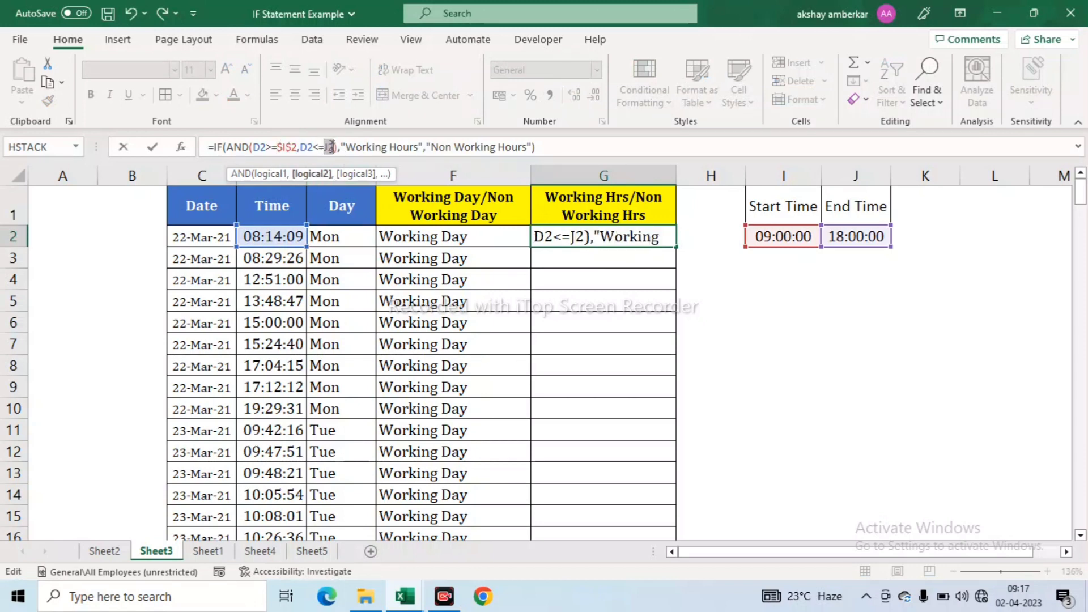
key("F4")
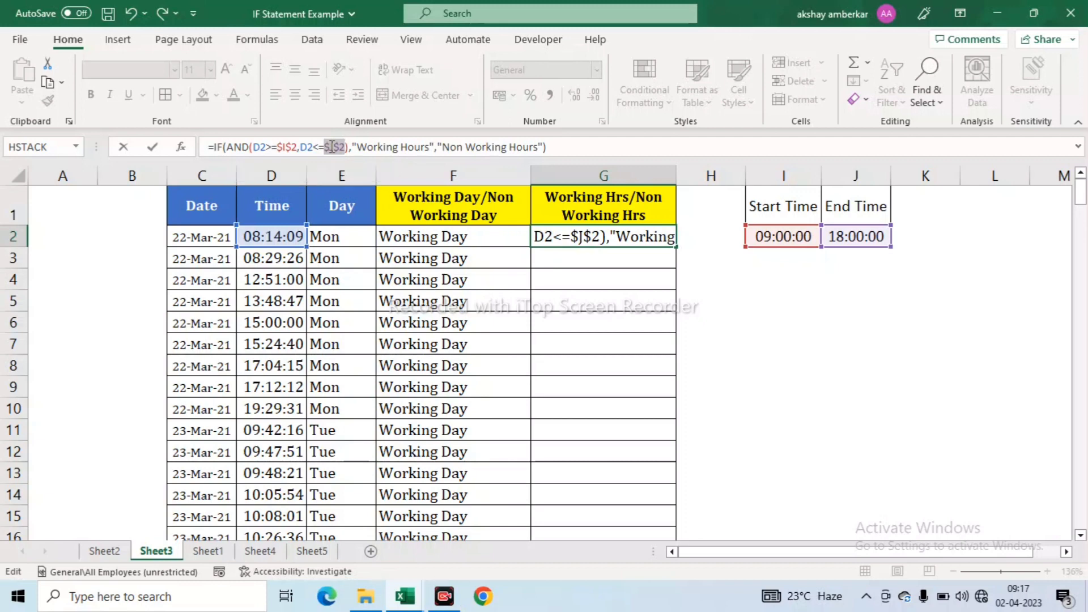
key("ctrl+Return")
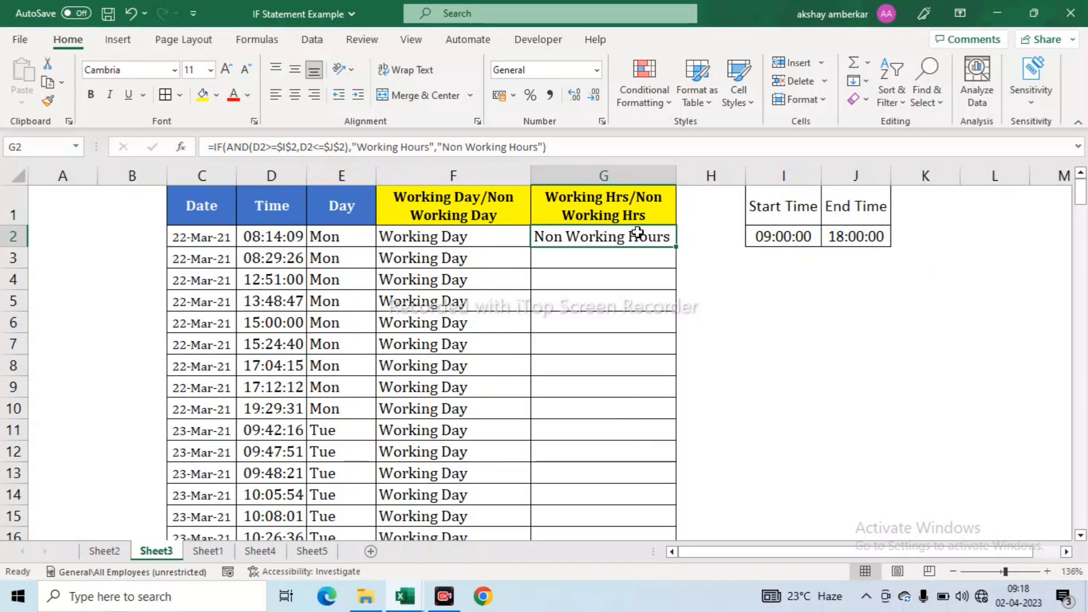
- Copy G2 and fill its absolute-reference formula down the whole of column G
key("ctrl+c")
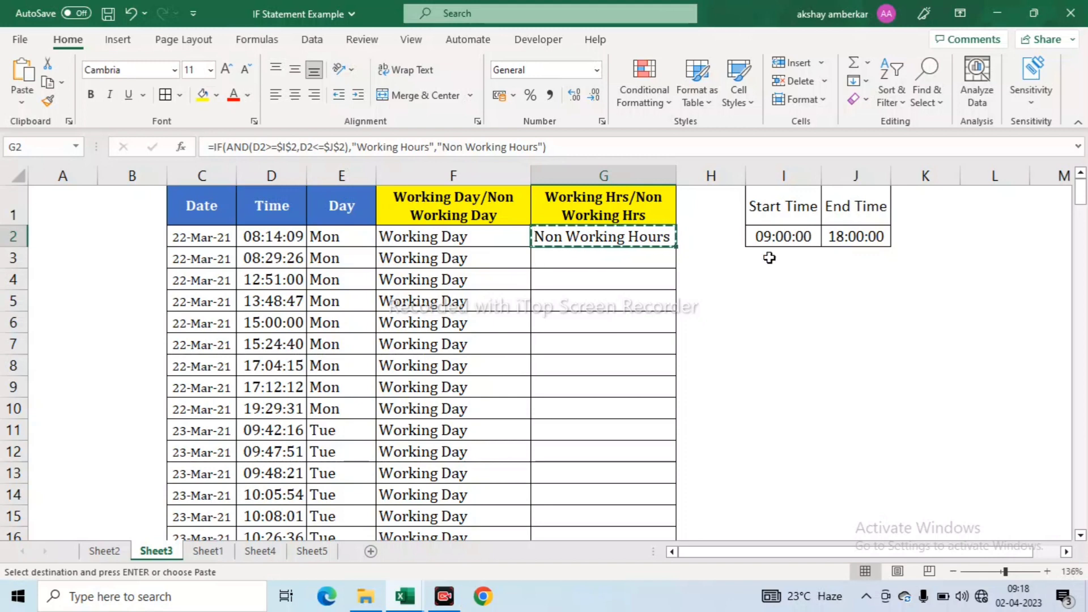
double_click(672, 245)
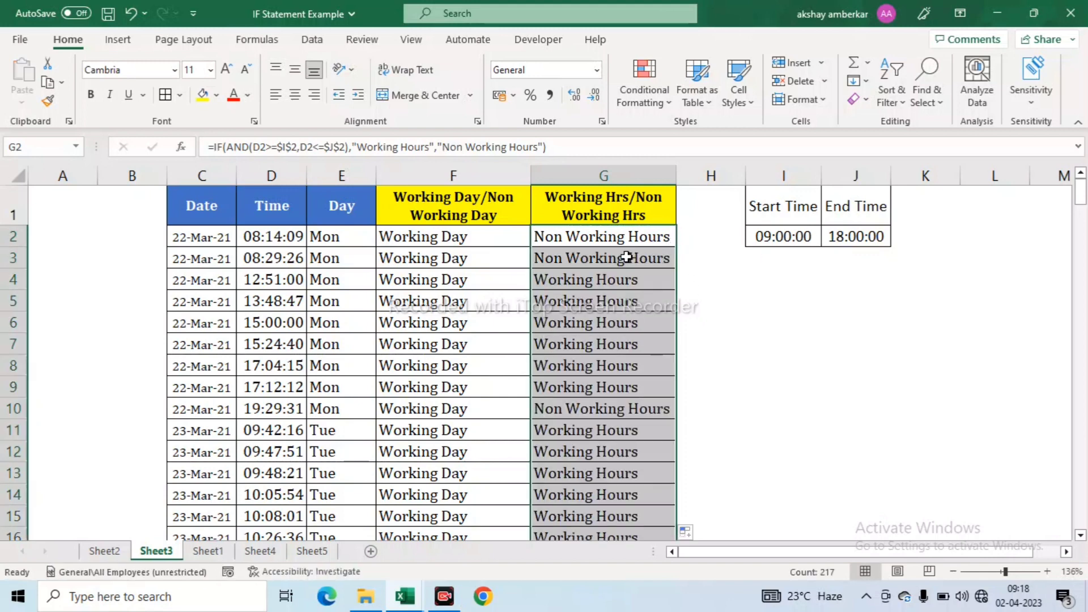
left_click(597, 244)
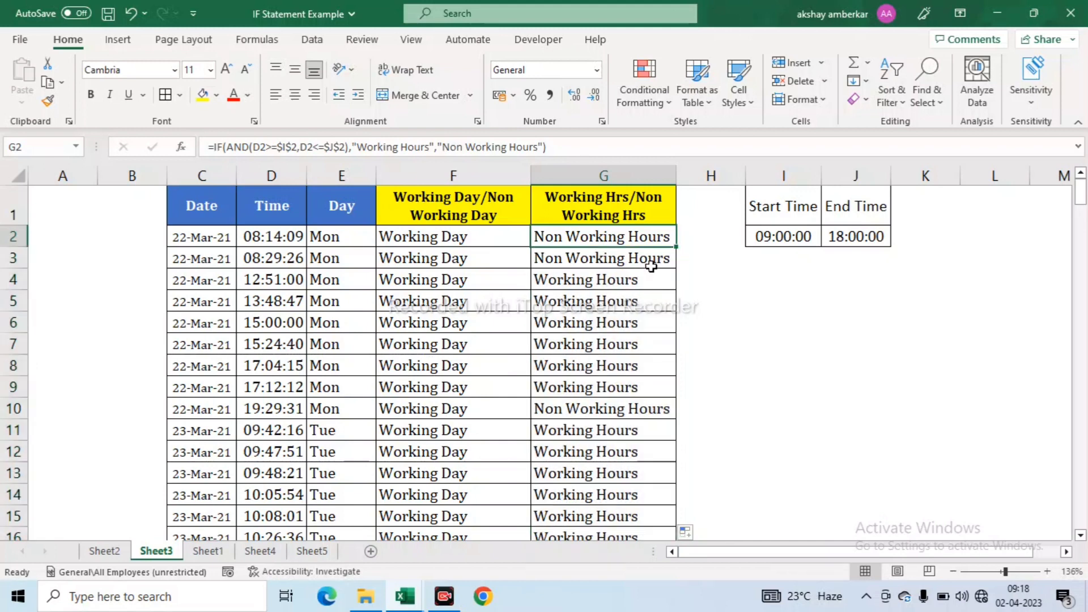
key("Left")
key("Left")
key("Left")
key("Right")
key("Right")
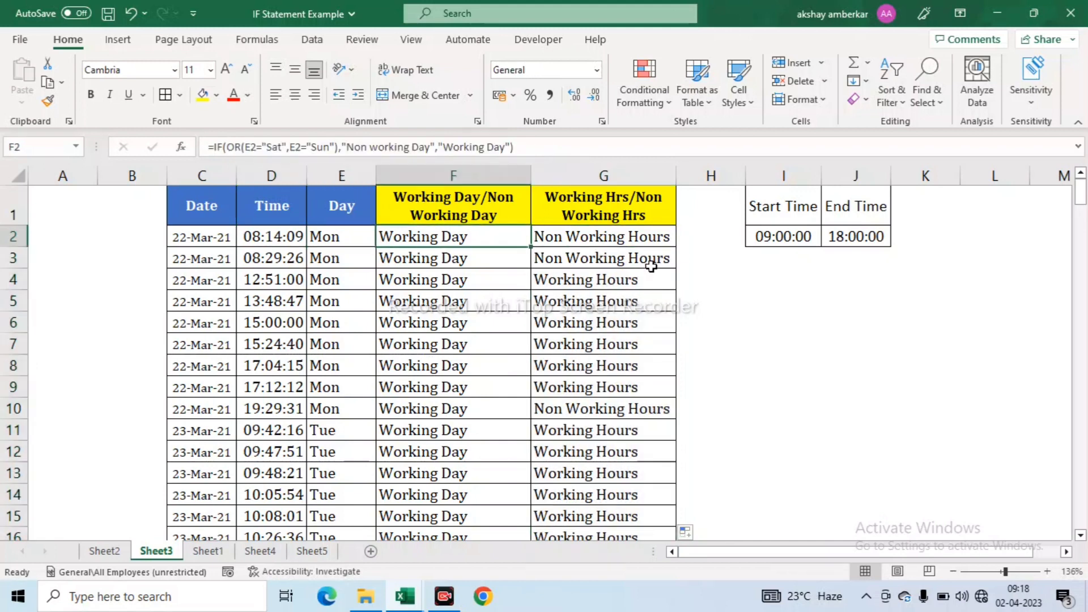
key("Right")
key("Down")
key("Down")
key("Down")
key("Down")
key("Down")
key("Down")
key("Down")
key("Down")
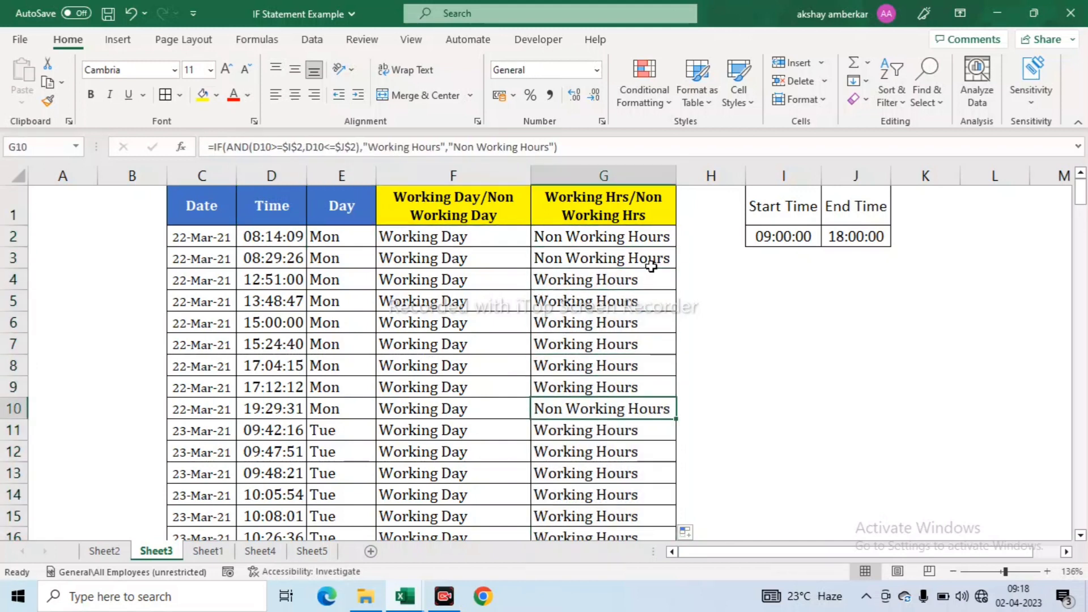
key("Left")
key("Left")
key("Left")
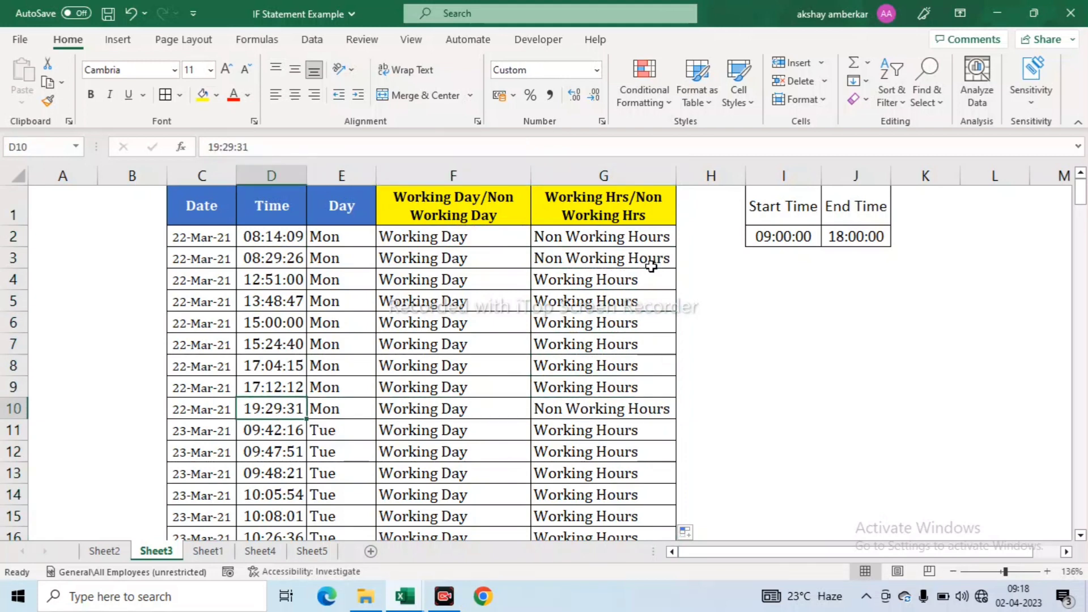
key("Right")
key("Right")
key("Right")
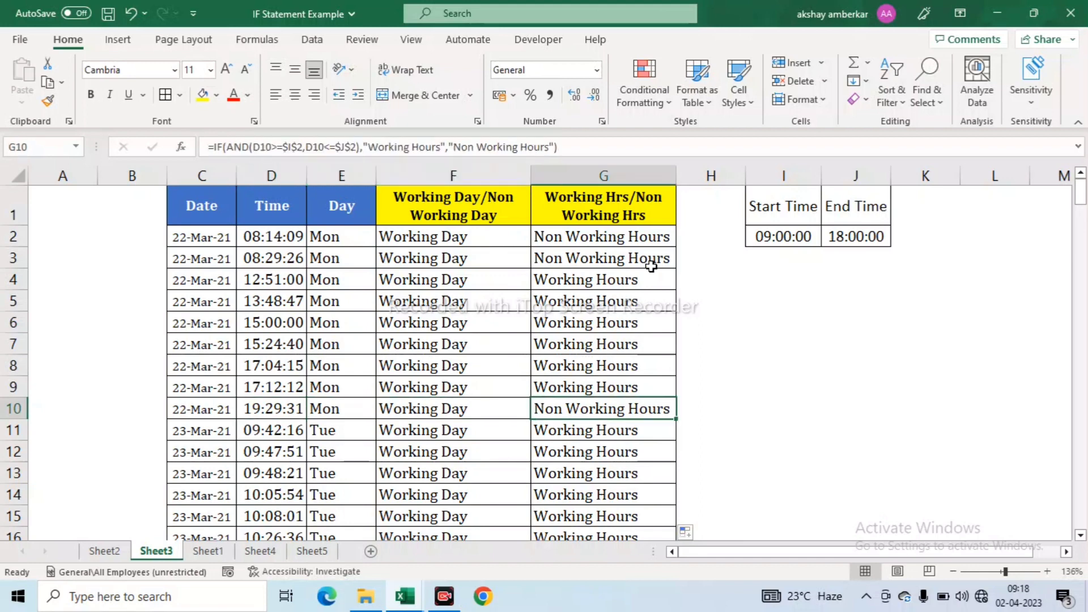
key("ctrl+Down")
key("Up")
key("Up")
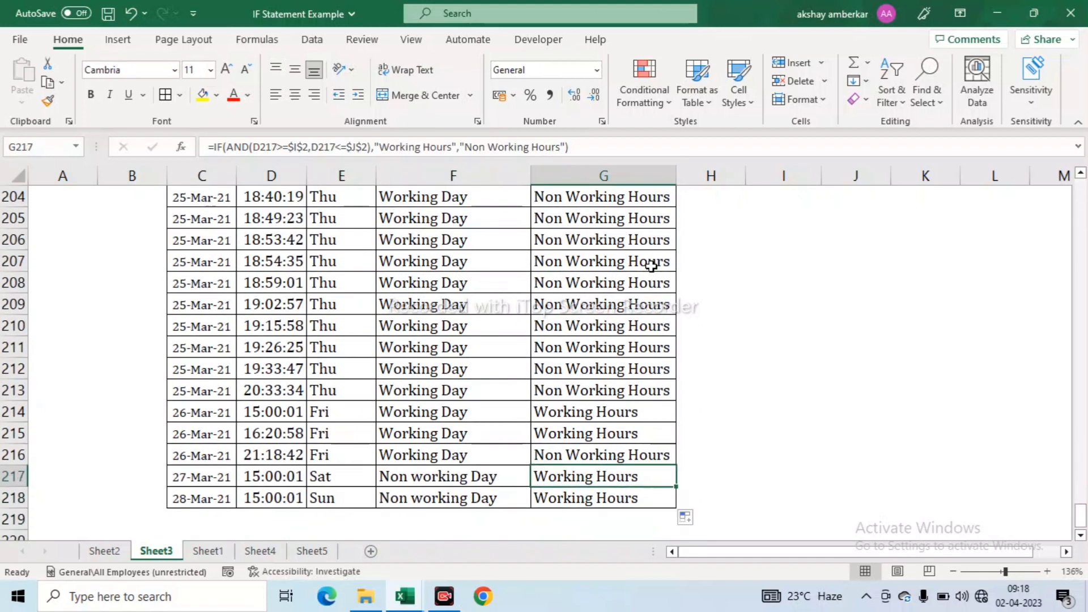
key("Left")
key("Left")
key("Left")
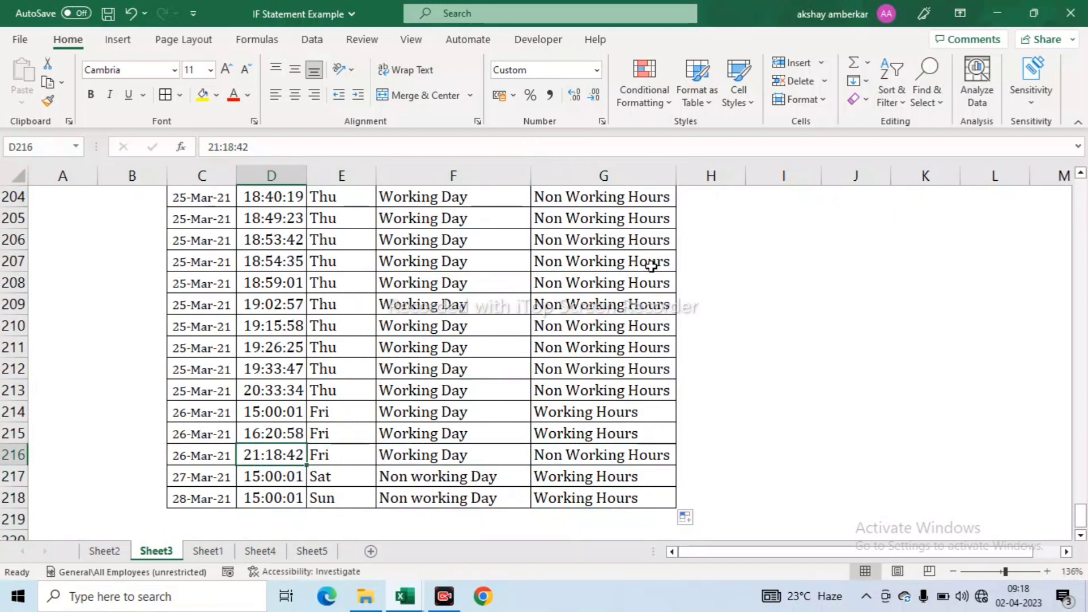
key("ctrl+Up")
key("Right")
key("Right")
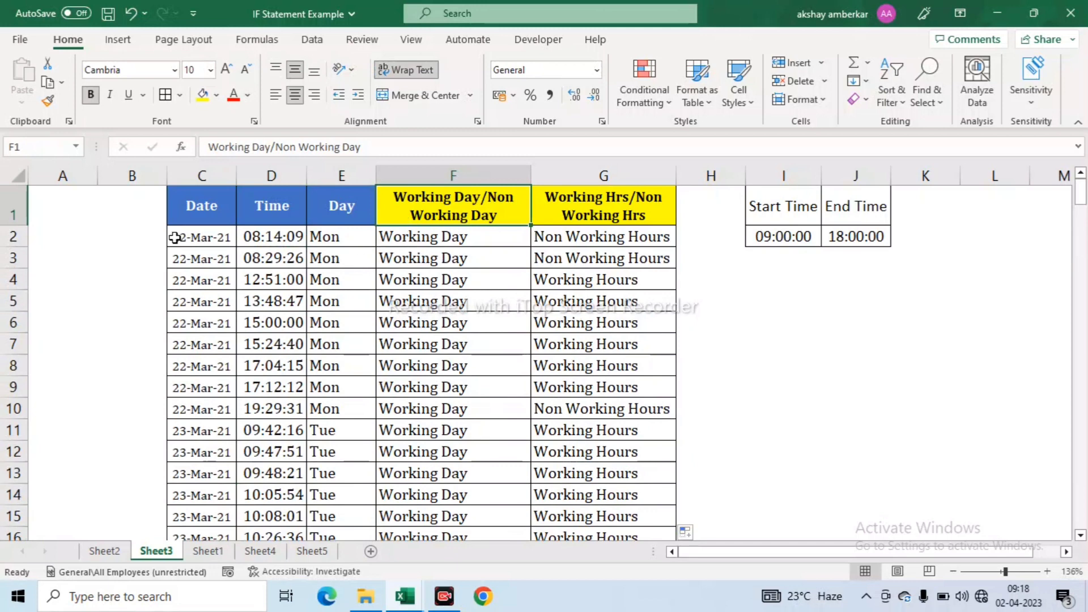
left_click(198, 208)
left_click(258, 209)
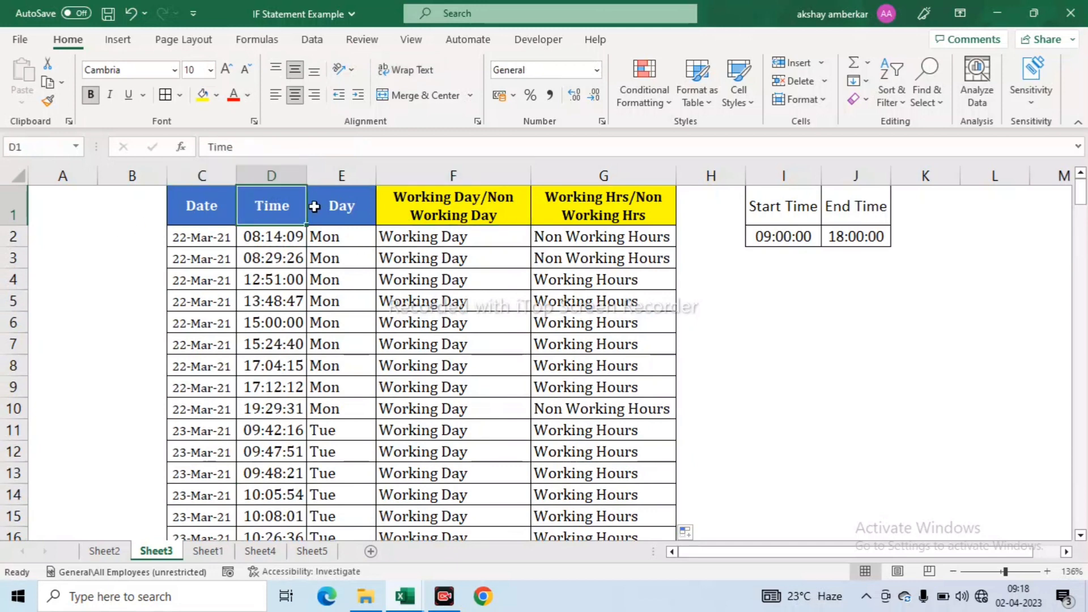
left_click(314, 206)
left_click_drag(200, 175, 290, 178)
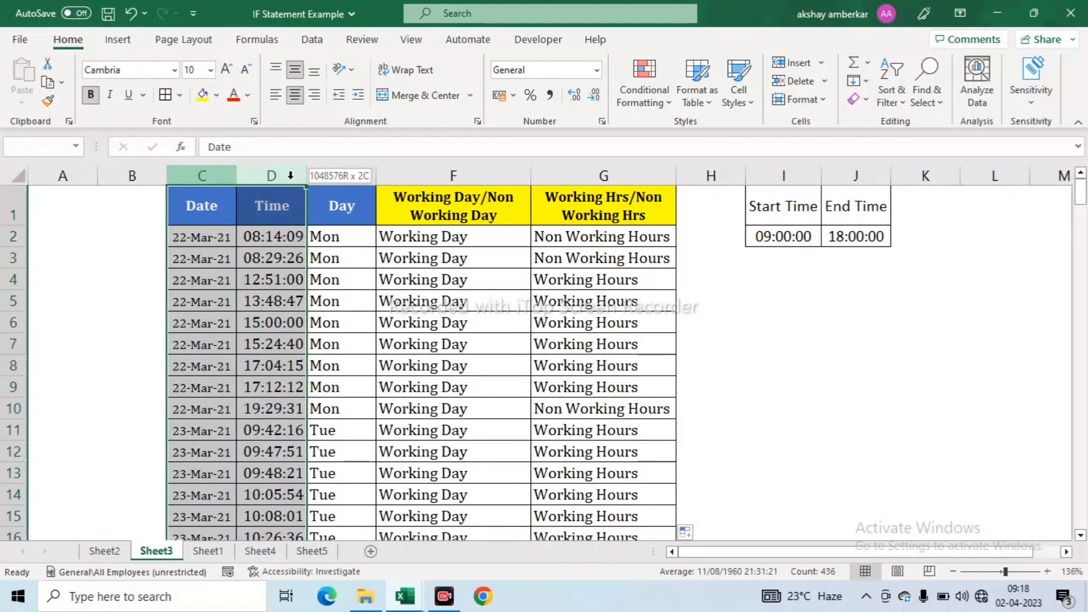
left_click(451, 232)
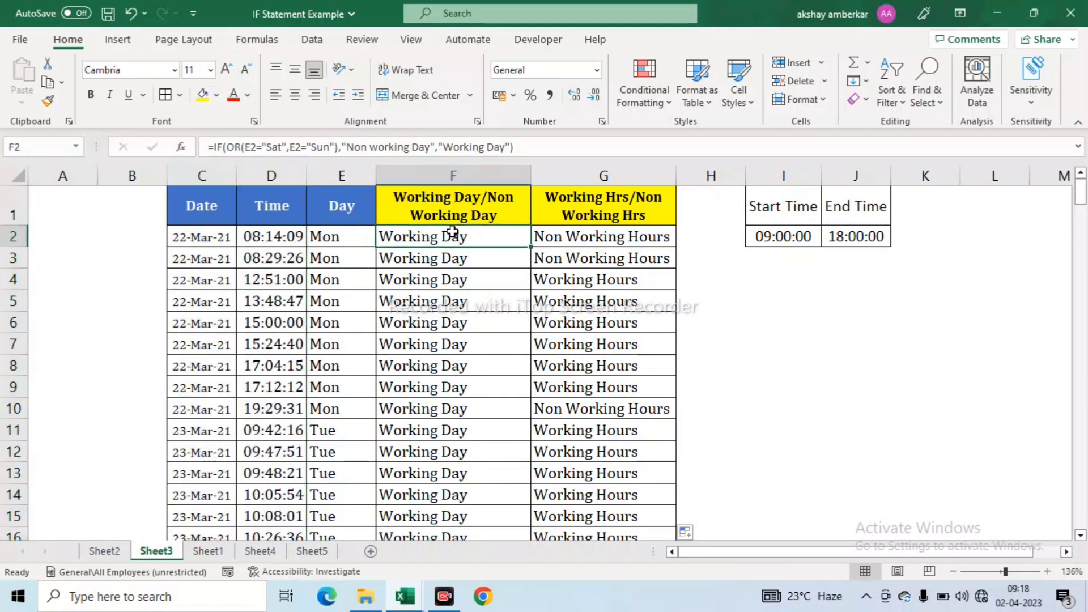
left_click(582, 239)
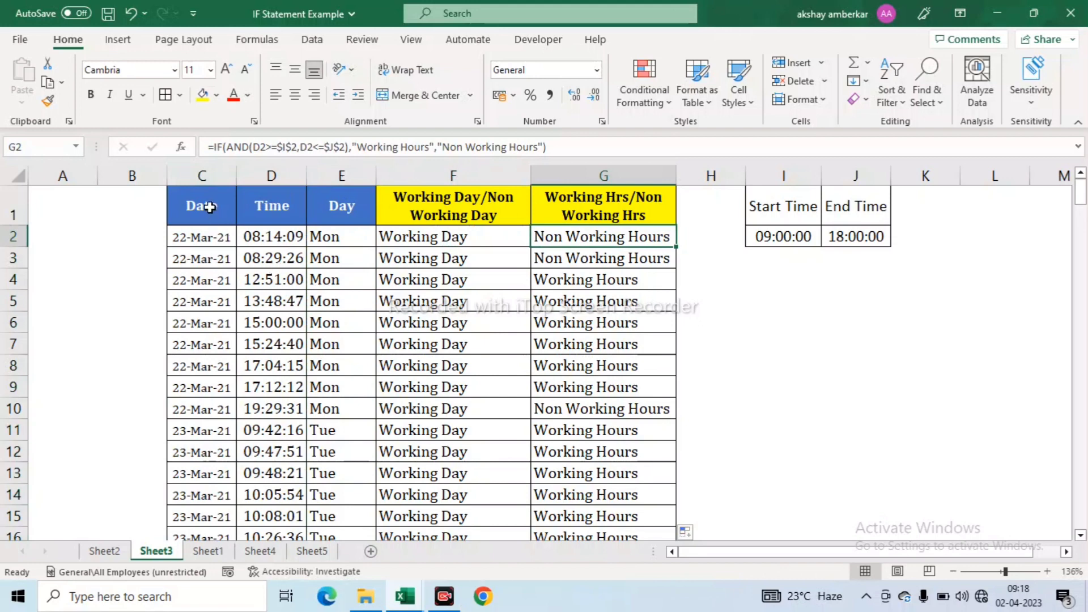
left_click_drag(433, 216, 621, 279)
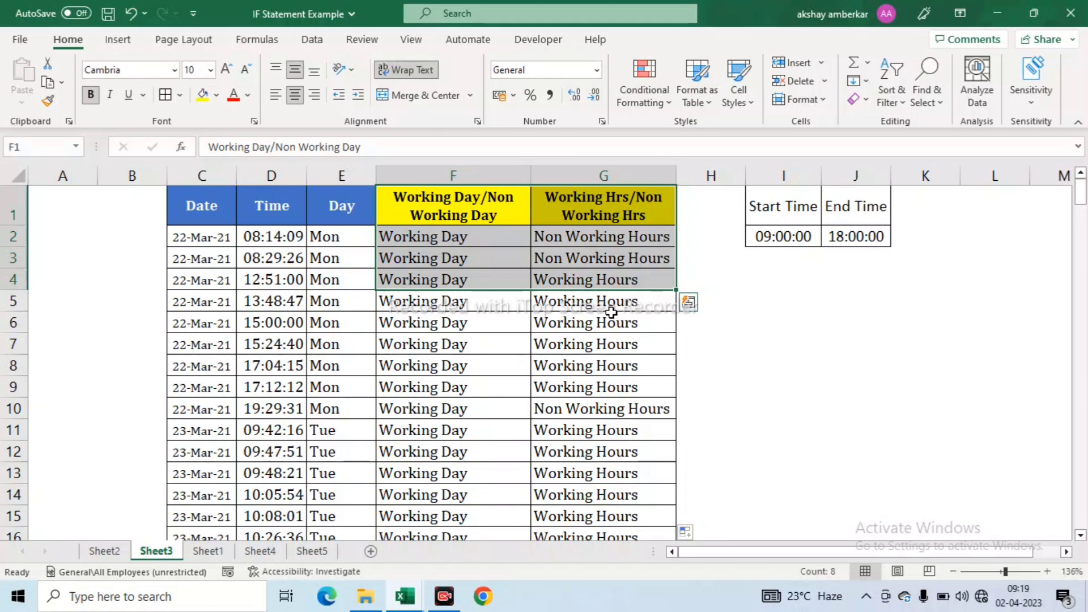
left_click(192, 194)
left_click(195, 557)
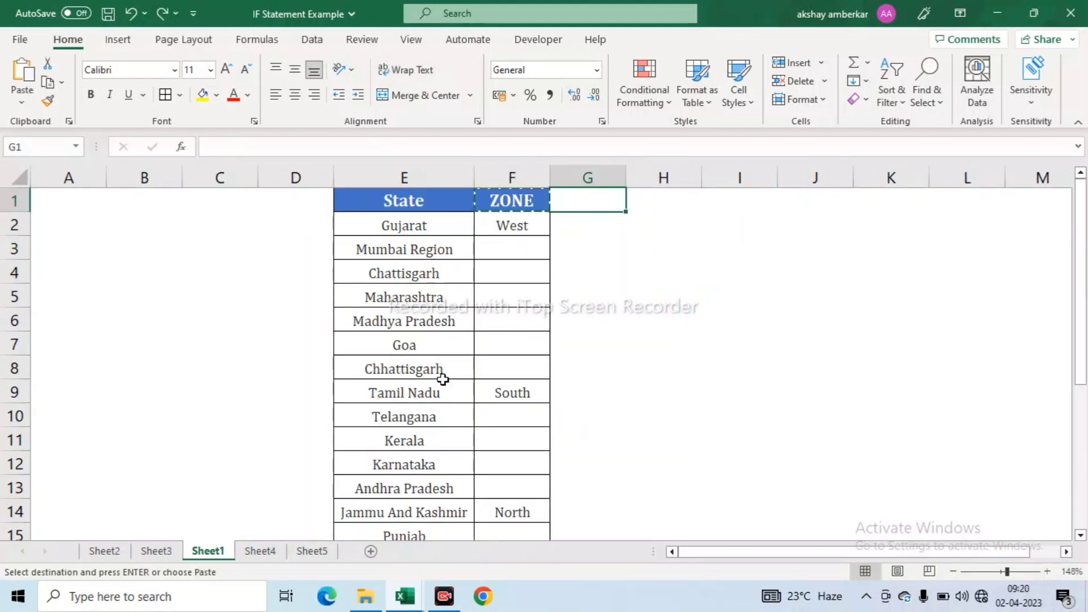
left_click(402, 202)
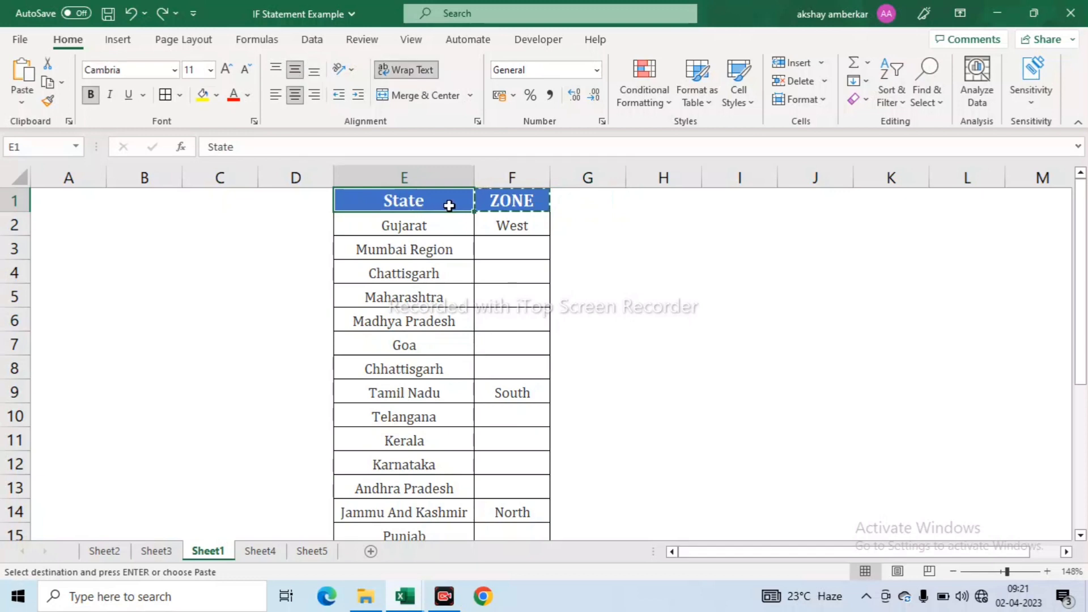
left_click_drag(428, 231, 436, 246)
left_click_drag(511, 202, 517, 283)
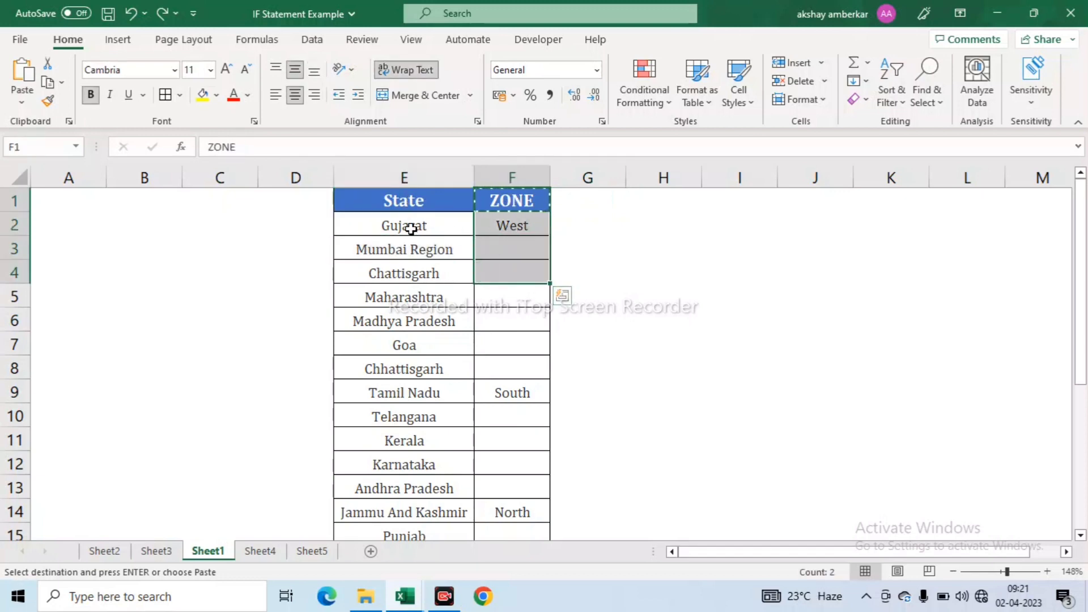
left_click(510, 228)
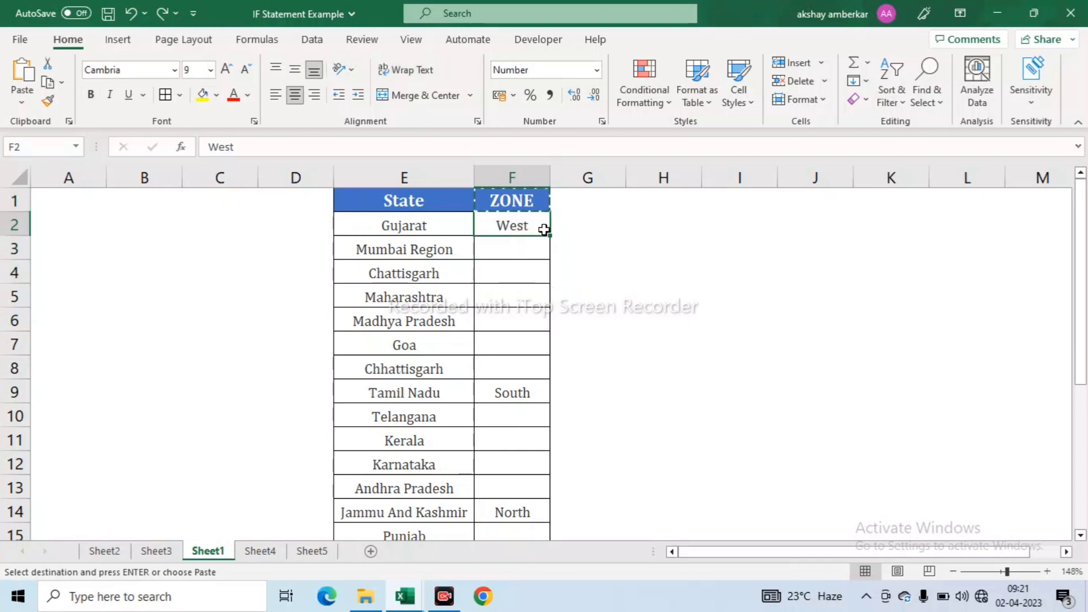
left_click_drag(520, 248, 517, 368)
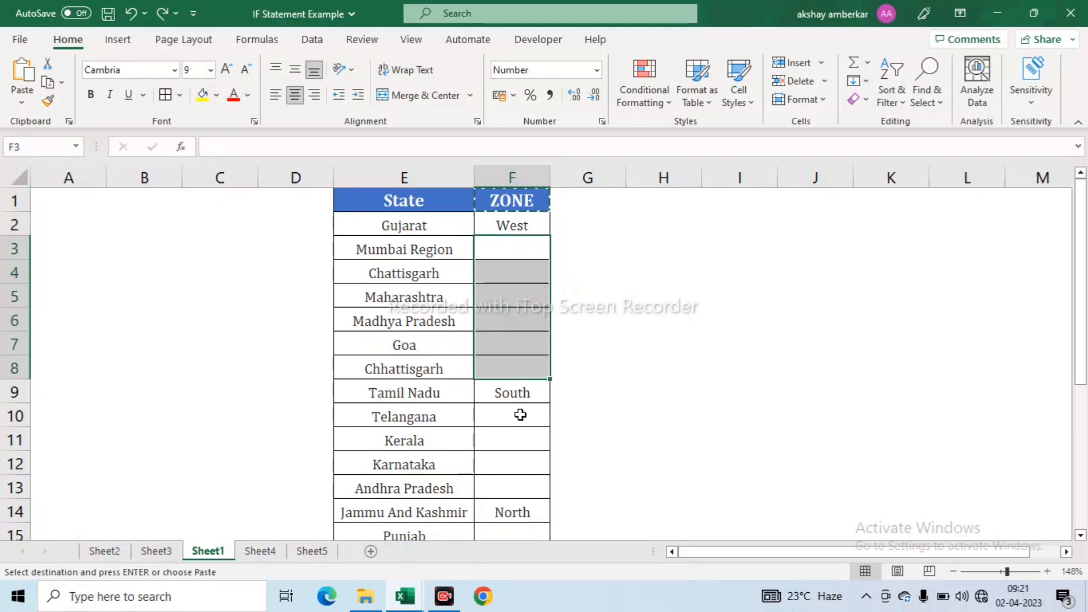
left_click_drag(520, 415, 515, 461)
left_click_drag(431, 224, 492, 345)
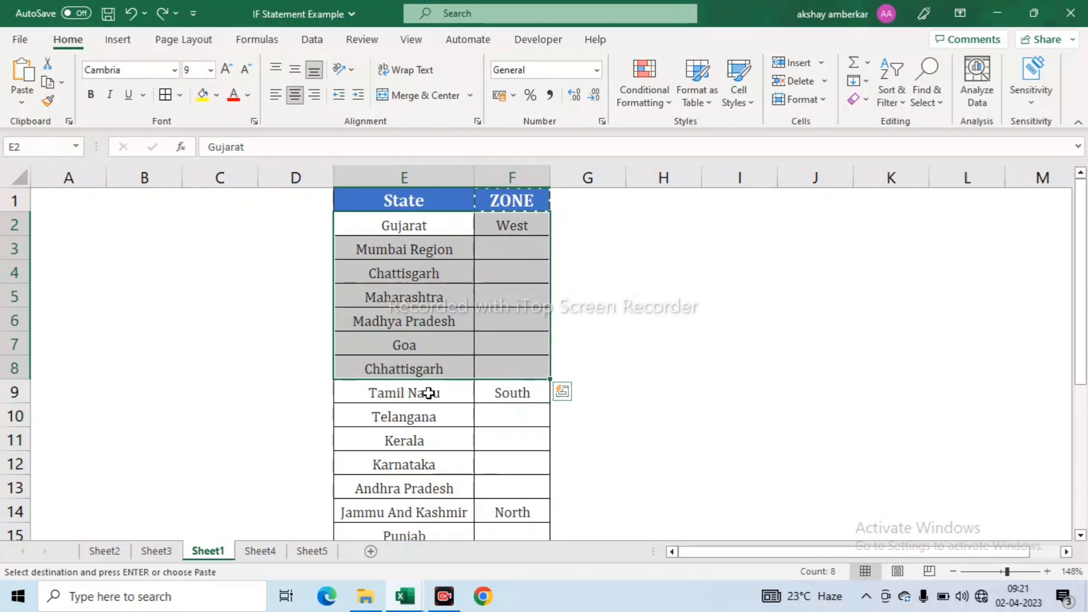
left_click_drag(428, 393, 490, 478)
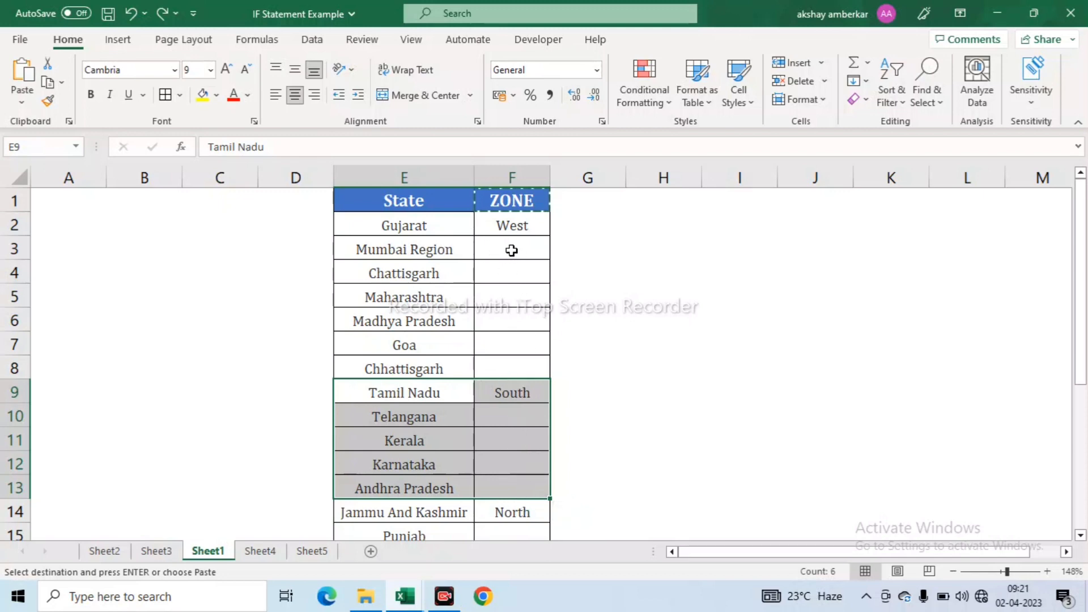
left_click_drag(510, 248, 503, 364)
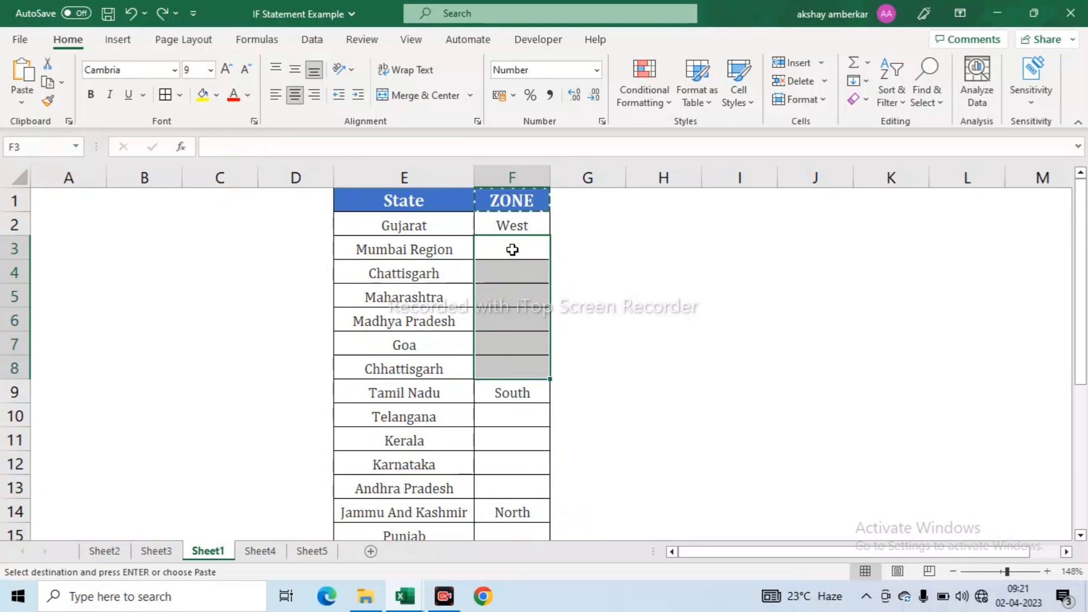
left_click_drag(501, 246, 517, 363)
left_click_drag(516, 234, 544, 359)
scroll(544, 357, "down", 2)
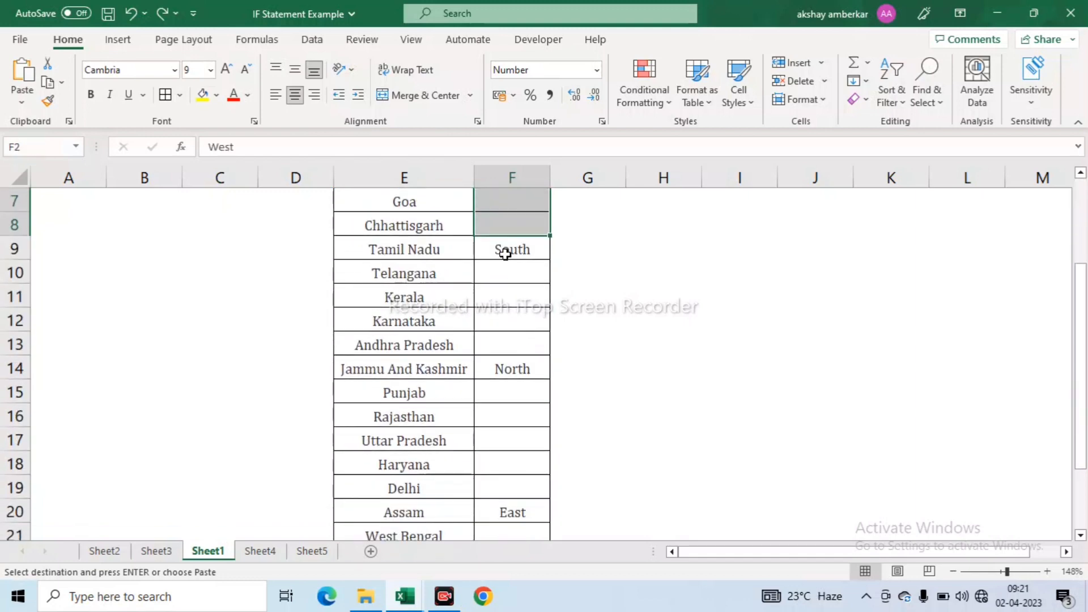
left_click_drag(505, 247, 514, 351)
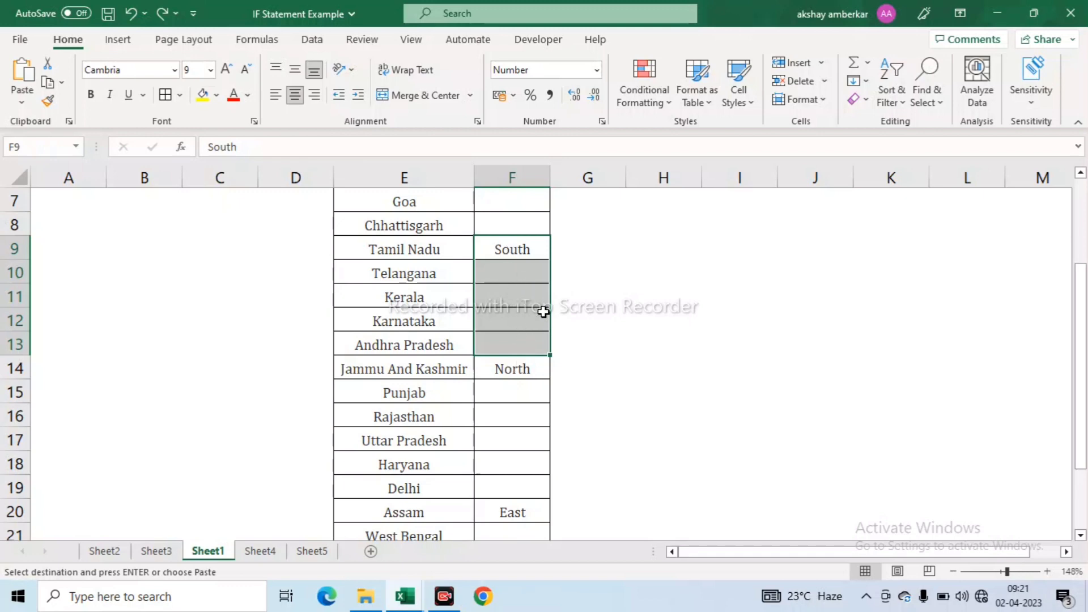
scroll(543, 312, "up", 2)
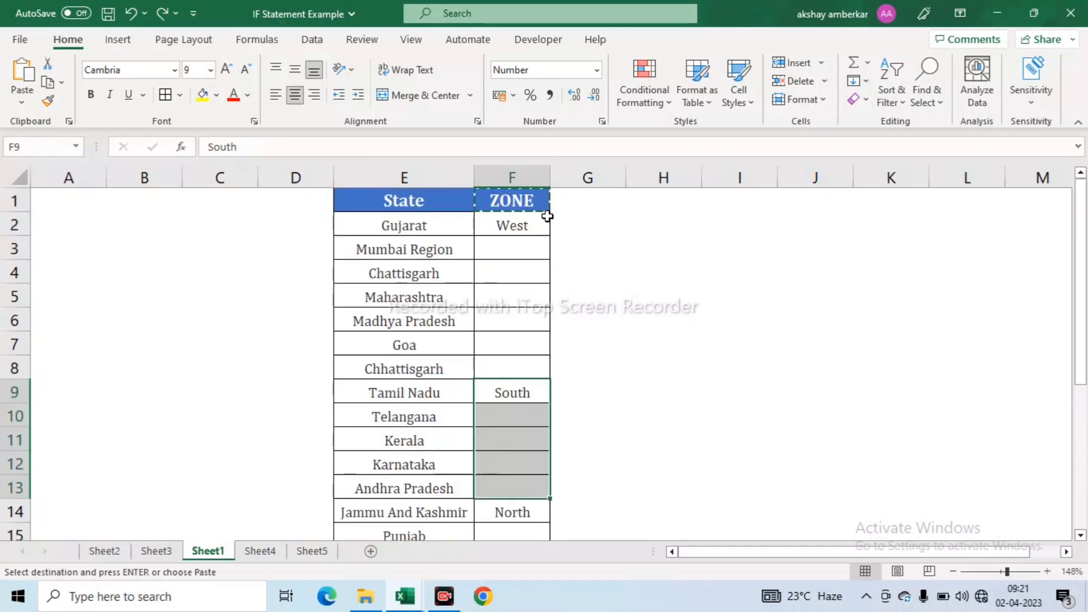
left_click(513, 197)
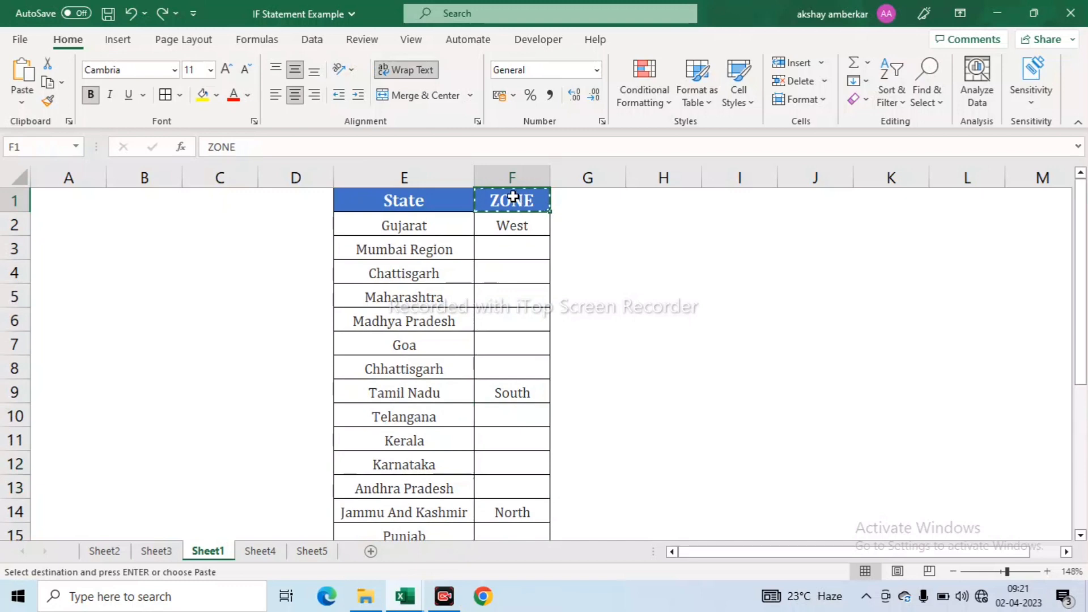
- Place the ZONE heading in G1 and enter =IF(F2="",G1,F2) in G2
key("Right")
key("Down")
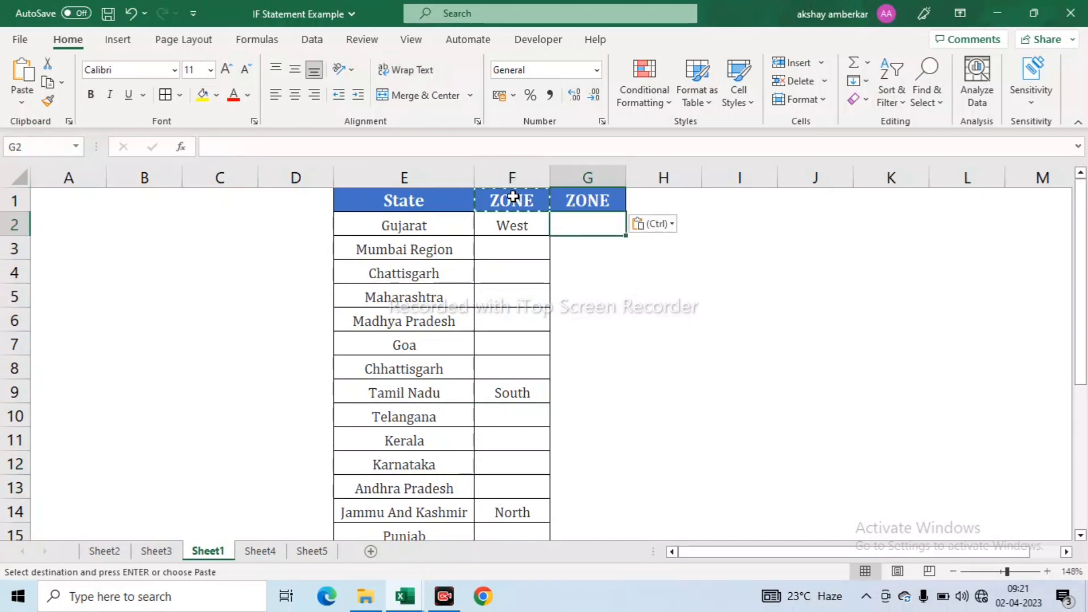
type("=if")
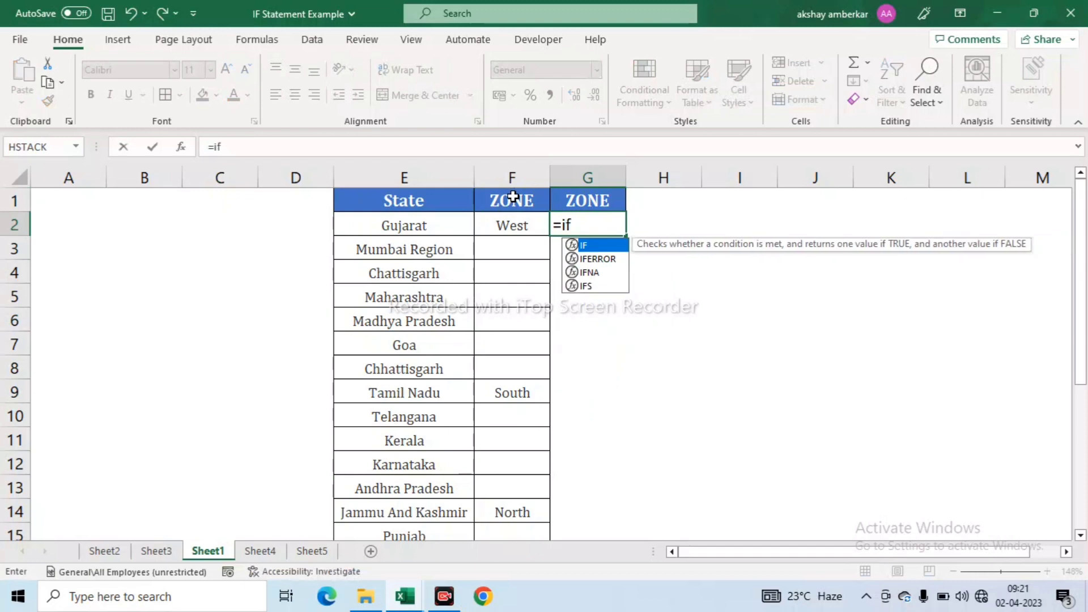
key("Tab")
key("Left")
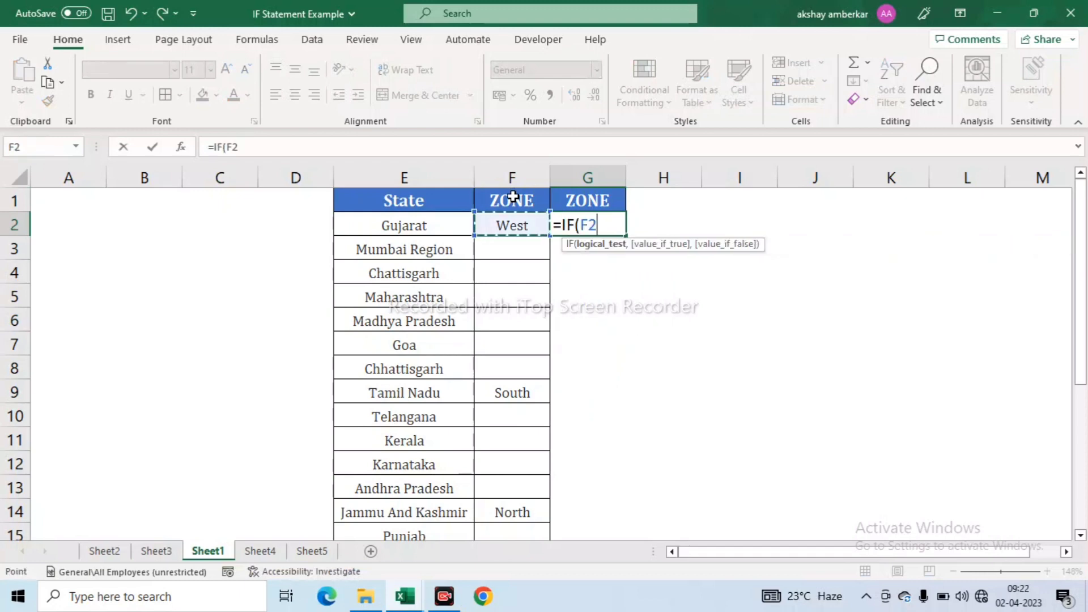
type("=\"\"")
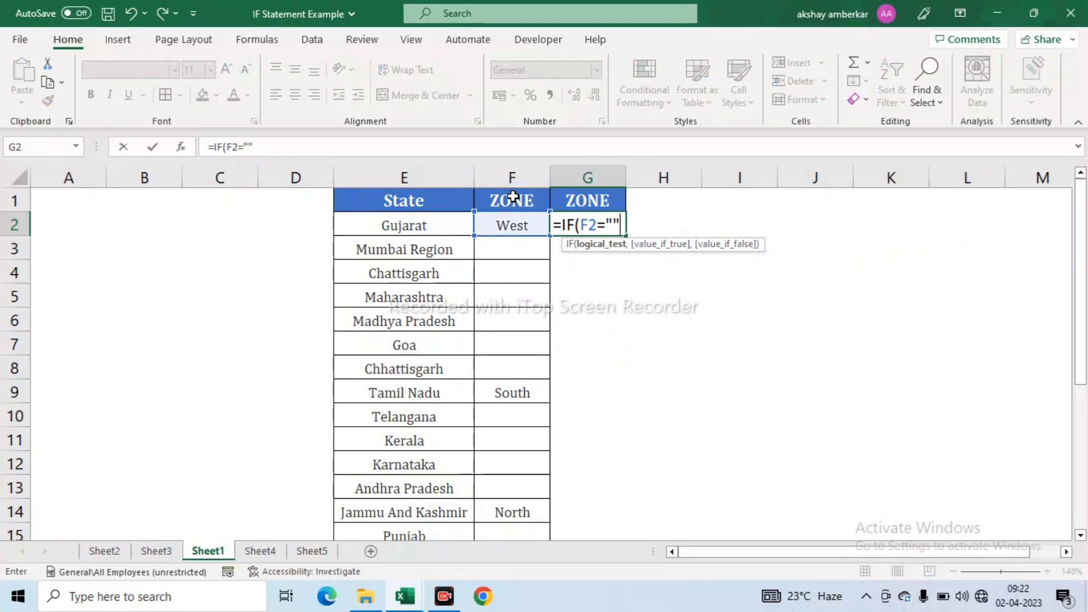
type(",")
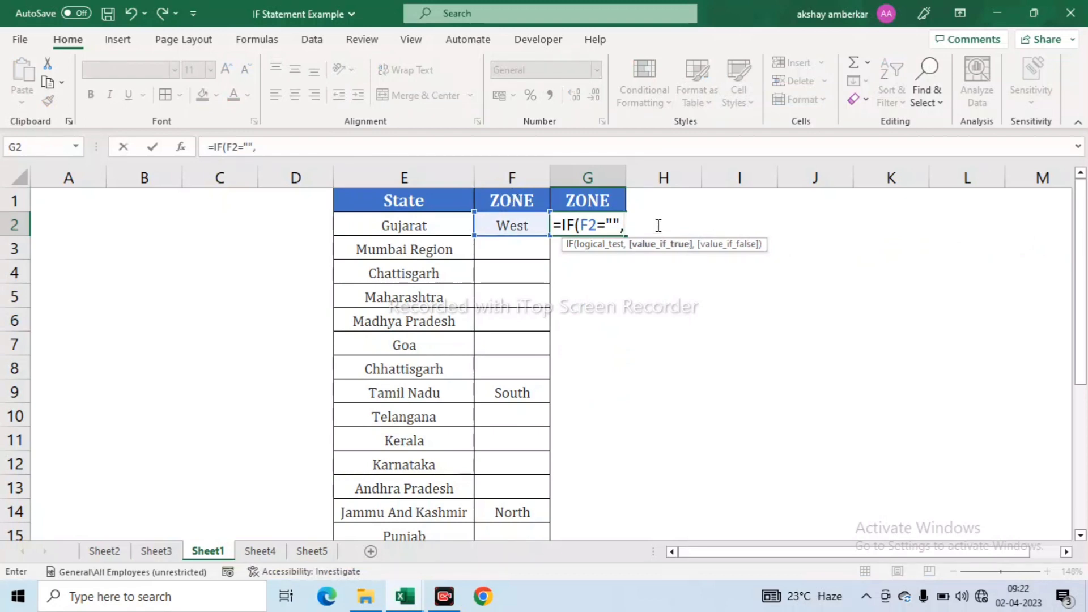
left_click(588, 201)
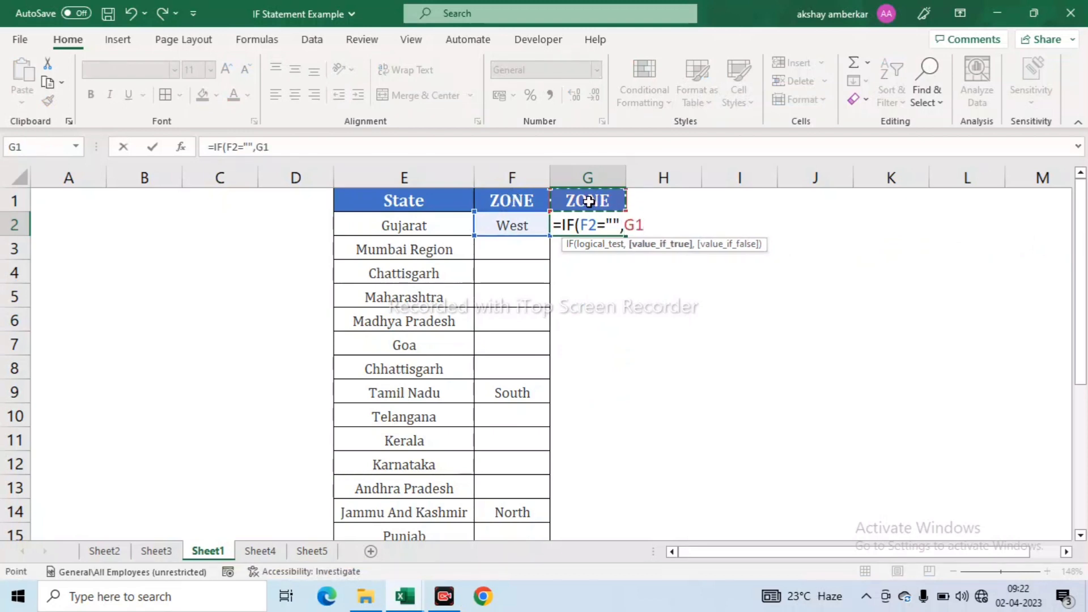
type(",")
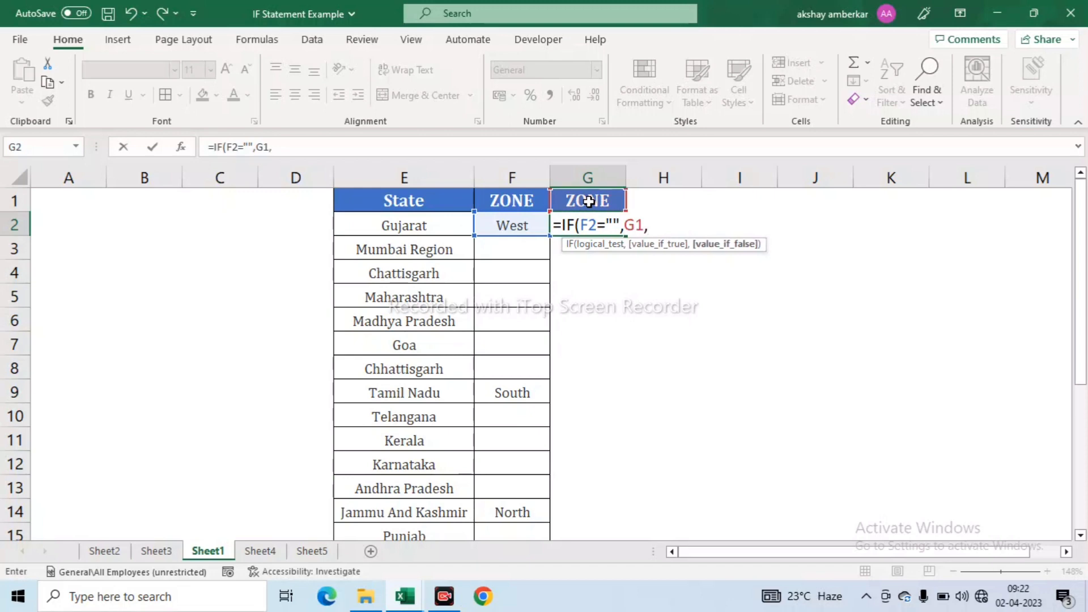
left_click(499, 226)
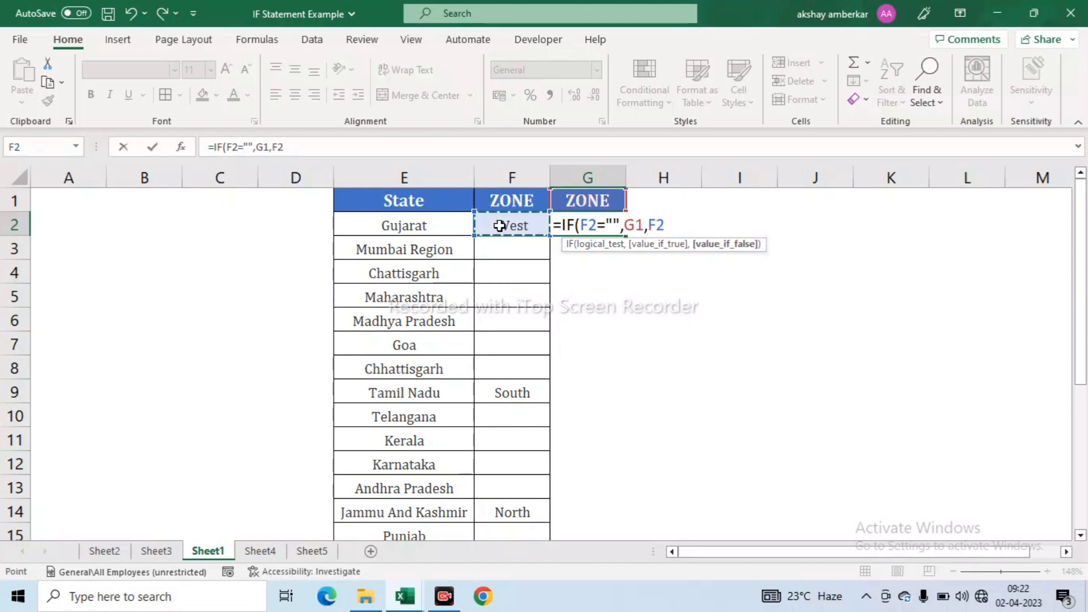
key("Return")
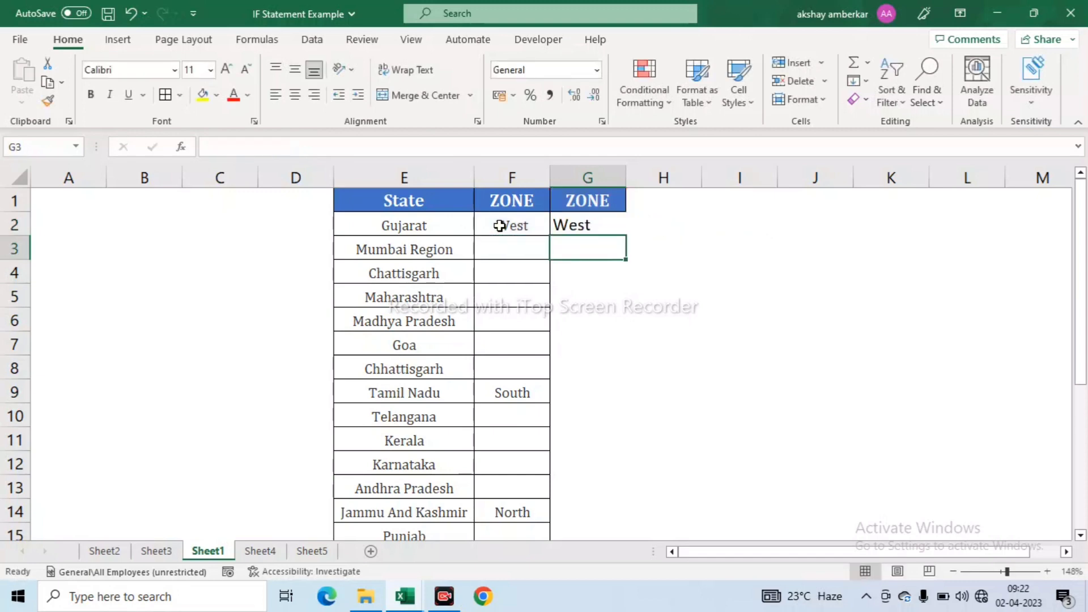
- Copy the G2 zone formula and paste it into G3:G8
key("Up")
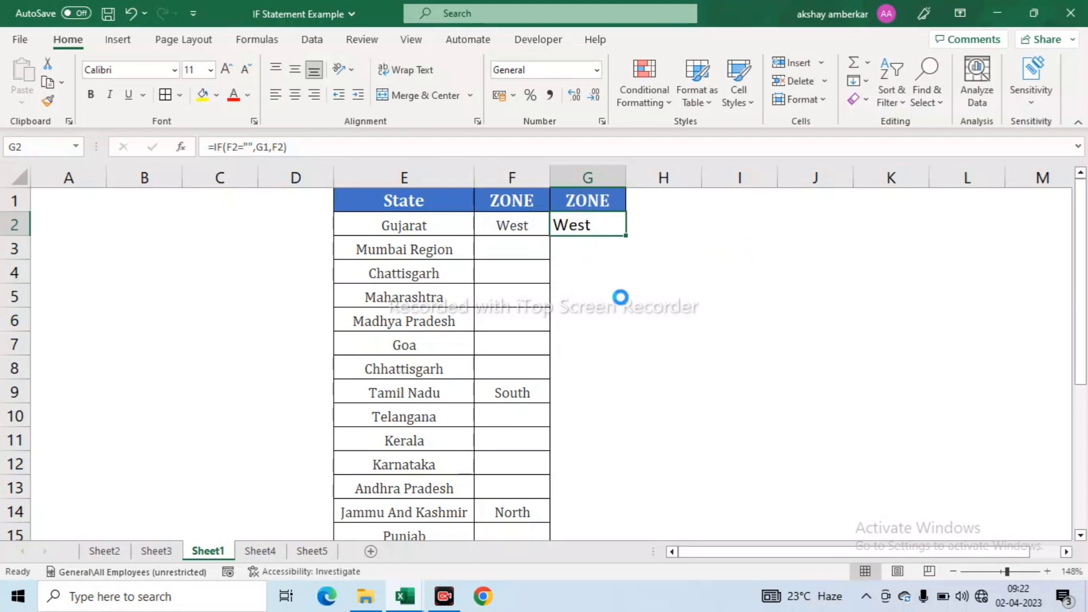
key("ctrl+c")
key("shift+Down")
key("shift+Down")
key("shift+Down")
key("shift+Down")
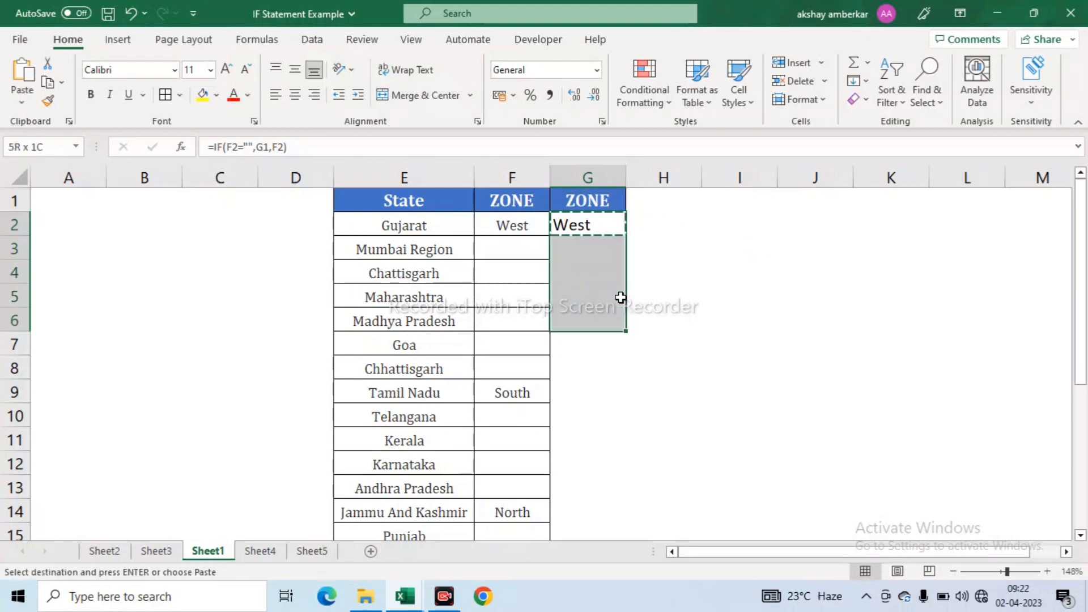
key("shift+Down")
key("shift+Down")
key("Return")
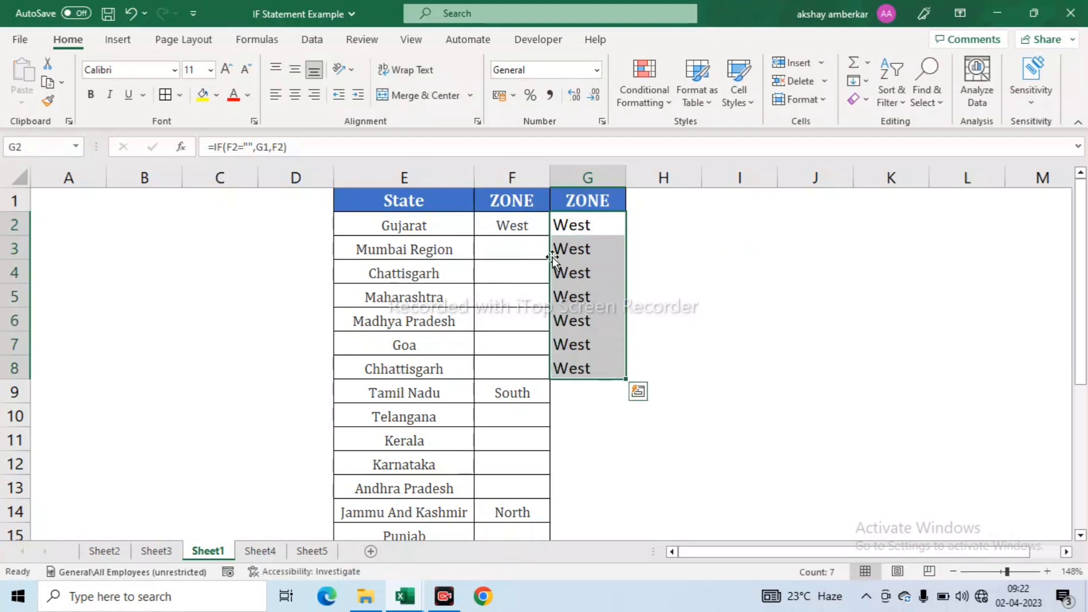
- Copy G2 again and paste it over G3:G25, down to the last state, Tripura
key("Up")
key("Down")
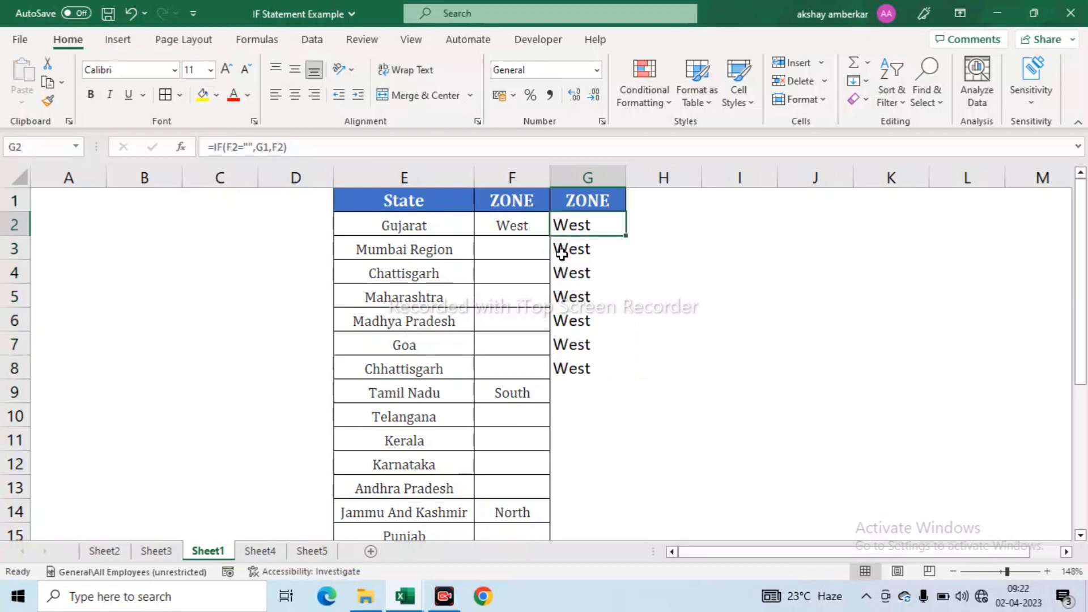
key("ctrl+c")
key("Left")
key("Left")
key("ctrl+Down")
key("Down")
key("Up")
key("Right")
key("Right")
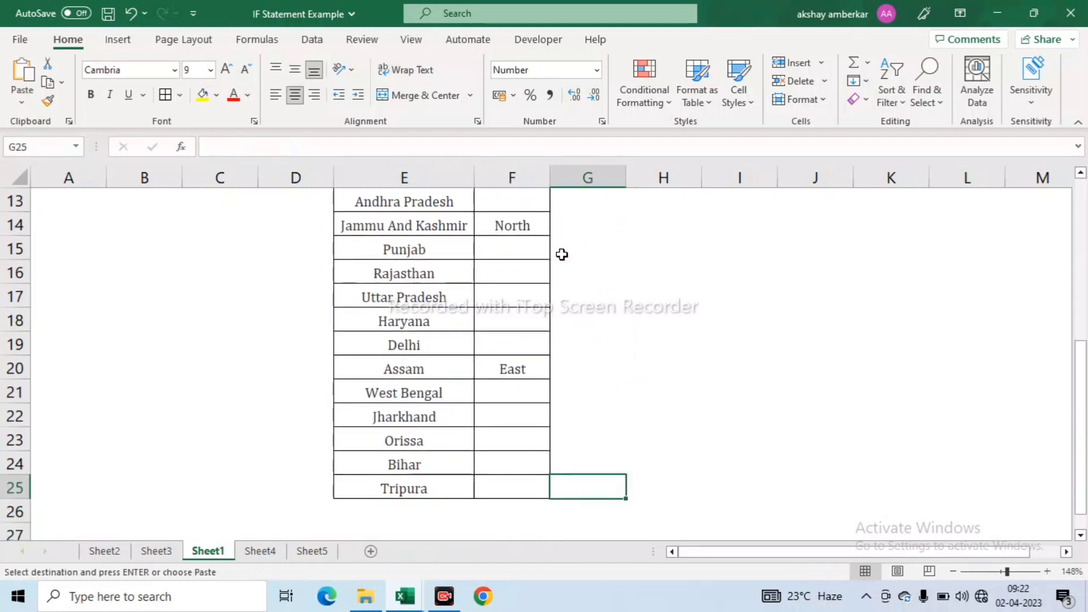
key("ctrl+shift+Up")
key("ctrl+shift+Up")
key("shift+Down")
key("shift+Down")
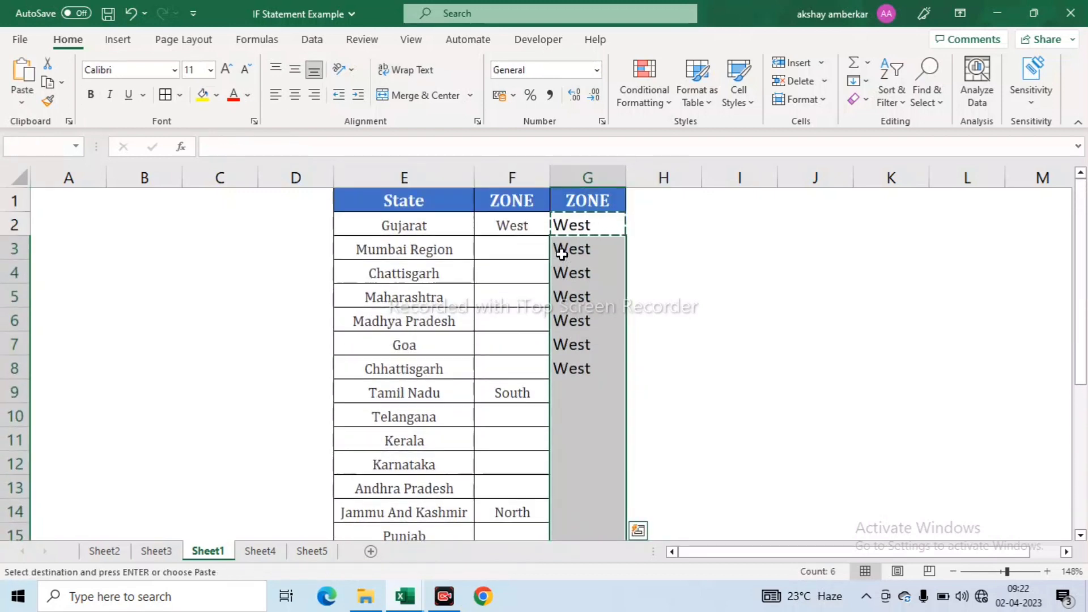
key("Return")
- Check the filled column against Tamil Nadu's South in F9 and open G10's formula
key("ctrl+Down")
key("ctrl+Up")
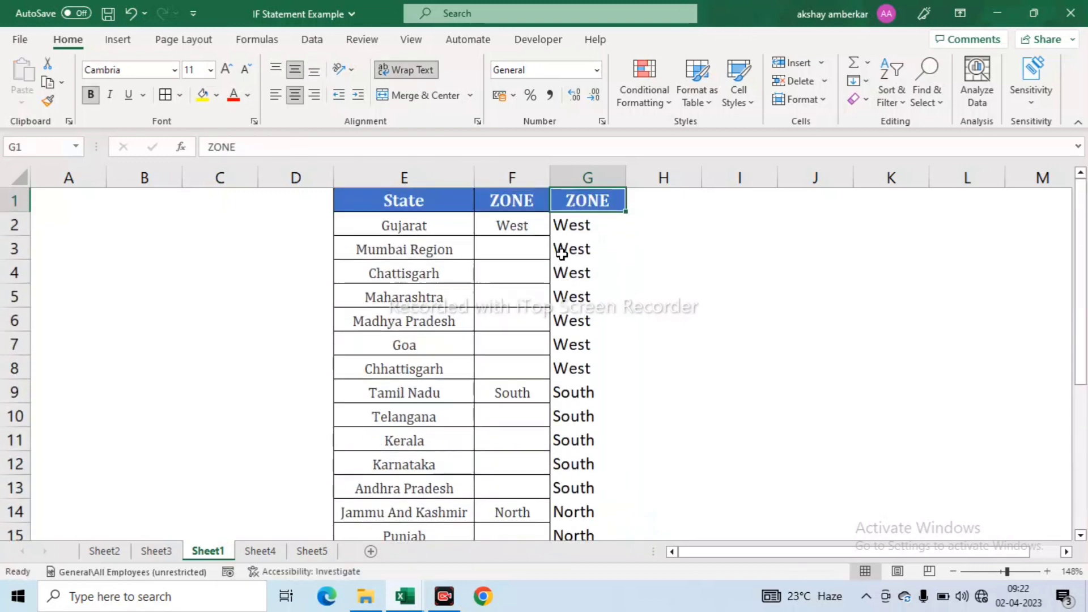
key("Down")
key("Down")
key("Down")
key("Down")
key("Down")
key("Down")
key("Down")
key("Down")
key("Left")
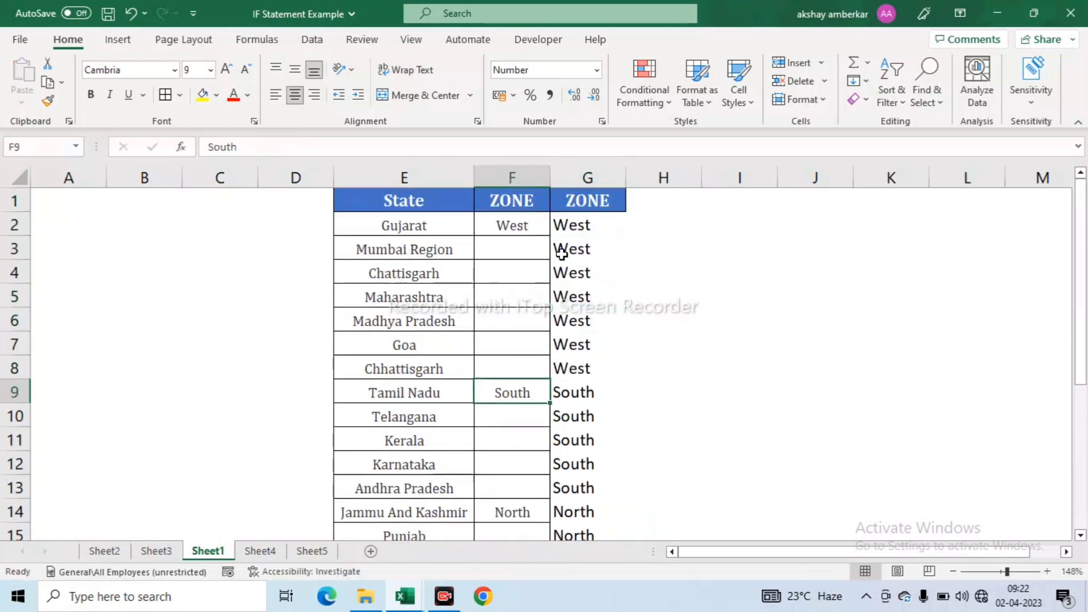
key("Right")
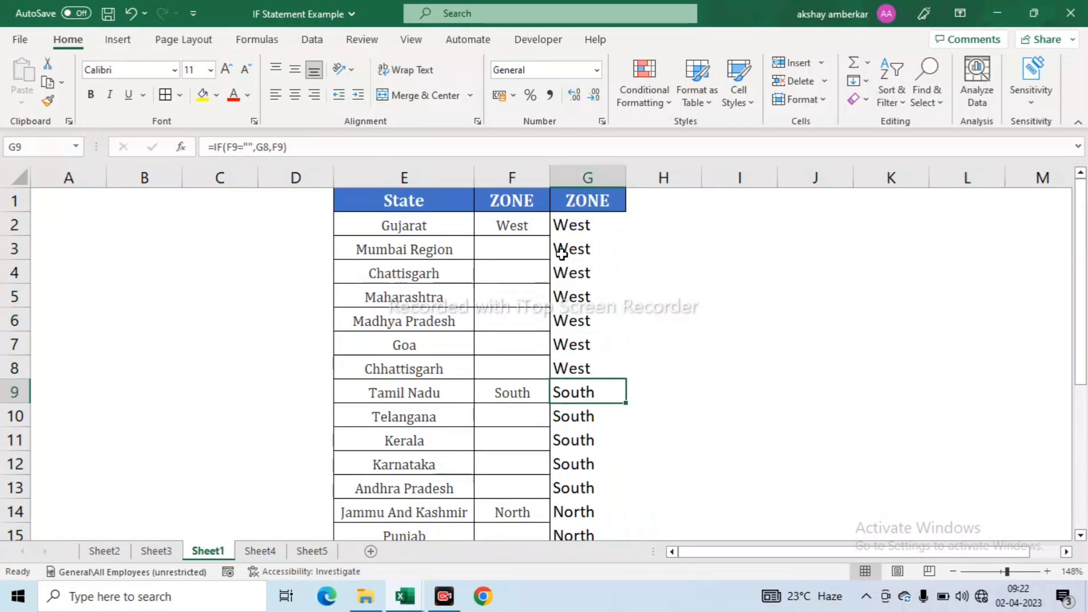
key("Down")
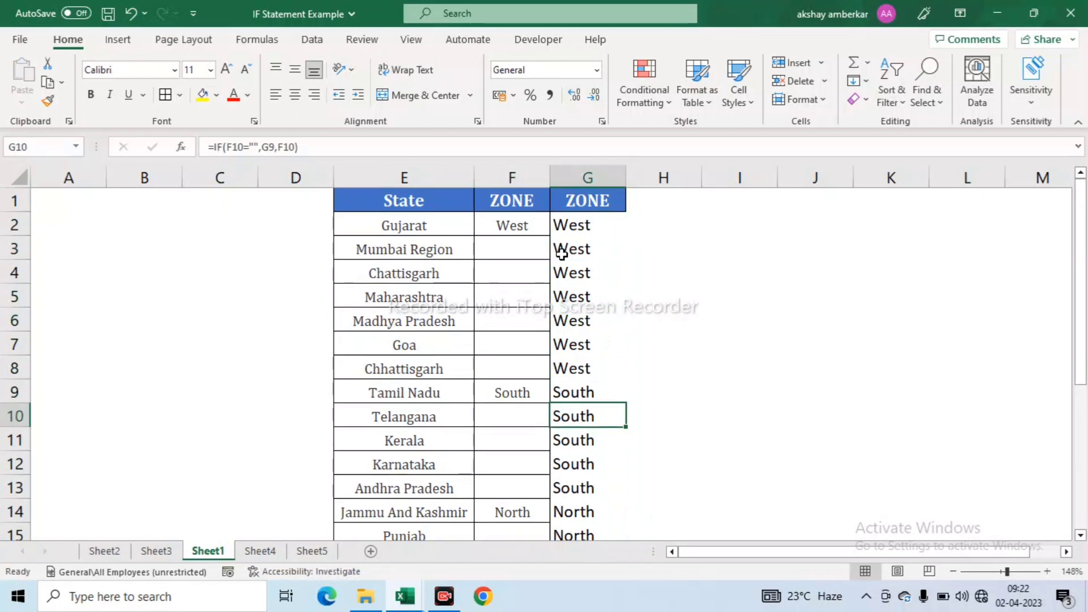
key("F2")
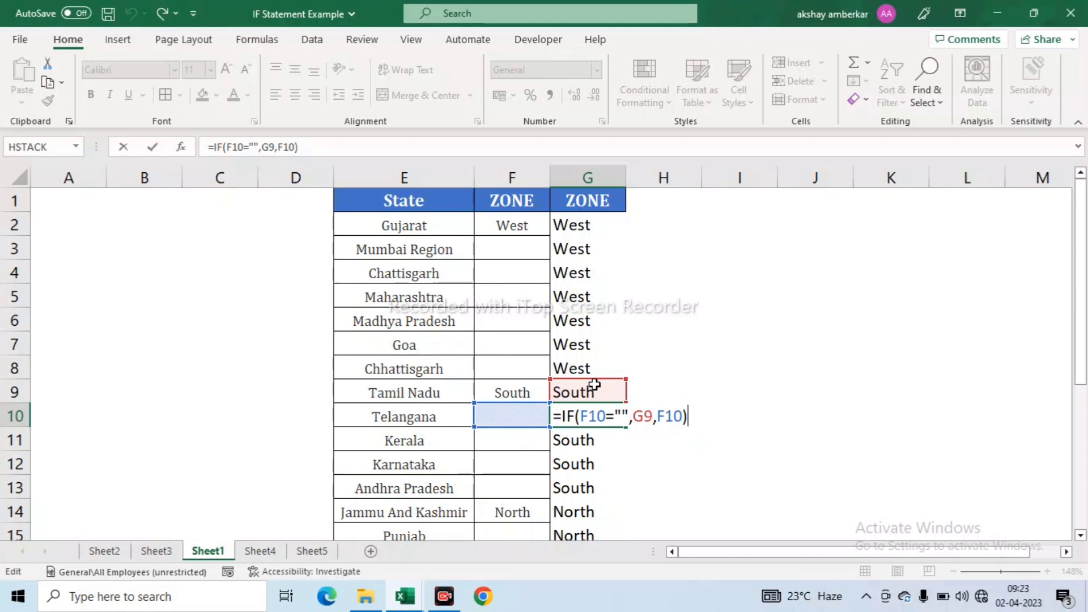
- Review G9's formula =IF(F9="",G8,F9) against F9's South value and confirm it
key("ctrl+Return")
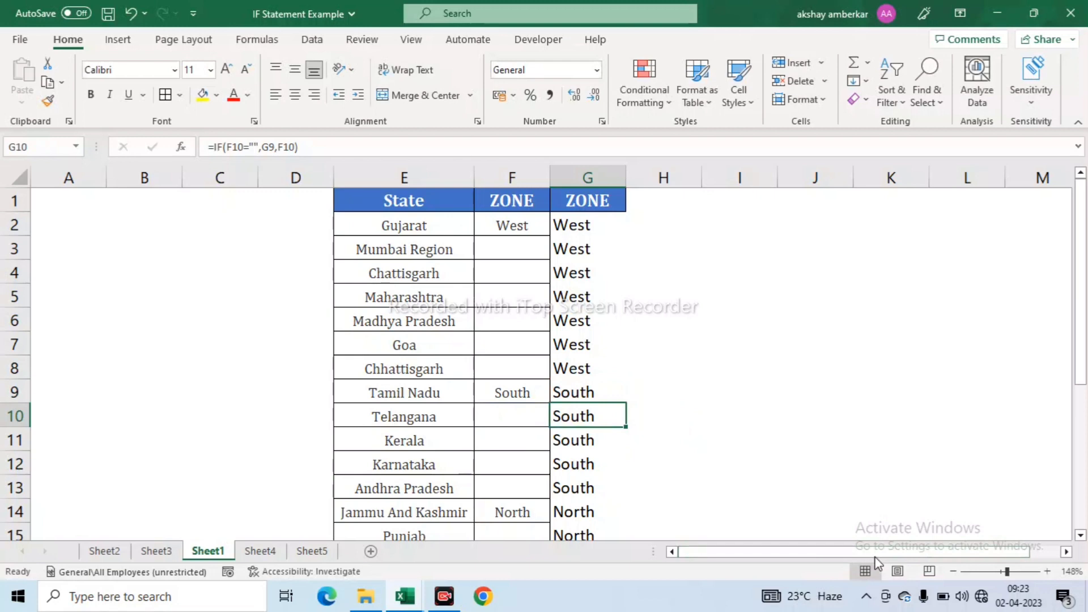
left_click(573, 395)
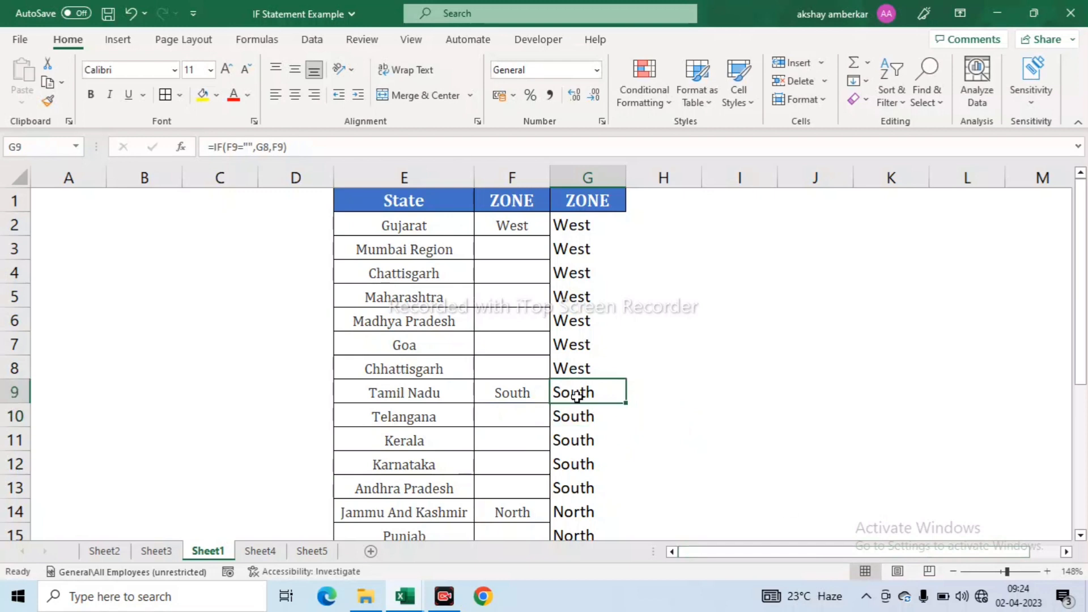
left_click(514, 395)
left_click(571, 392)
key("F2")
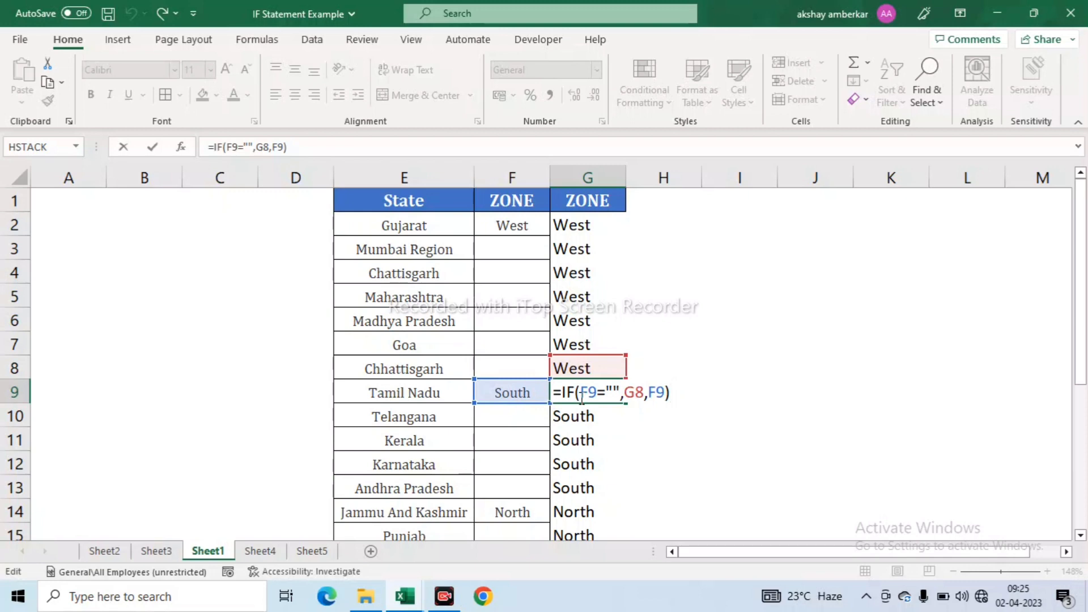
key("ctrl+Return")
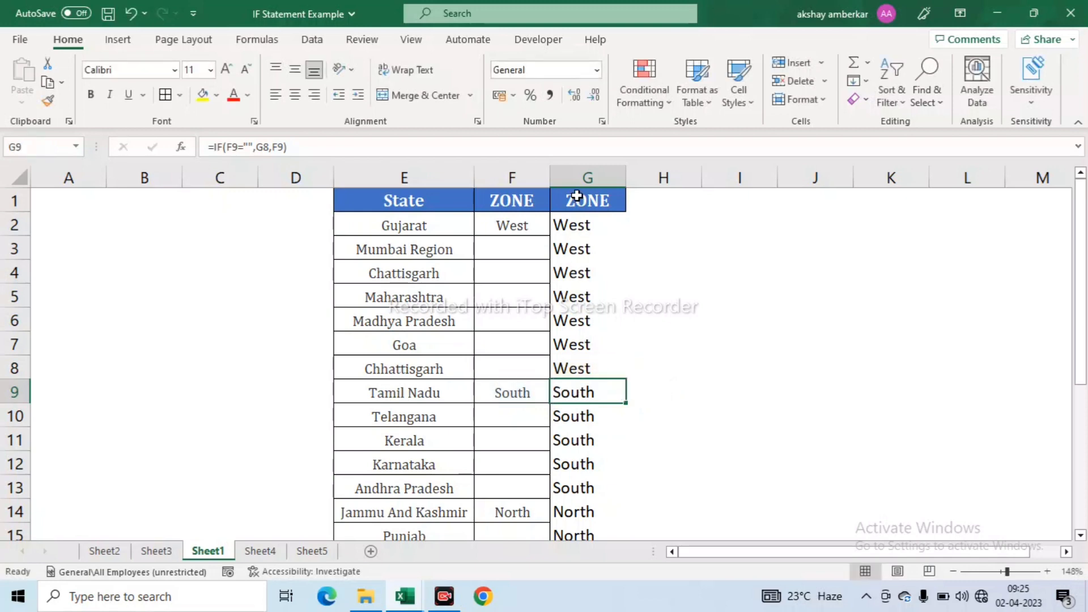
- Inspect the State and ZONE table and the zone formulas in G10 and G2
left_click_drag(573, 199, 574, 373)
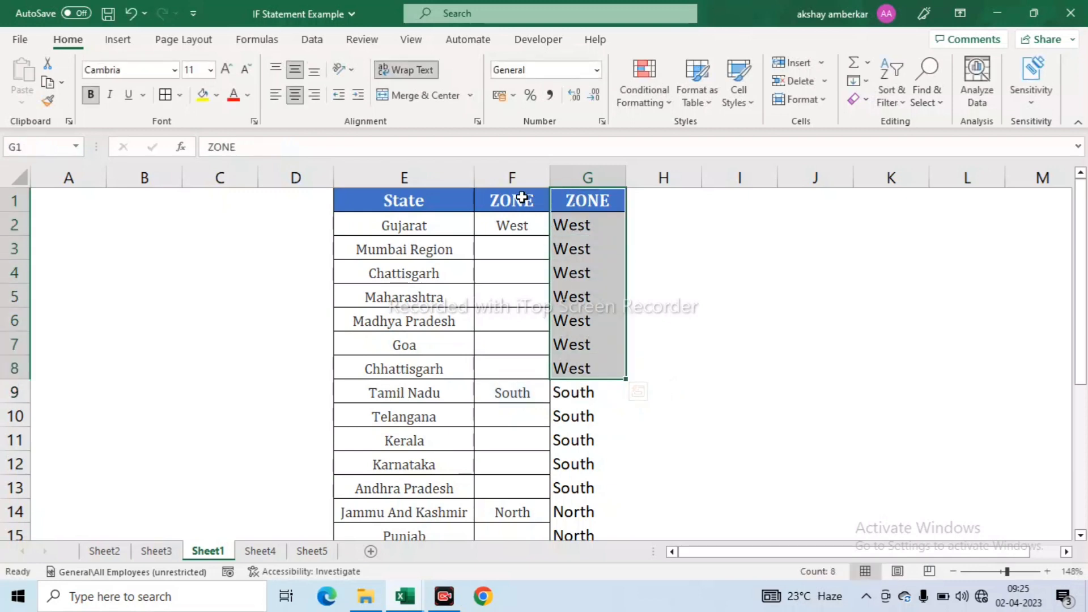
left_click(416, 202)
left_click_drag(416, 202, 600, 340)
left_click(590, 412)
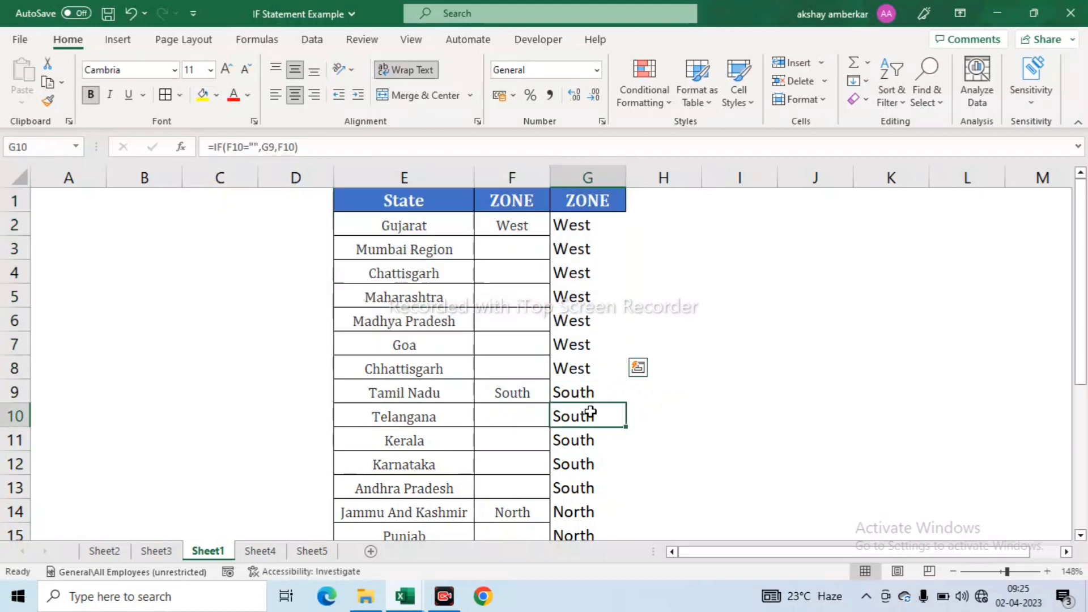
left_click(563, 226)
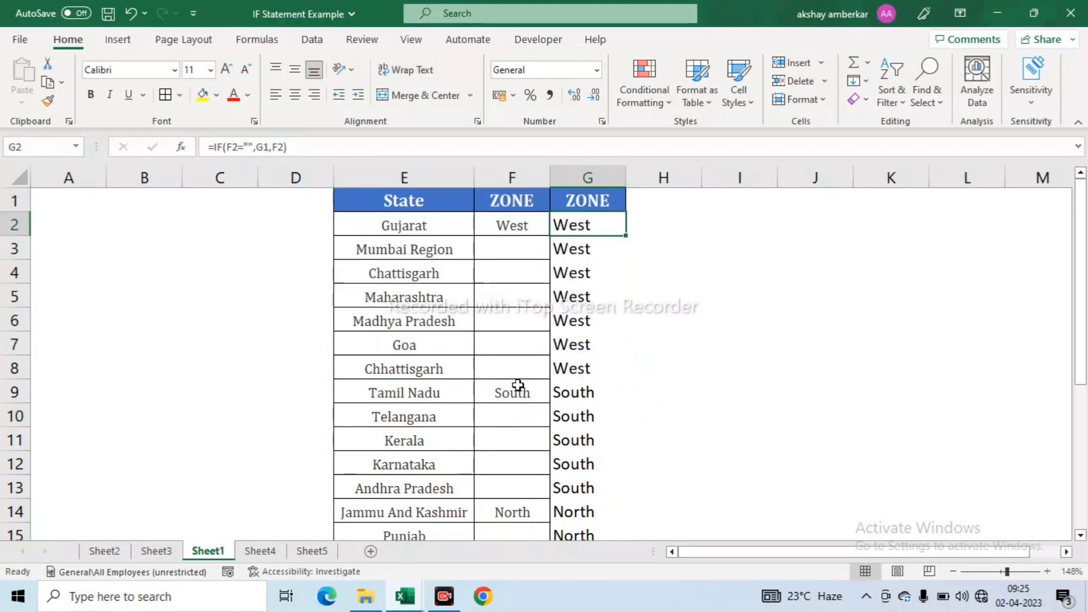
- Switch to Sheet4 and review the Qty, Cost and quantity tier price tables
left_click(260, 551)
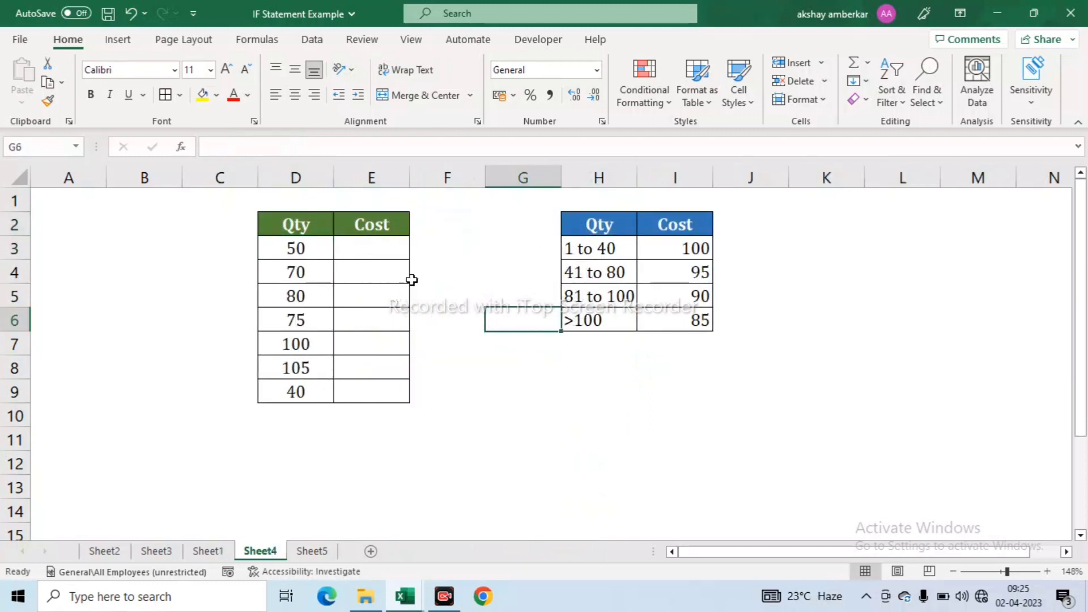
left_click_drag(303, 229, 371, 374)
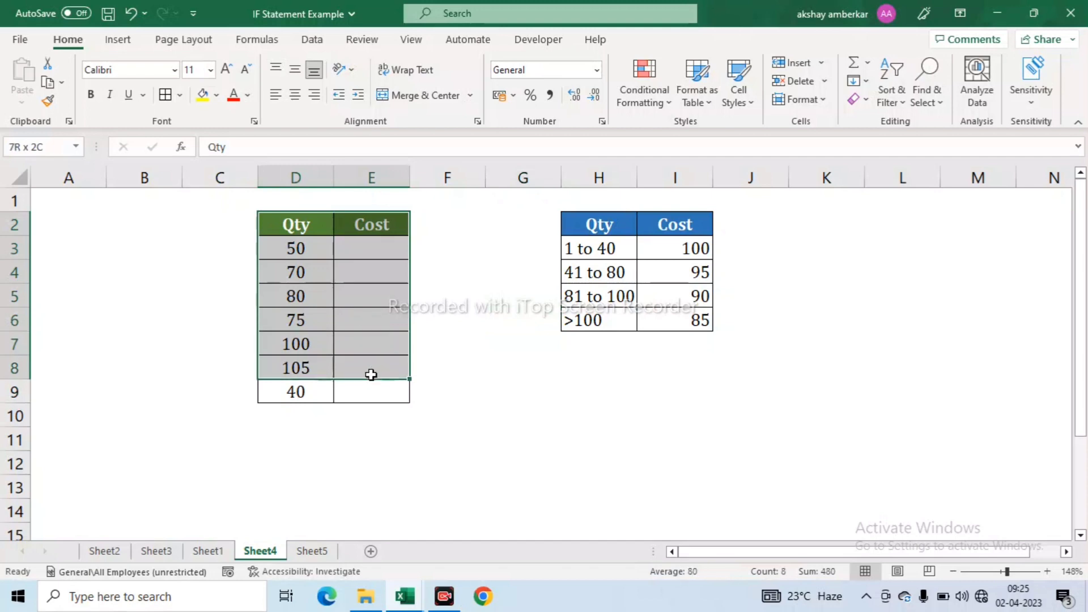
left_click_drag(306, 222, 306, 381)
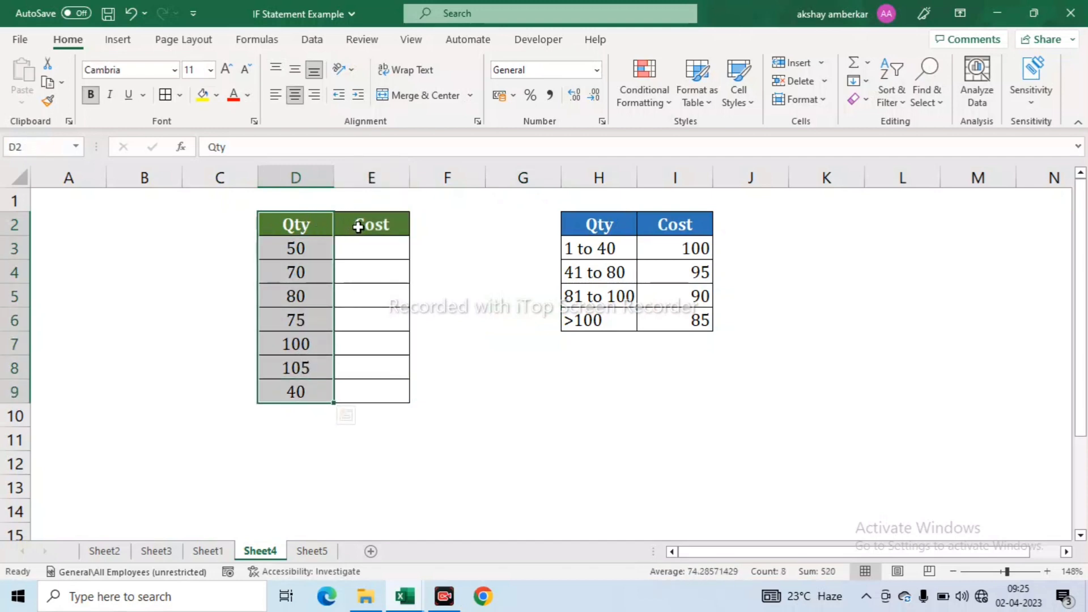
left_click_drag(357, 224, 364, 379)
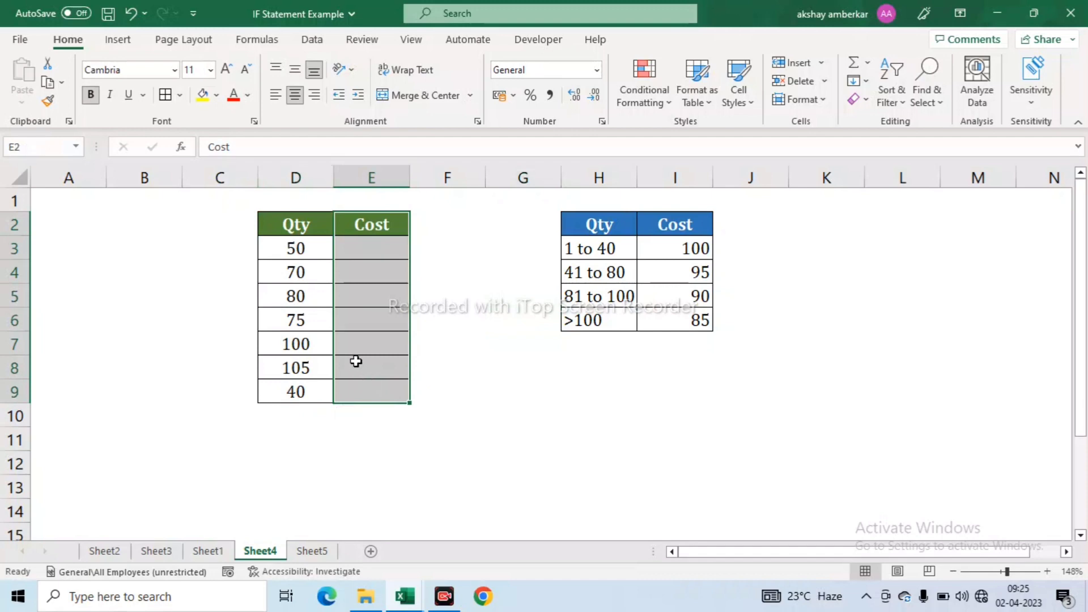
left_click_drag(600, 230, 677, 318)
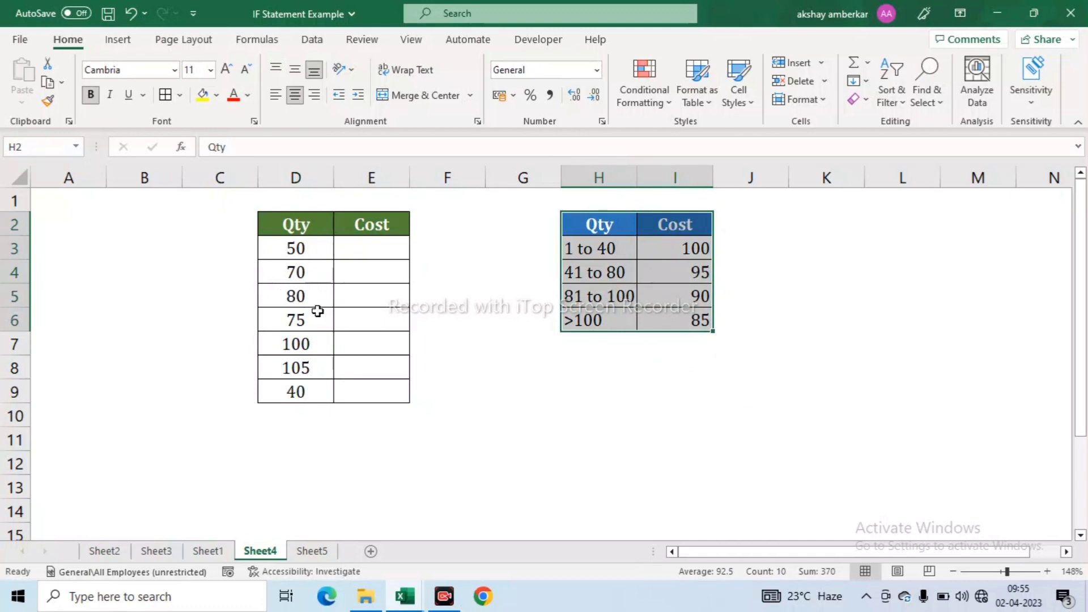
- In E3, begin the cost formula =IF(D3>100,85,IF(D3>=81,90
left_click(362, 245)
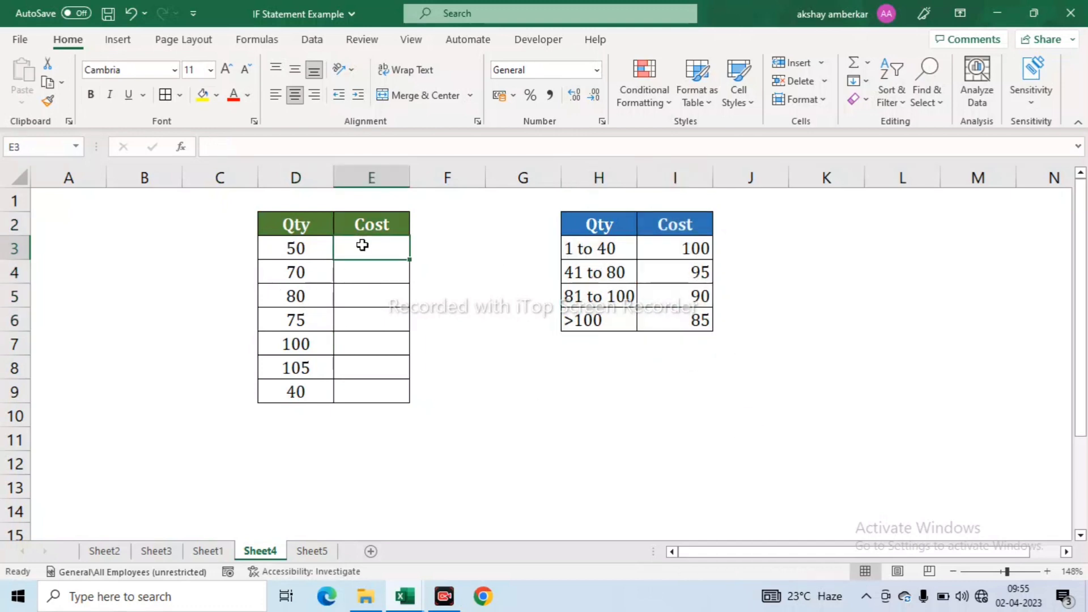
type("=")
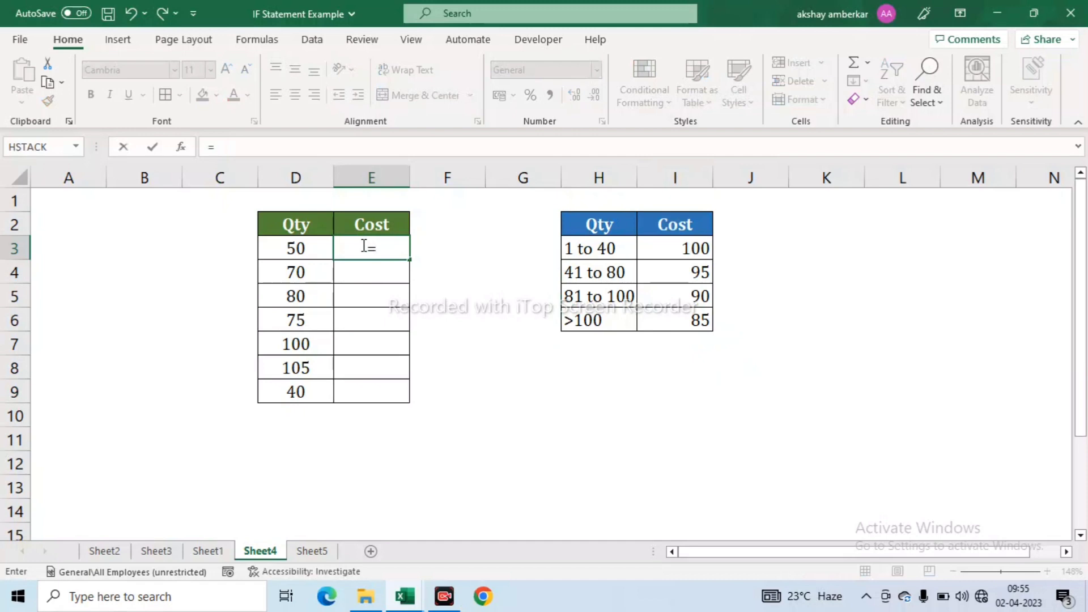
type("if")
key("Tab")
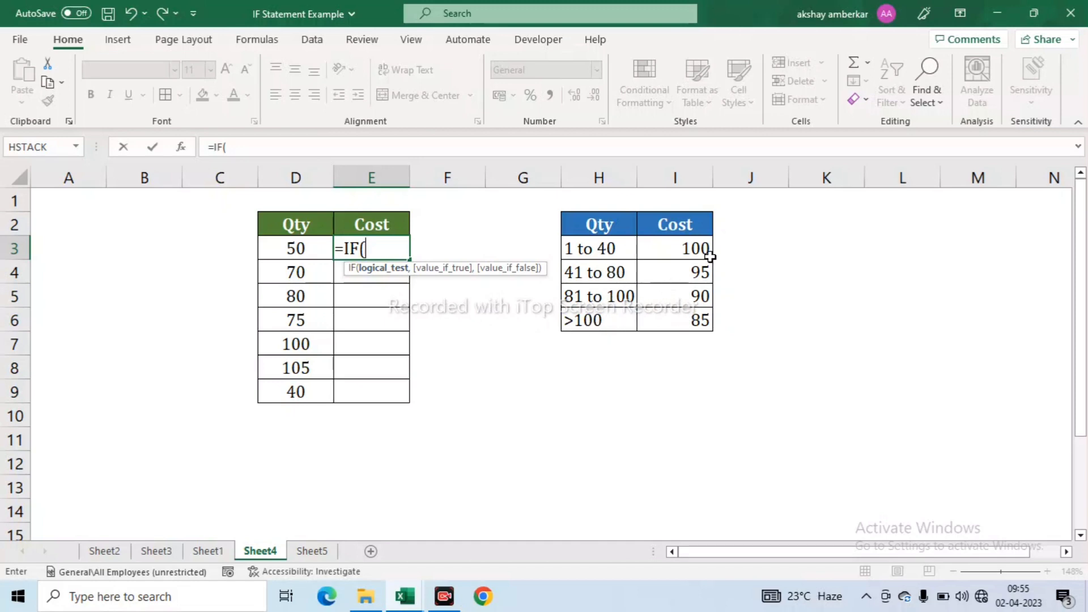
left_click(311, 248)
type(">")
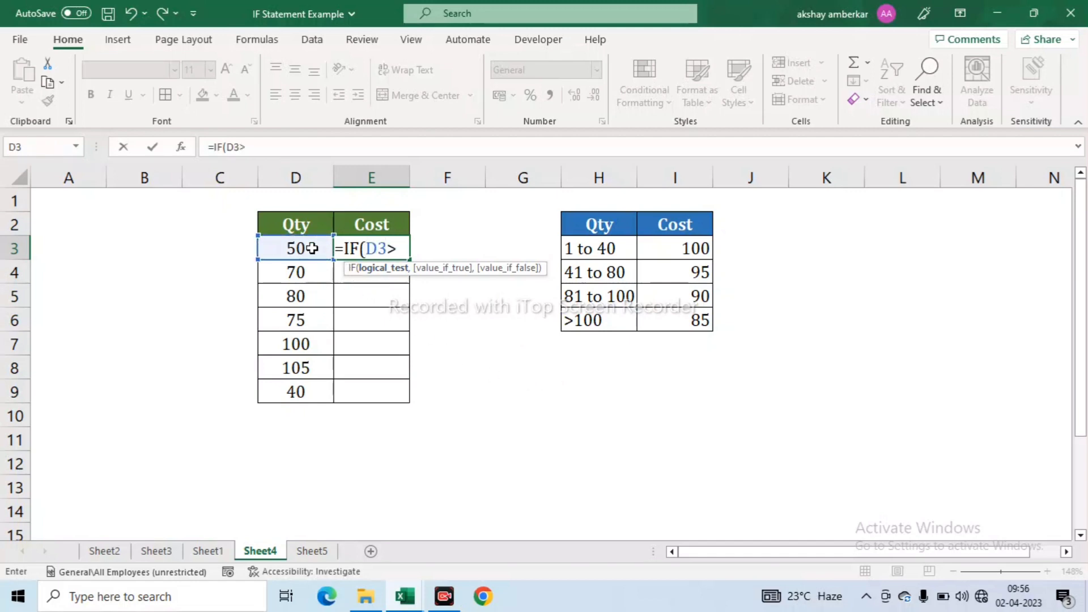
type("100")
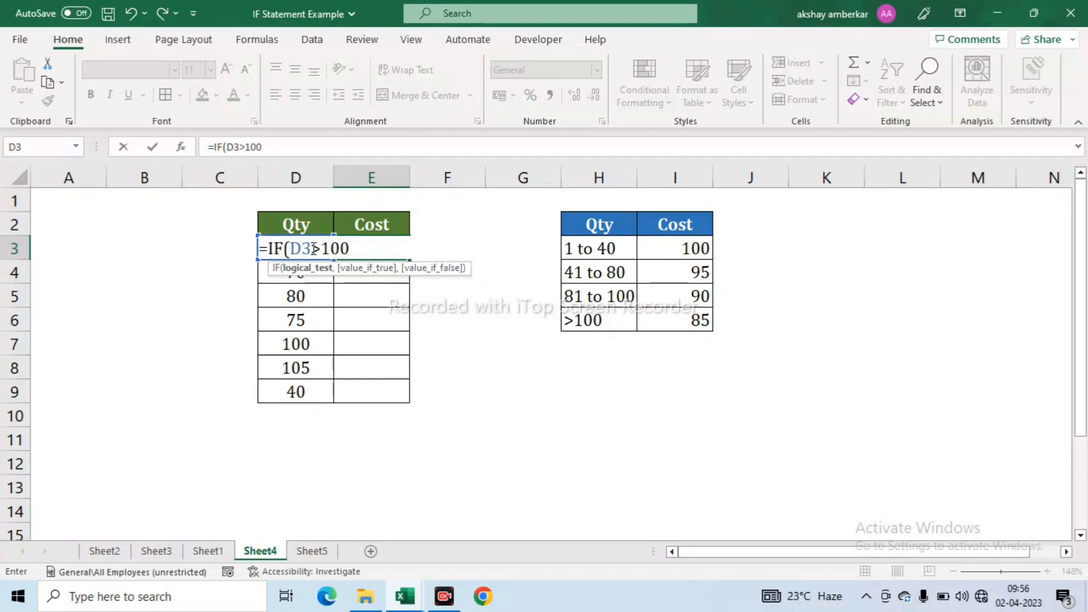
type(",")
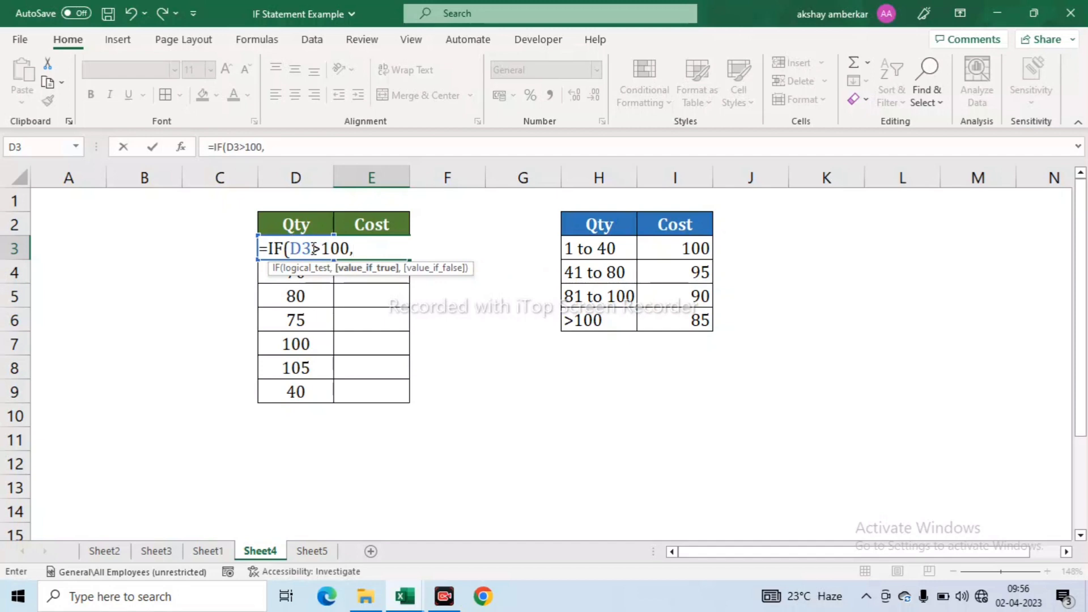
type("85,if")
key("Tab")
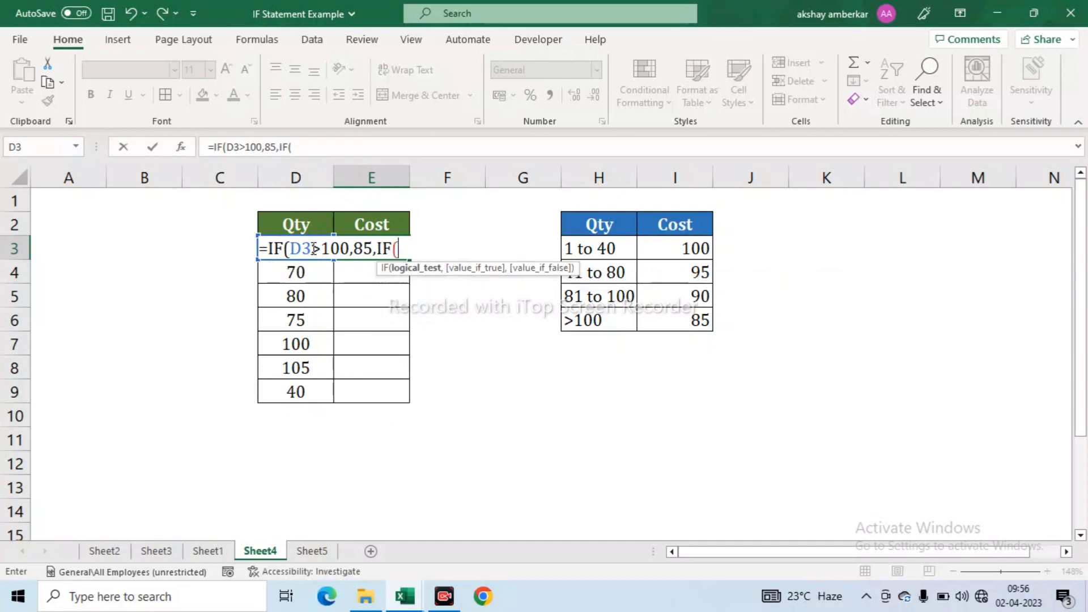
left_click(314, 250)
type(">=81")
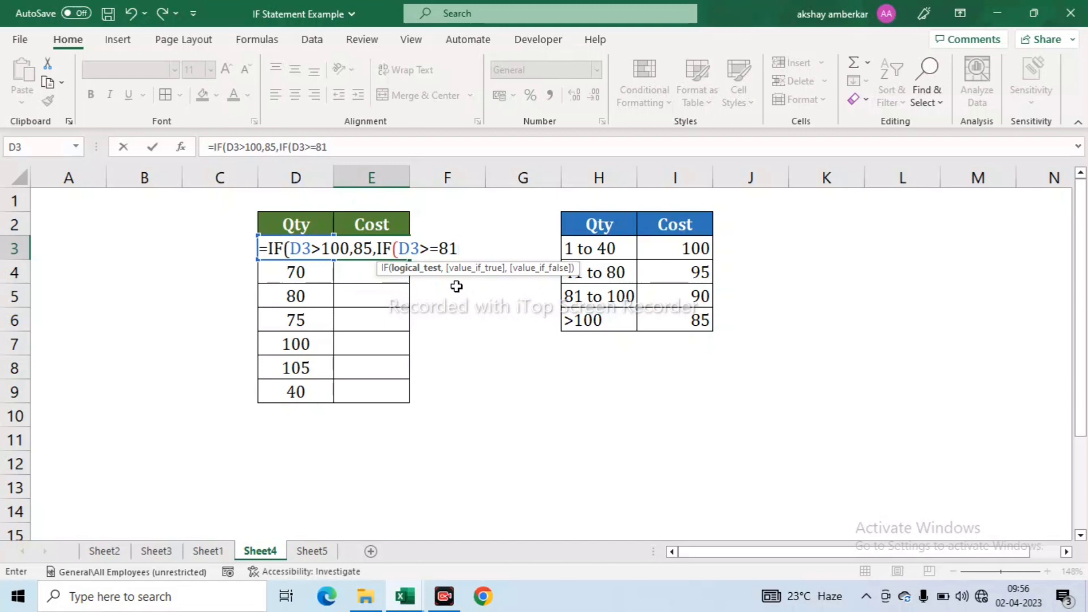
type(",90")
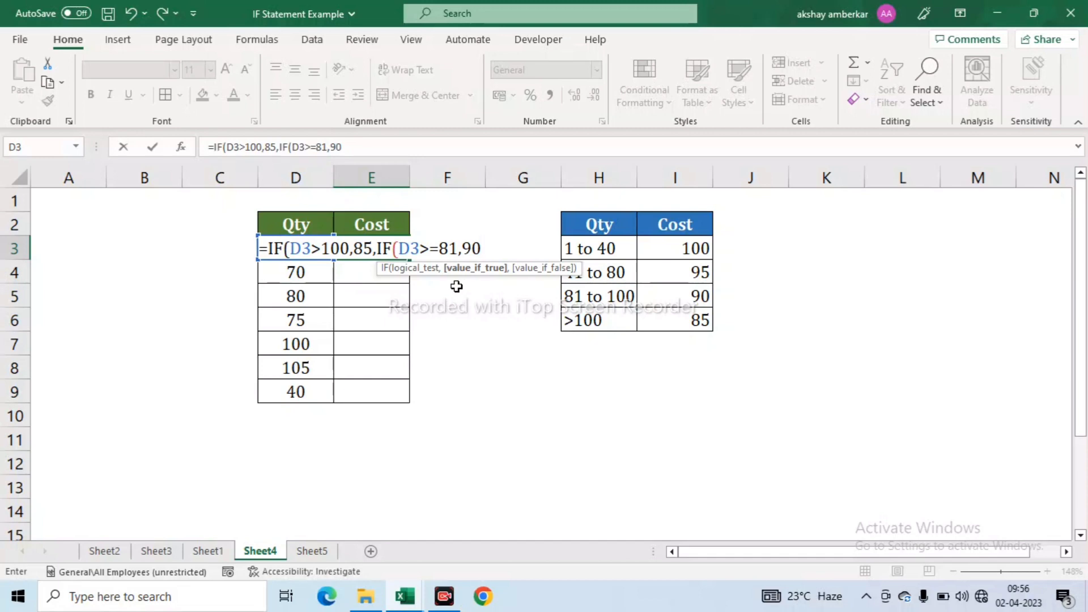
- Add the remaining tiers: 95 when D3>=41 and 100 when D3>=1
type(",")
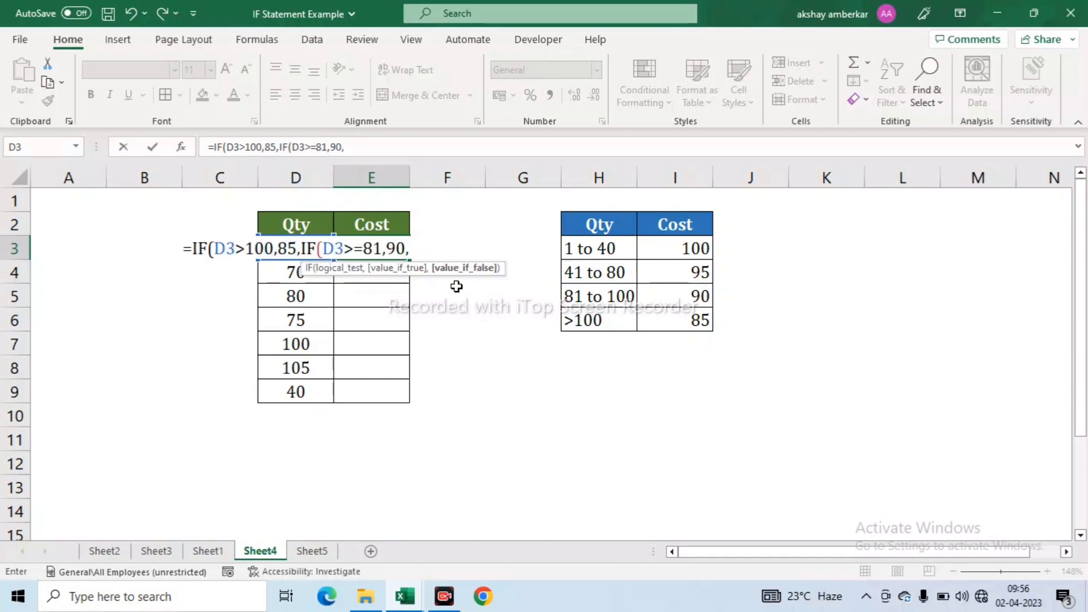
type("IF(")
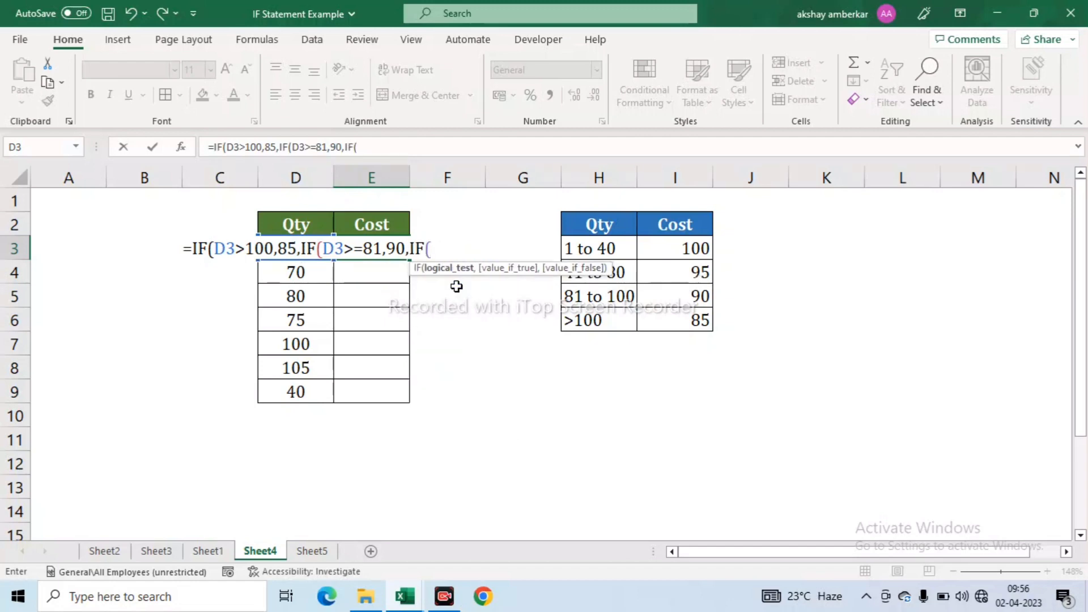
key("Left")
type(">=")
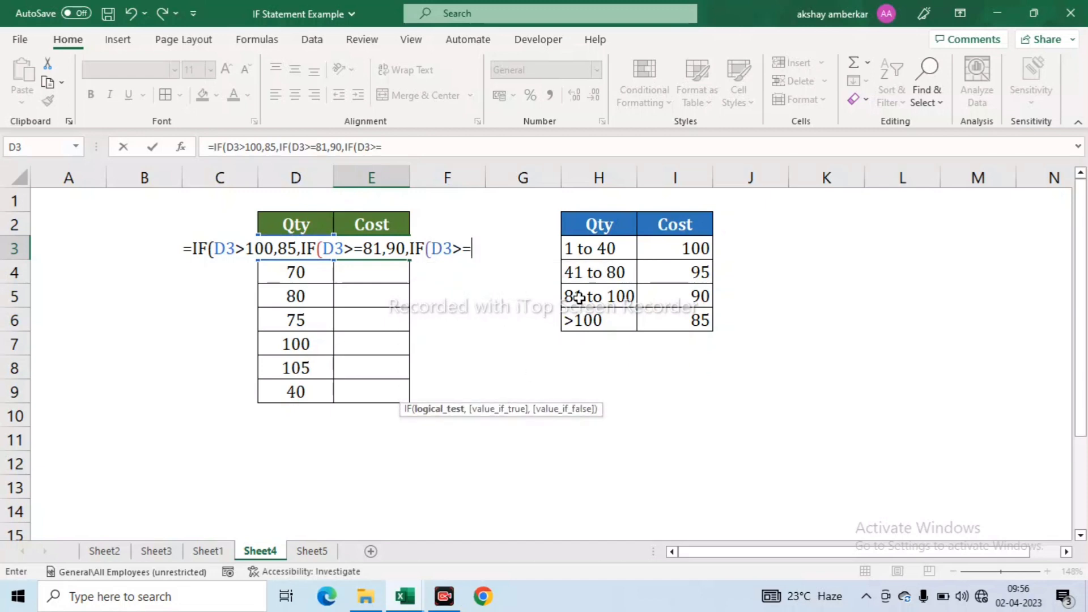
type("41,")
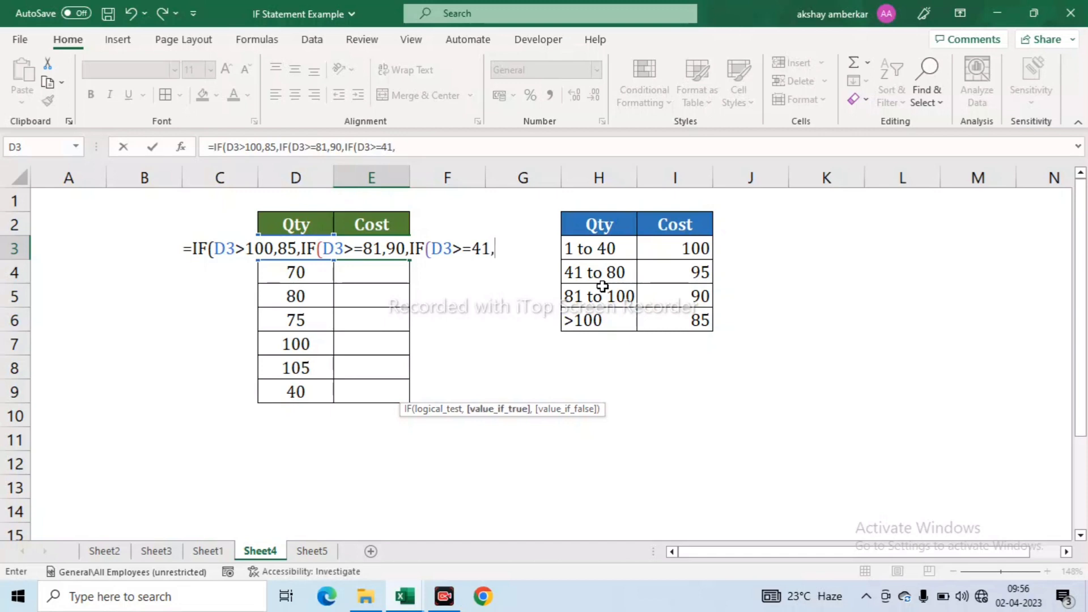
type("95,")
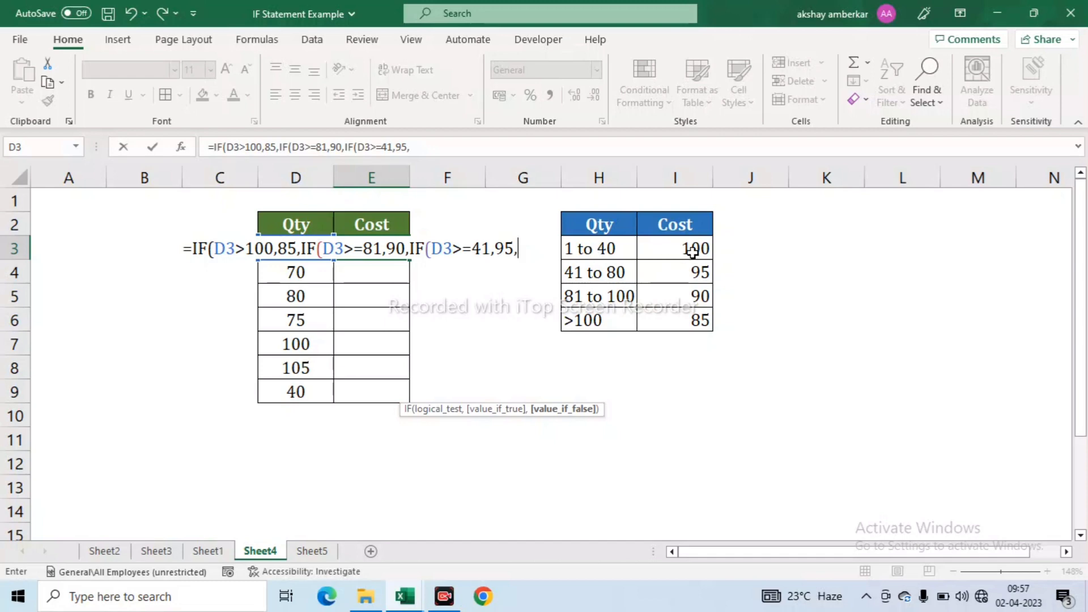
type("if")
key("Tab")
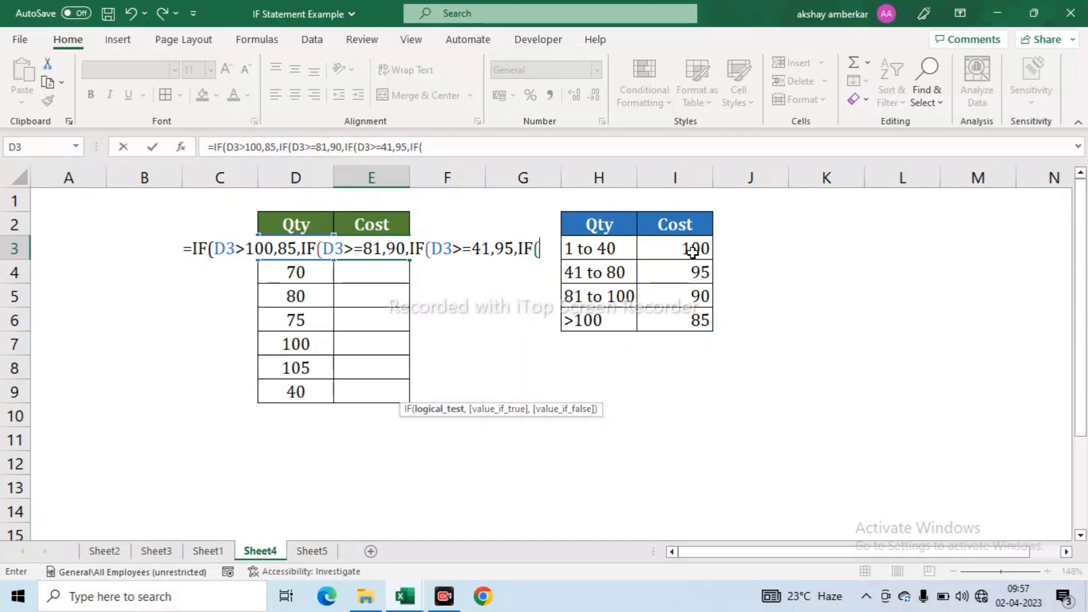
key("Left")
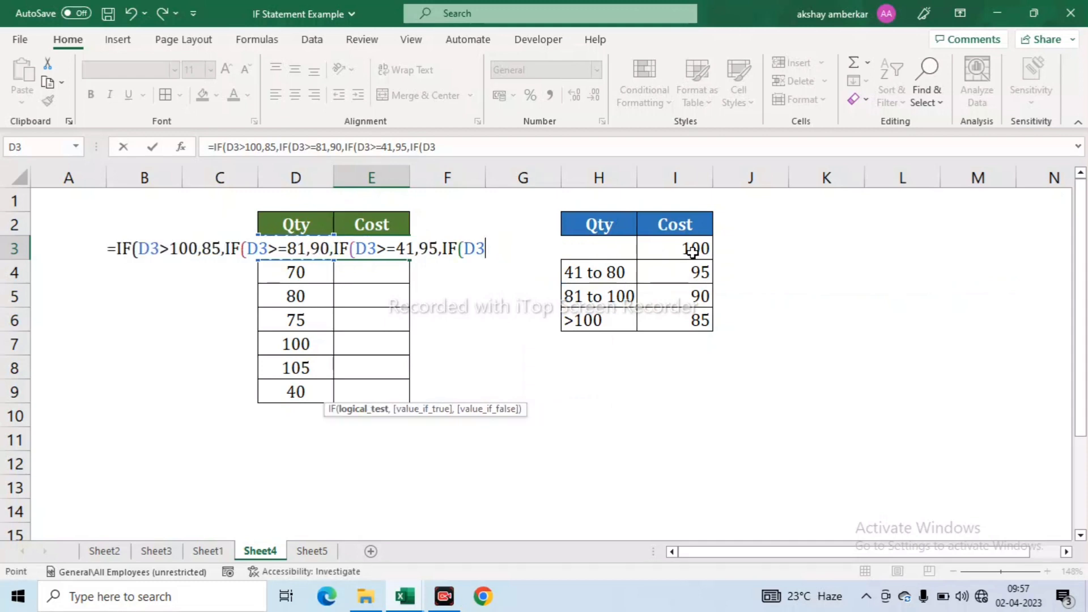
type(">=1,")
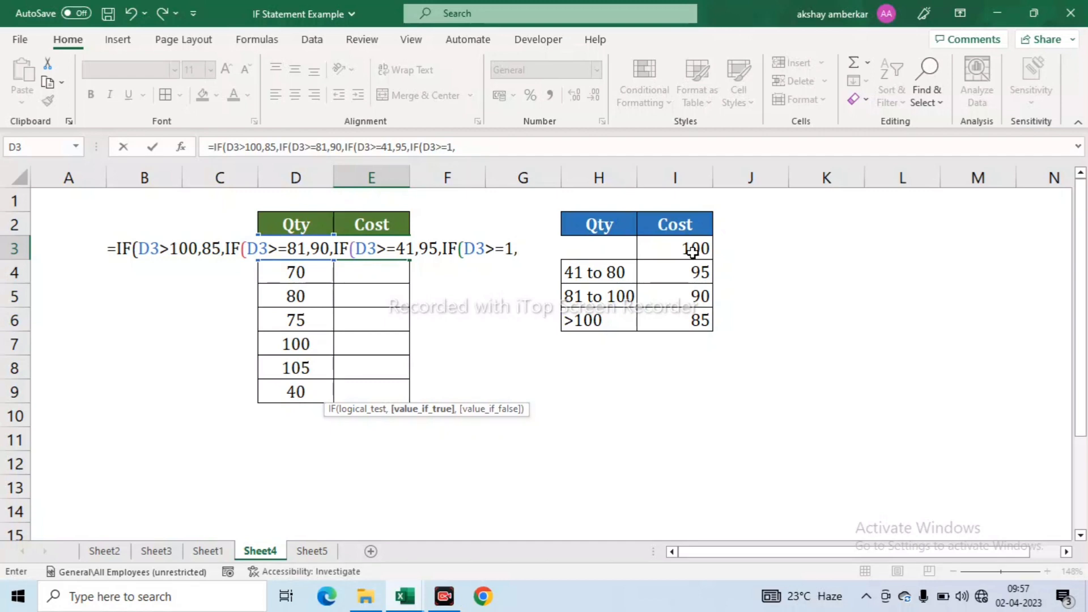
type("100")
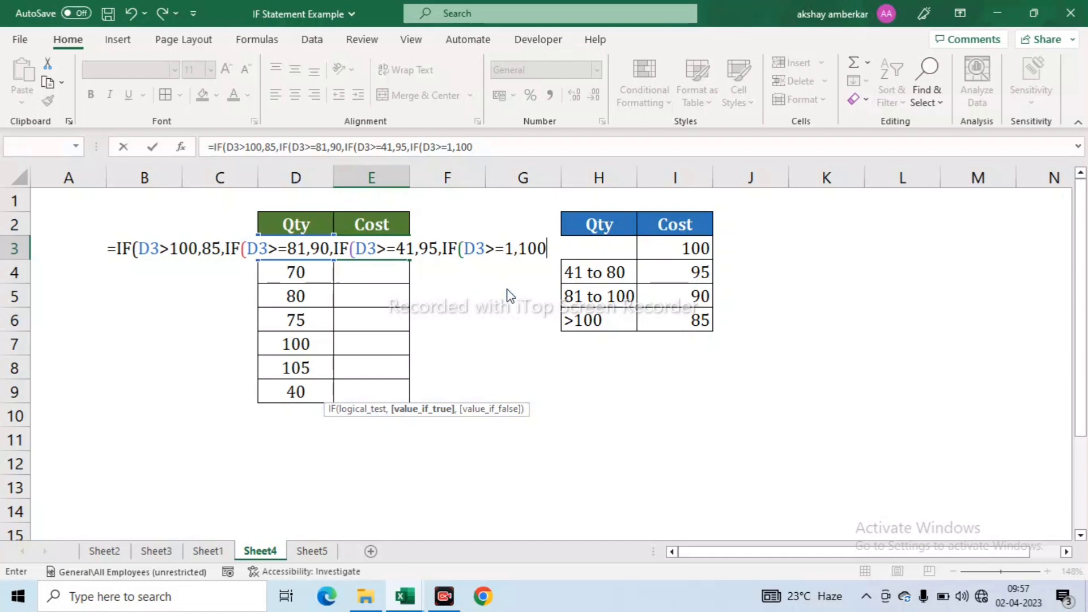
key("Return")
key("Escape")
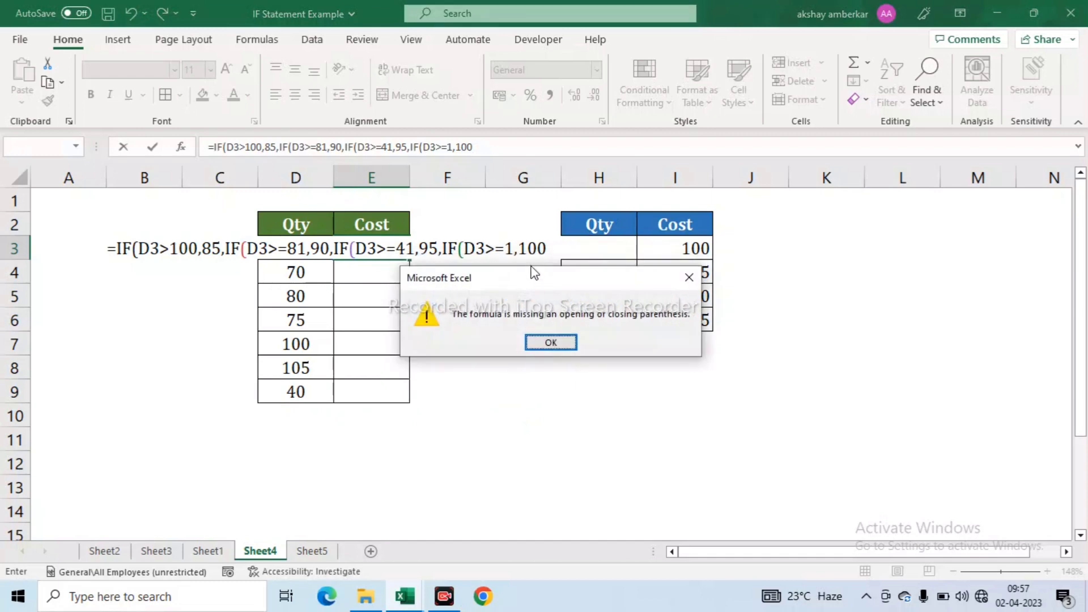
left_click(545, 339)
left_click(522, 155)
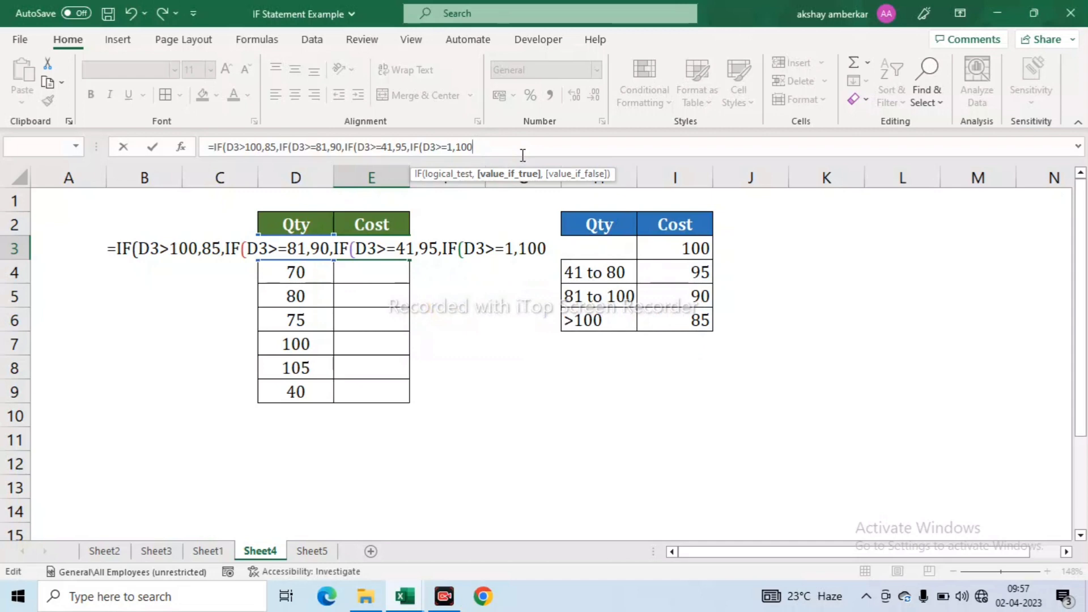
type(",")
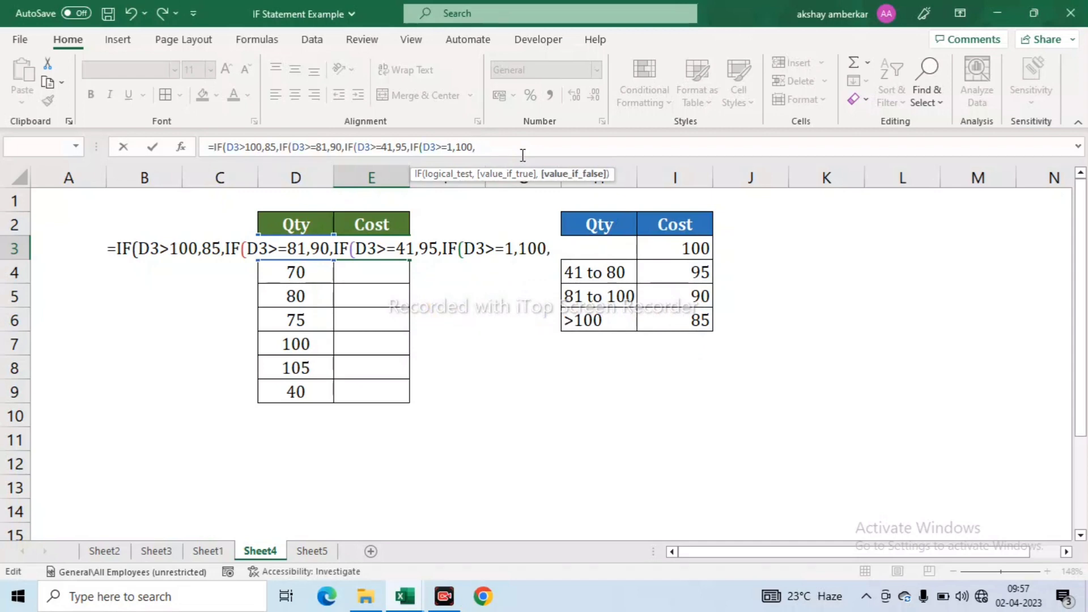
type("0)")
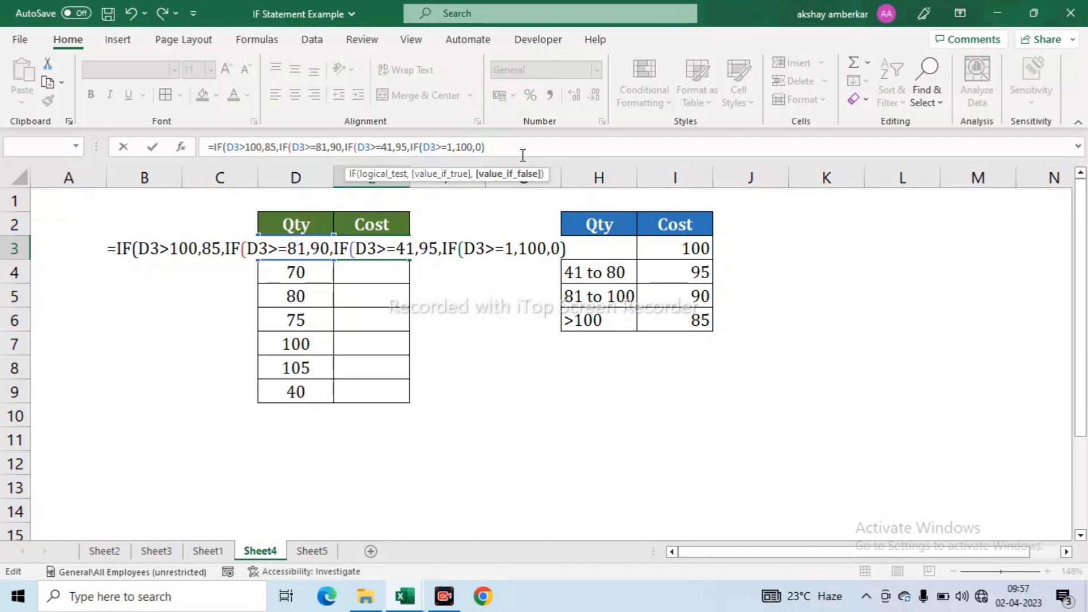
key("Return")
key("Return")
key("Up")
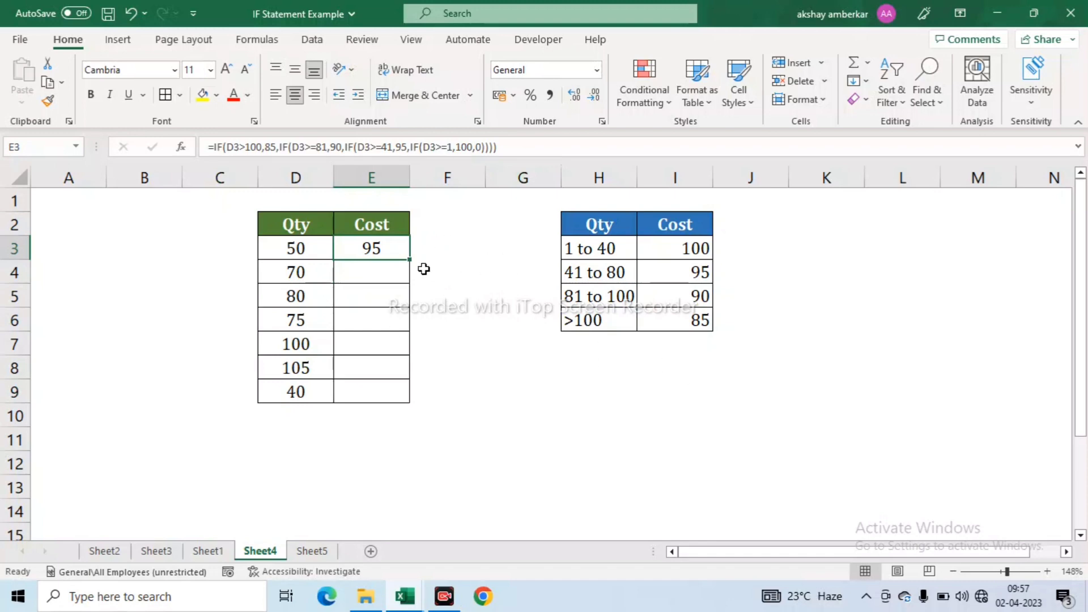
key("F2")
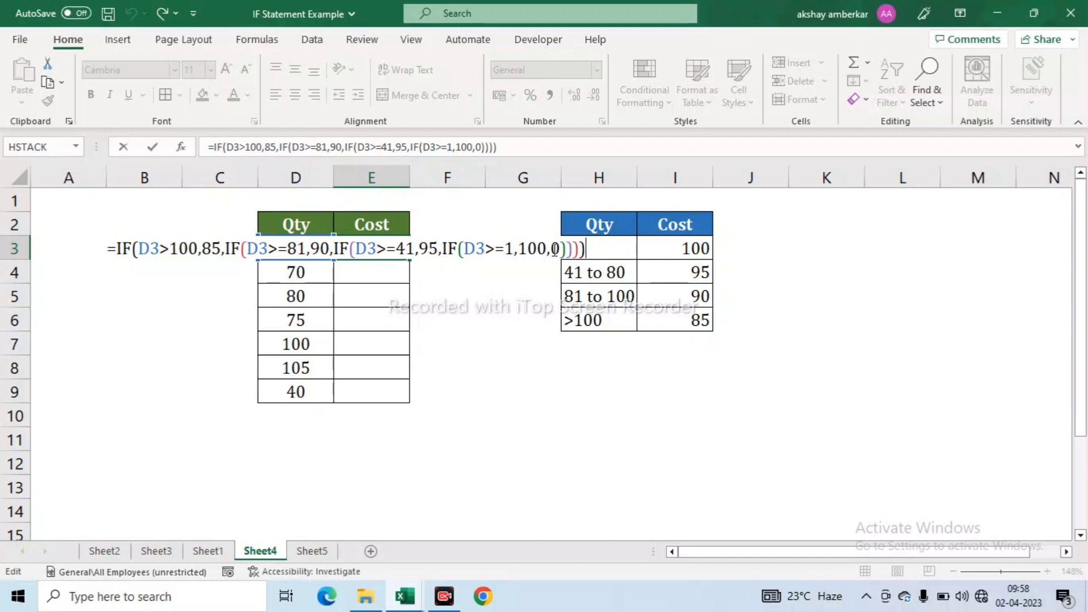
- Commit E3's cost formula and fill it down through E9 with Ctrl+D
key("Return")
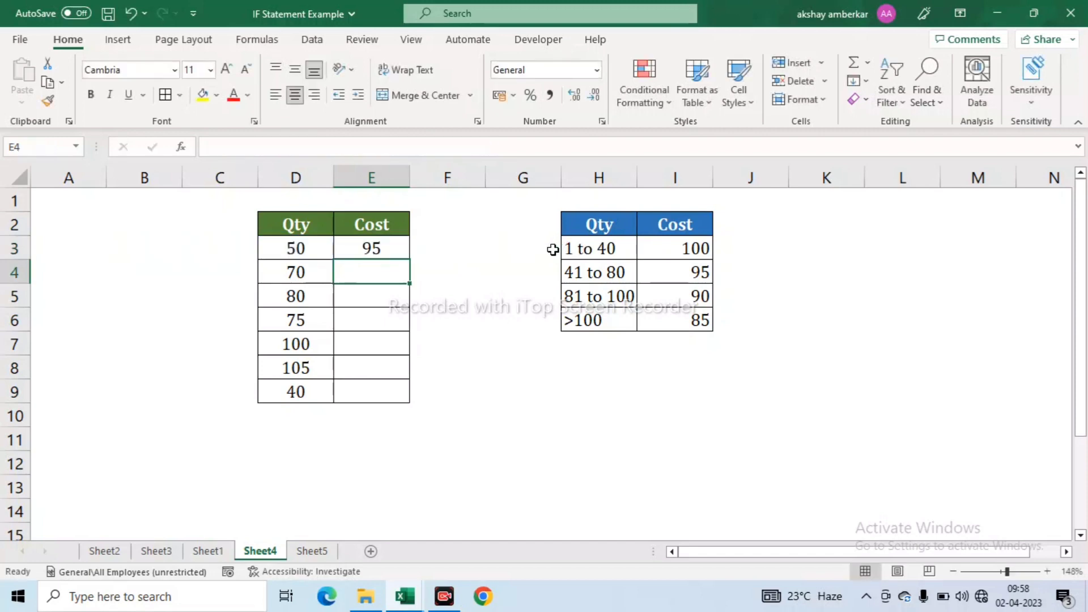
key("Up")
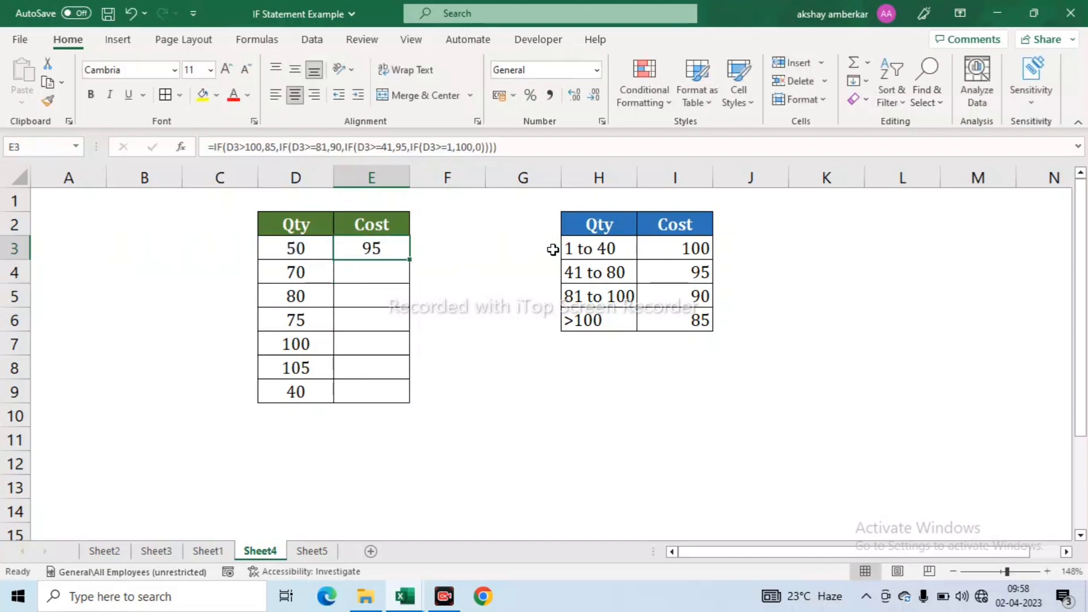
key("Left")
key("ctrl+Down")
key("Right")
key("ctrl+shift+Up")
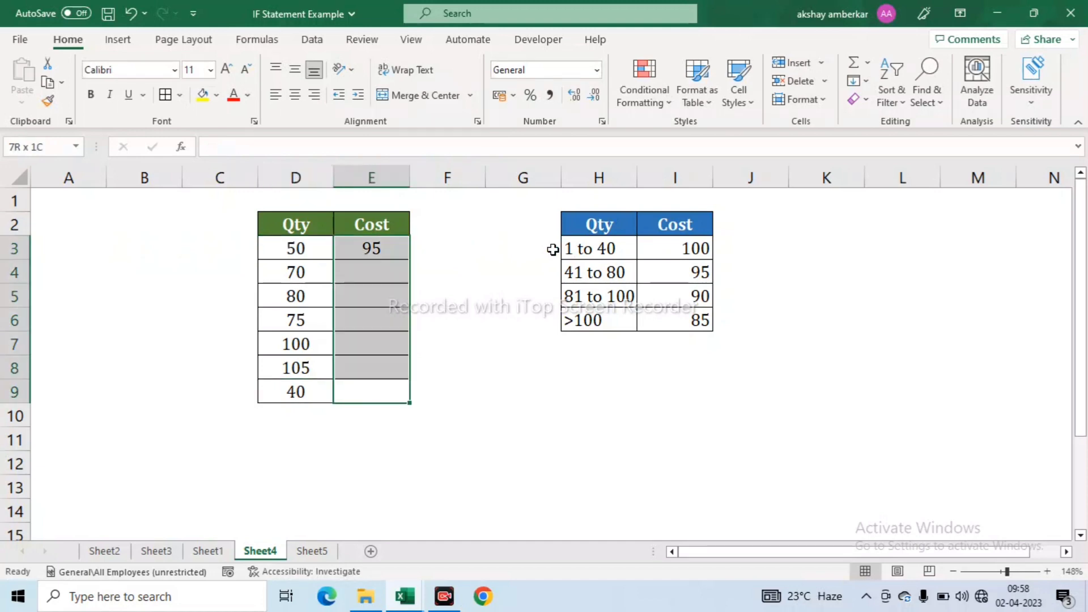
key("ctrl+d")
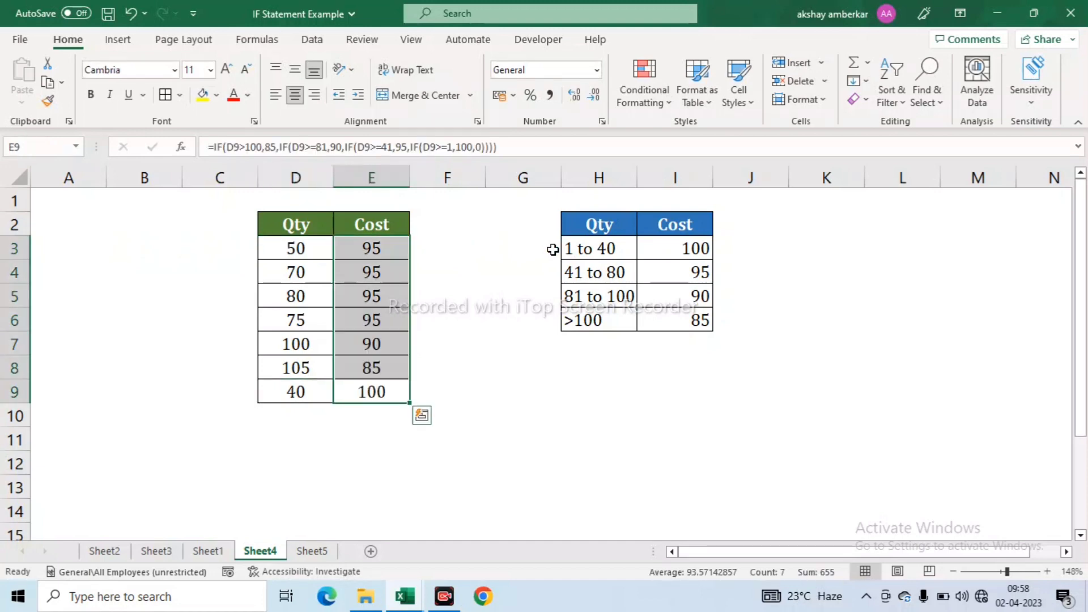
- Check the costs for quantities 80, 100 and 105 against the >100 tier price of 85
key("Up")
key("Up")
key("Up")
key("Up")
key("Up")
key("Left")
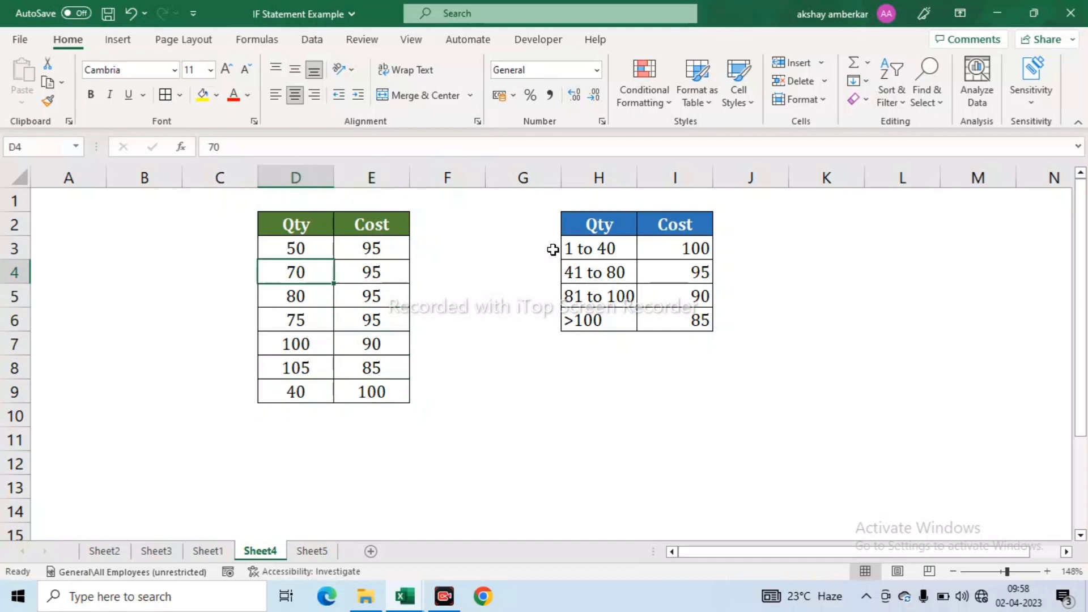
key("Down")
key("Down")
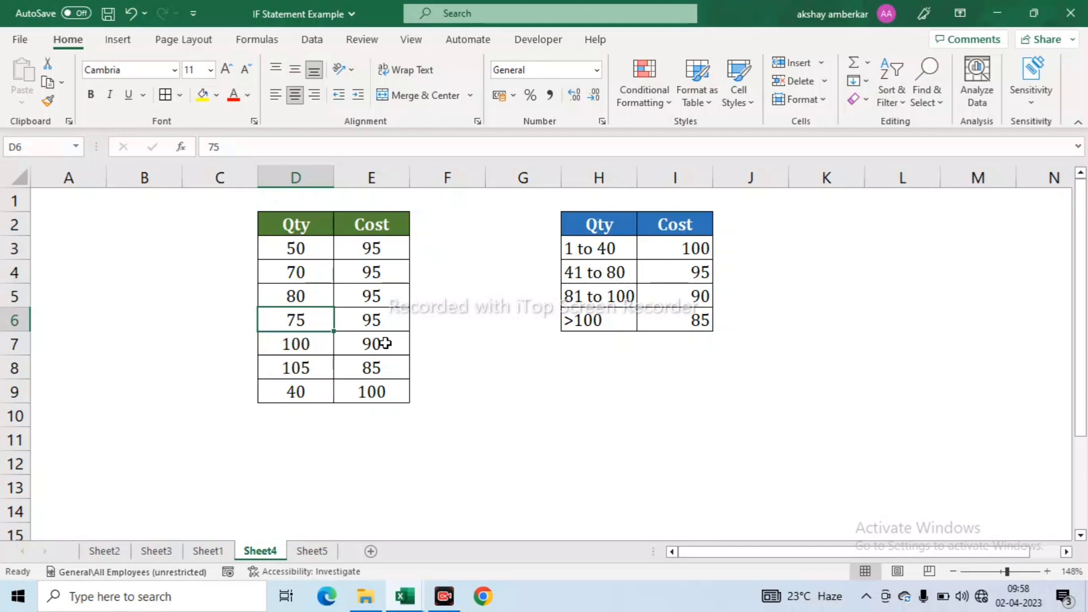
left_click(328, 343)
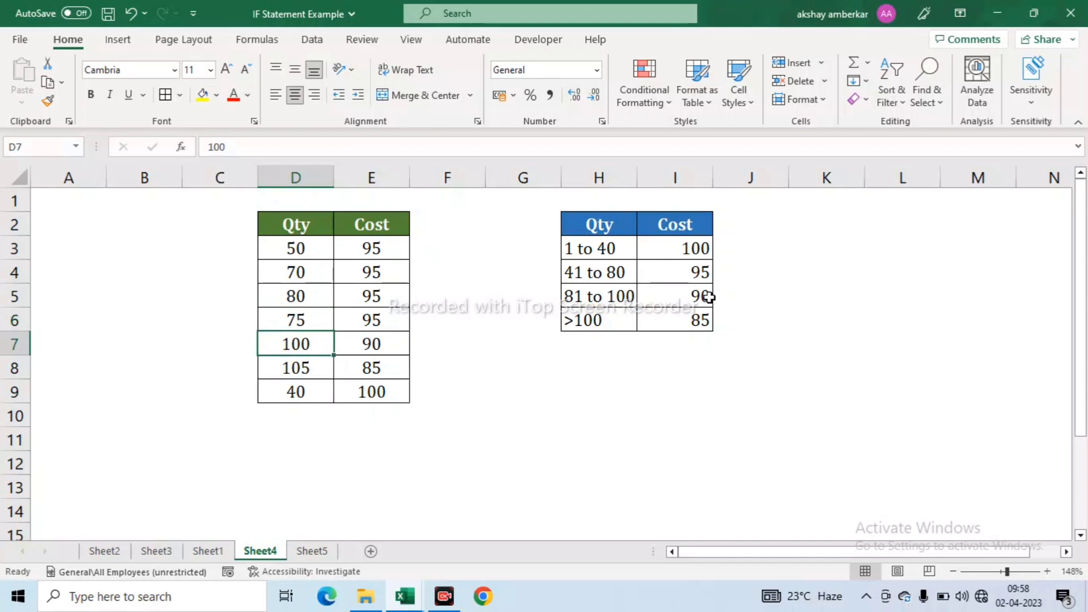
left_click(308, 369)
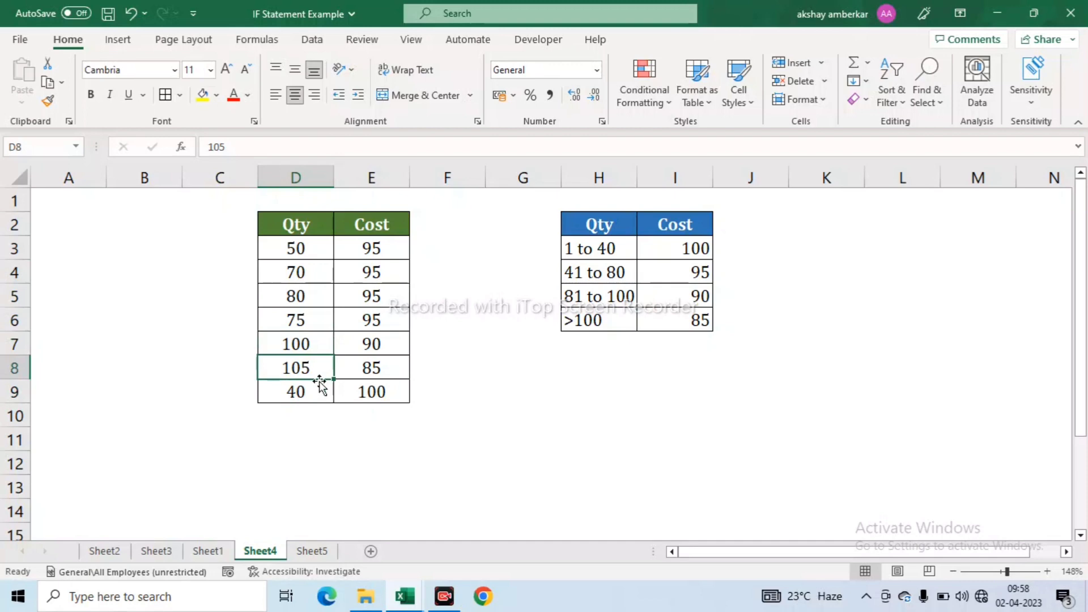
left_click_drag(581, 320, 698, 319)
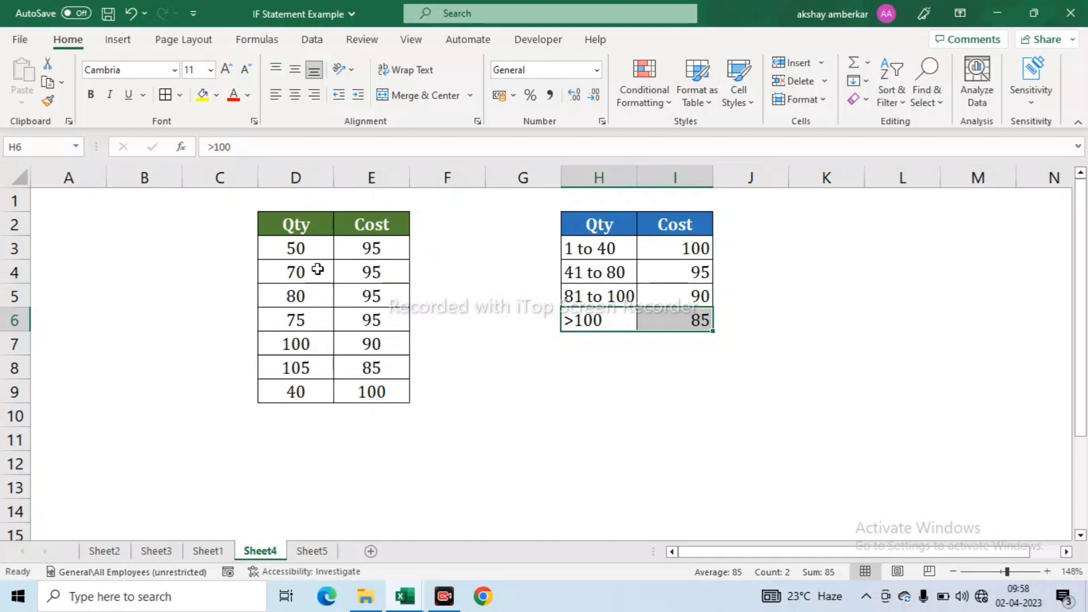
- Change D4's quantity from 70 to 10 and review the updated Qty and Cost table
left_click(300, 274)
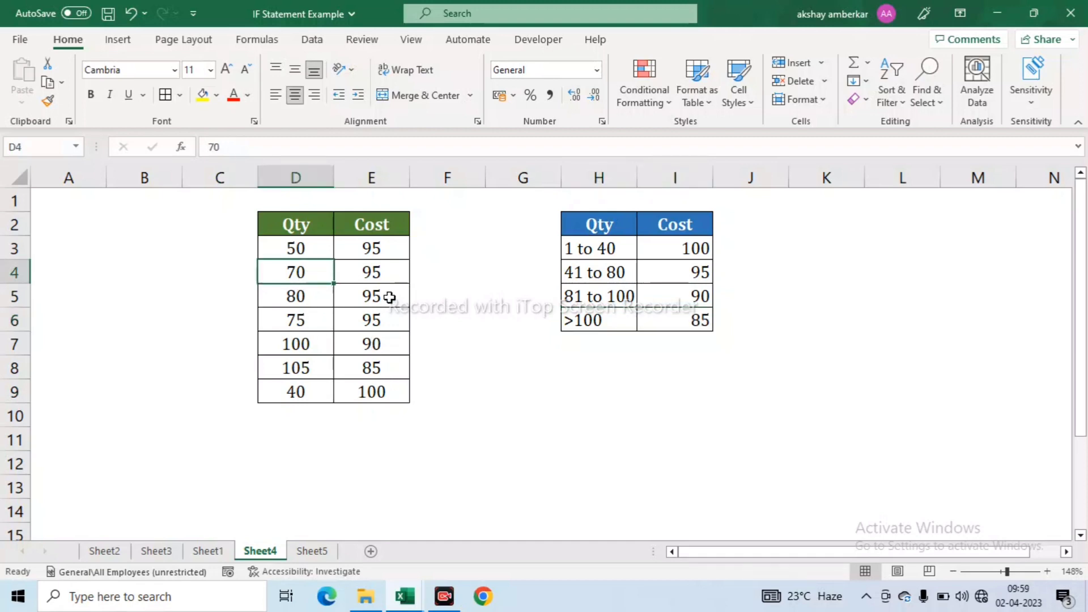
type("10")
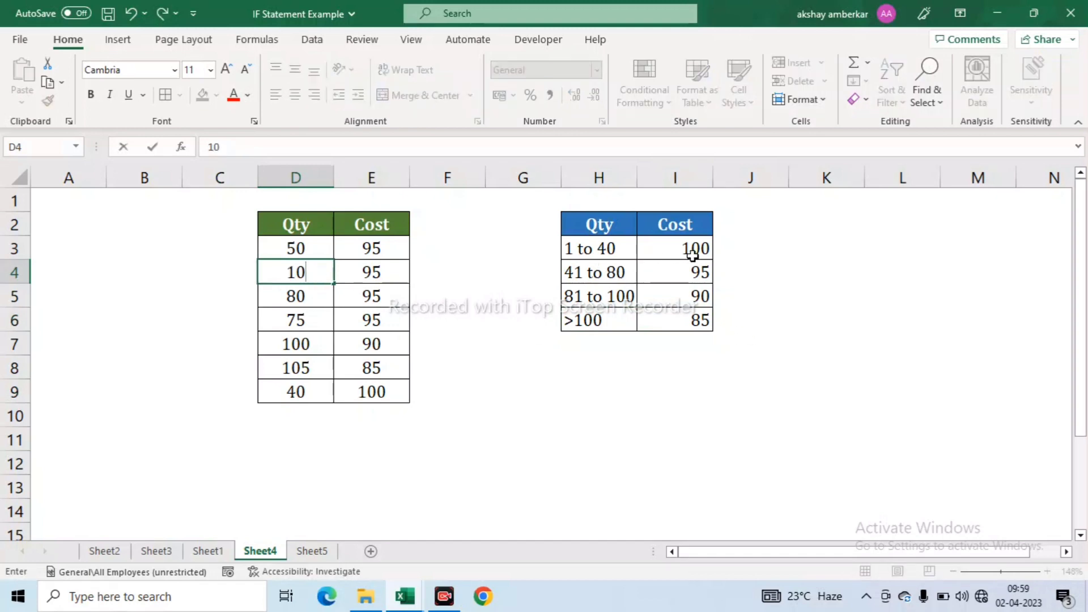
key("Return")
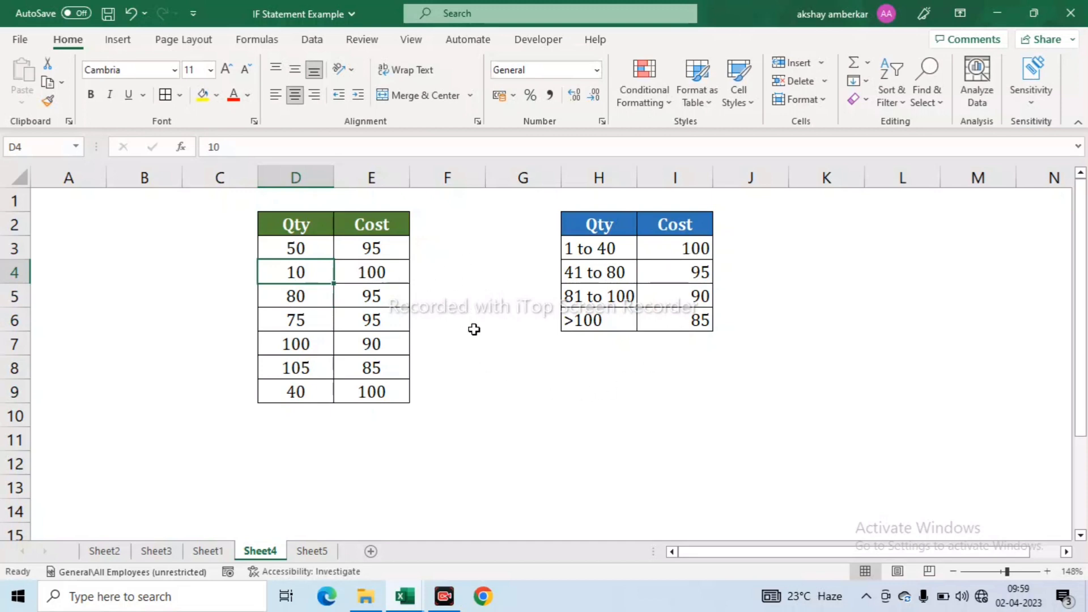
left_click_drag(289, 224, 371, 385)
left_click_drag(370, 385, 370, 390)
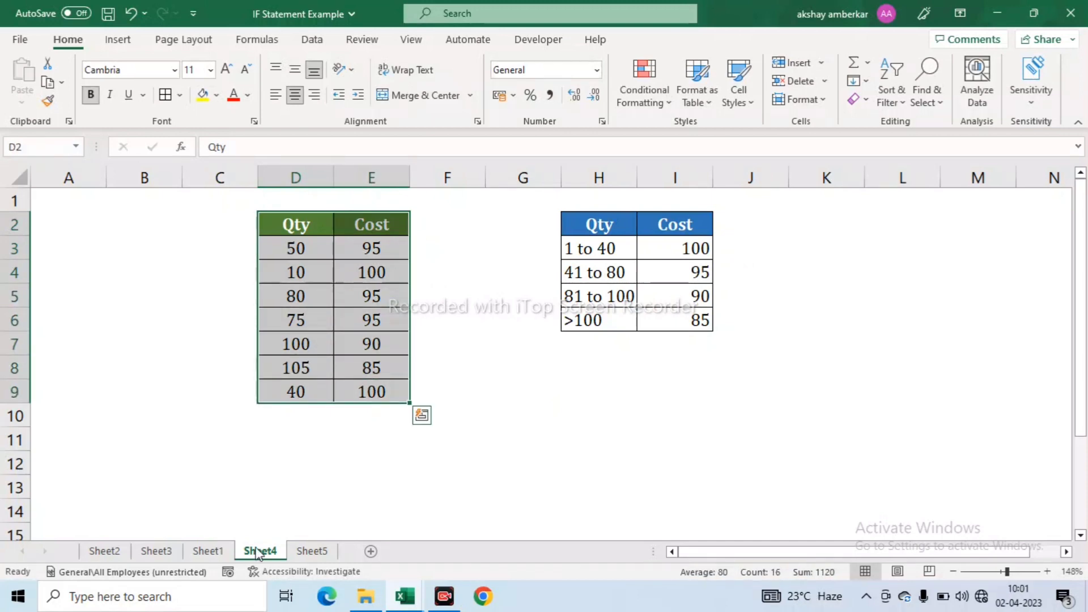
- Switch to Sheet5 and review the payment dates, amounts, status column and 26-Mar-21 due date
left_click(316, 556)
left_click_drag(332, 211, 341, 350)
left_click_drag(419, 219, 448, 376)
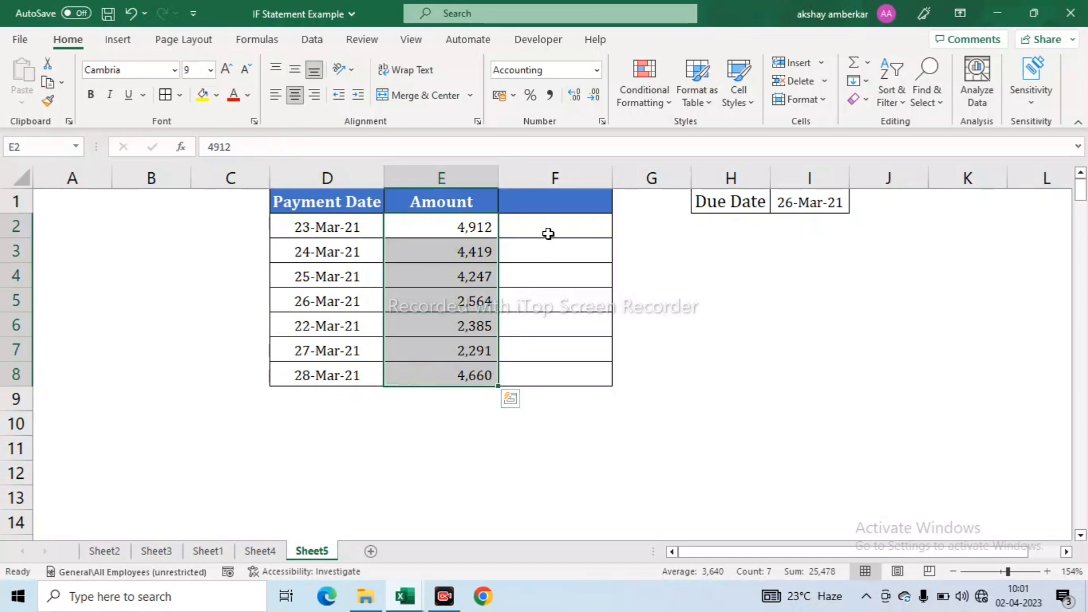
left_click_drag(541, 220, 600, 311)
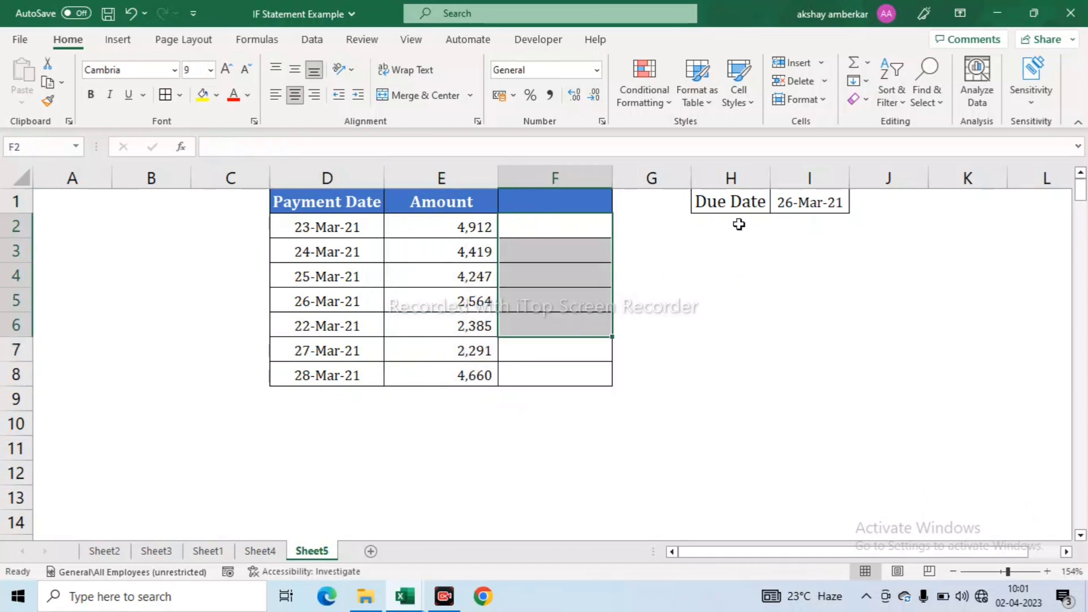
left_click_drag(701, 200, 773, 219)
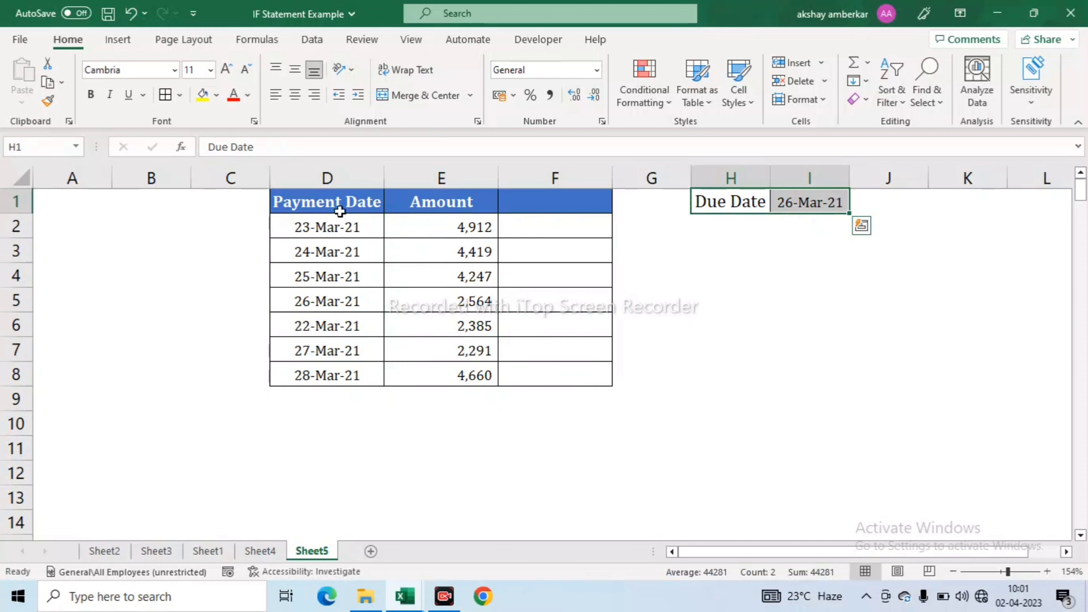
left_click_drag(335, 204, 347, 381)
- In F2, start =IF(D2>$I$1, comparing the payment date with the locked due date
left_click(529, 227)
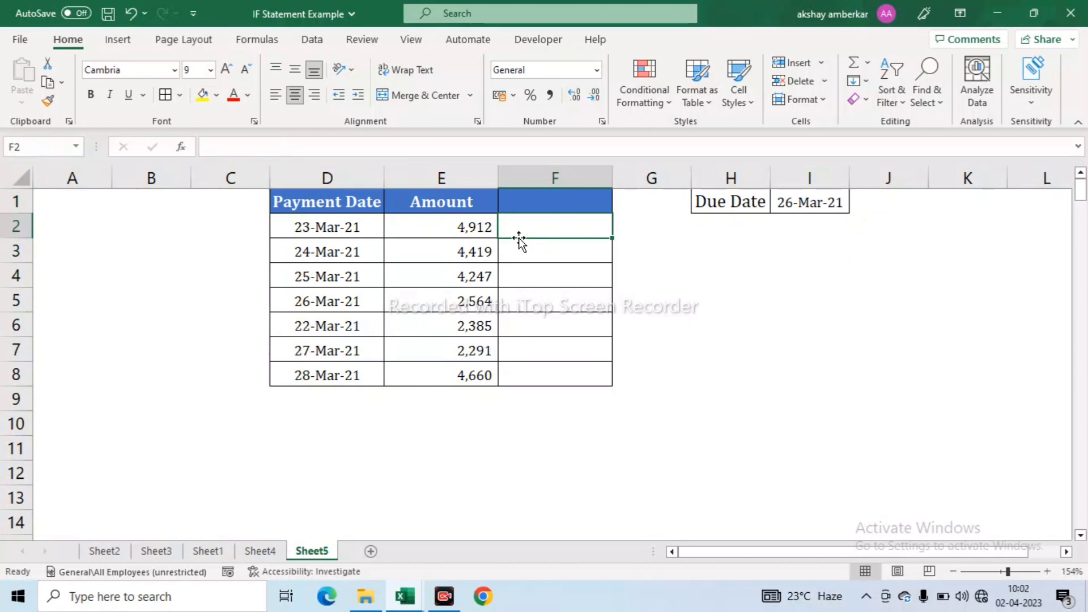
left_click(548, 249)
left_click(549, 225)
type("=if")
key("Tab")
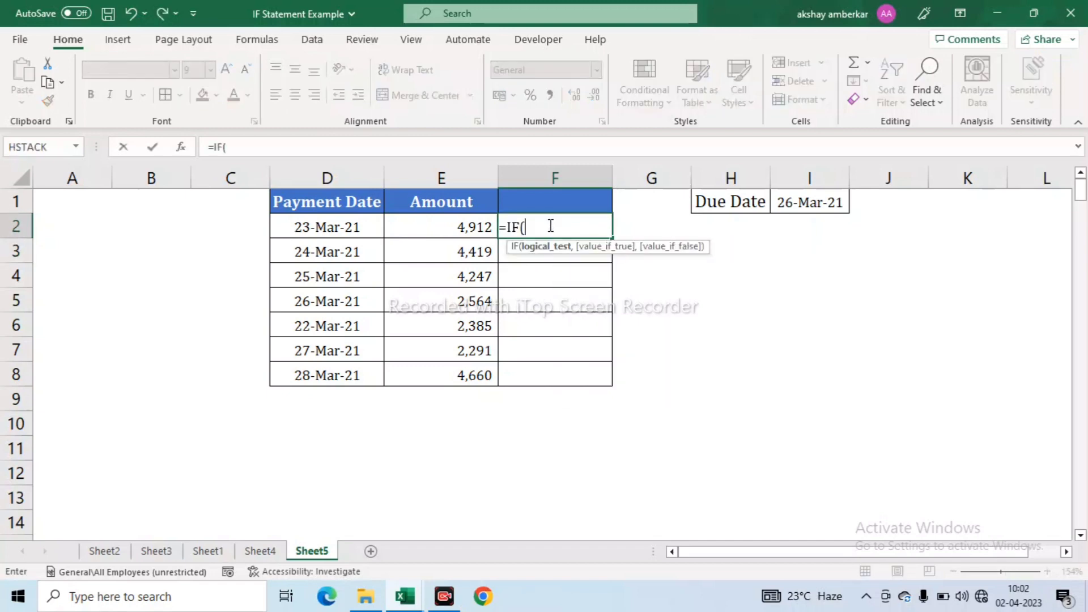
left_click(314, 225)
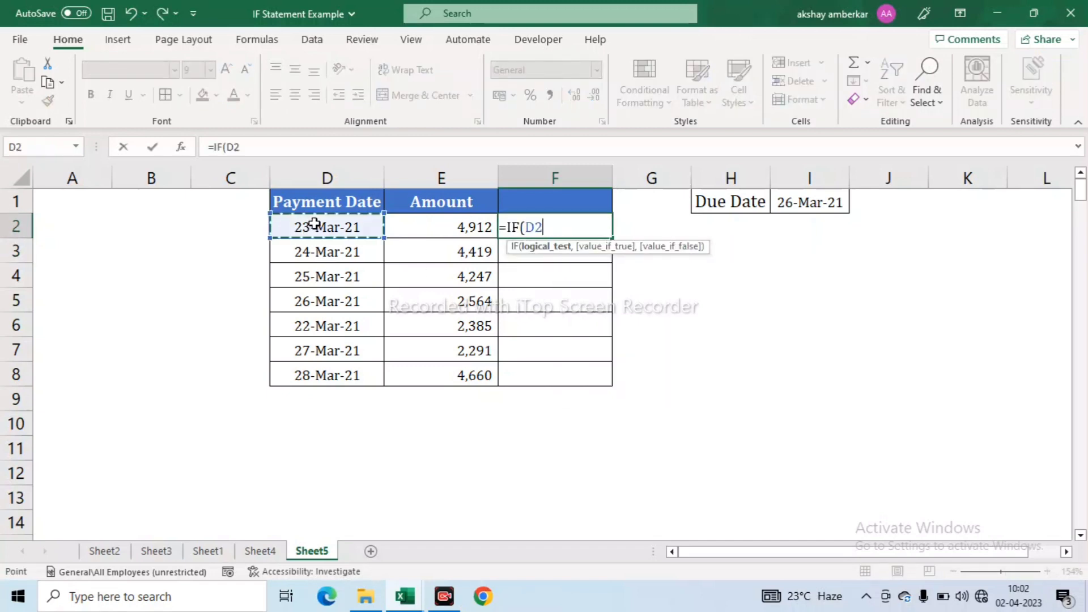
type(">")
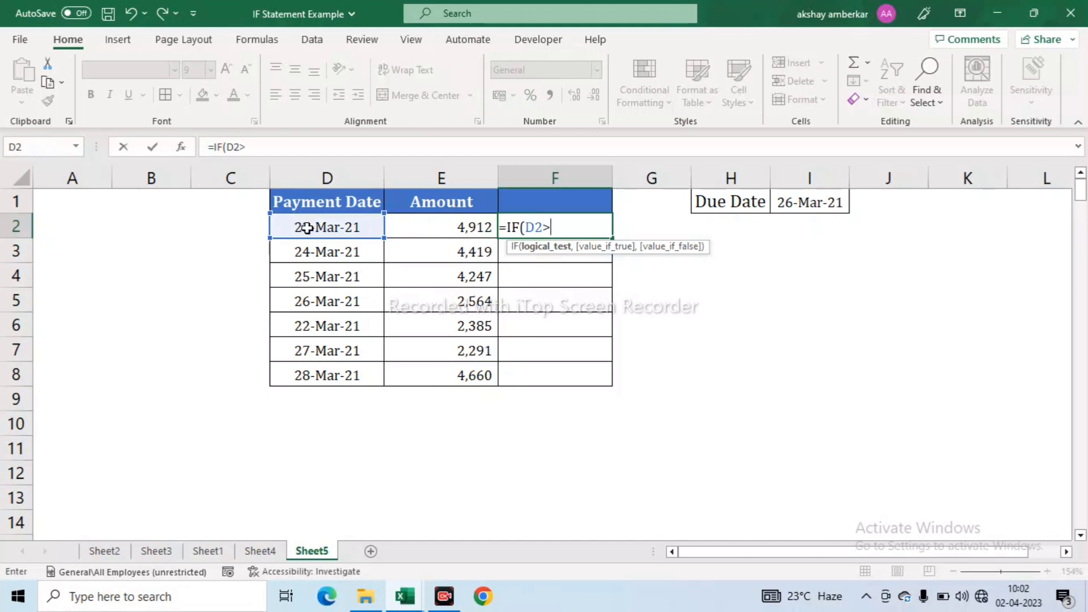
left_click(802, 200)
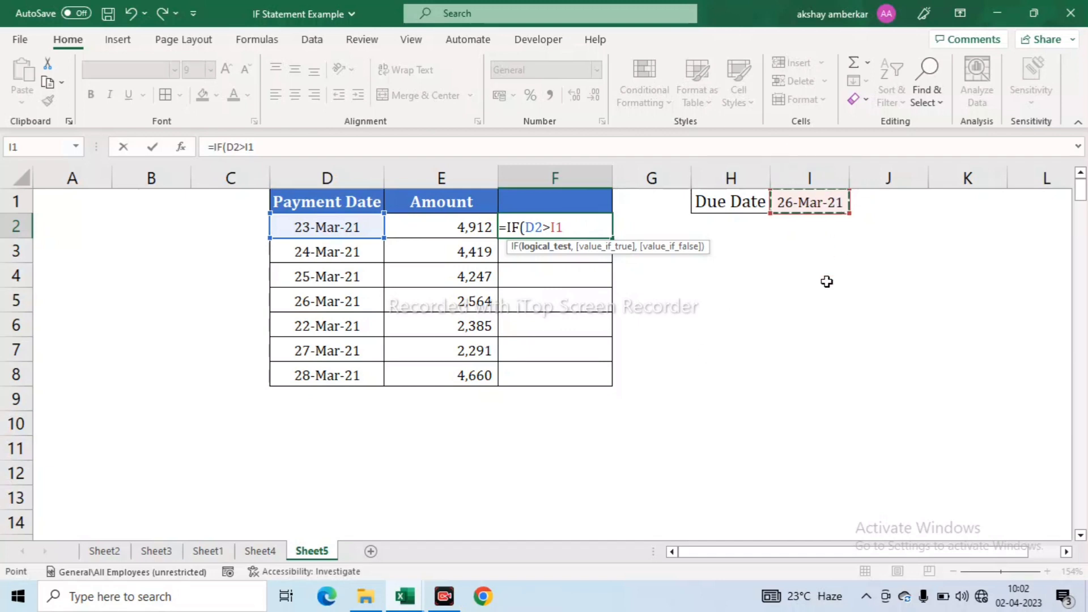
key("F4")
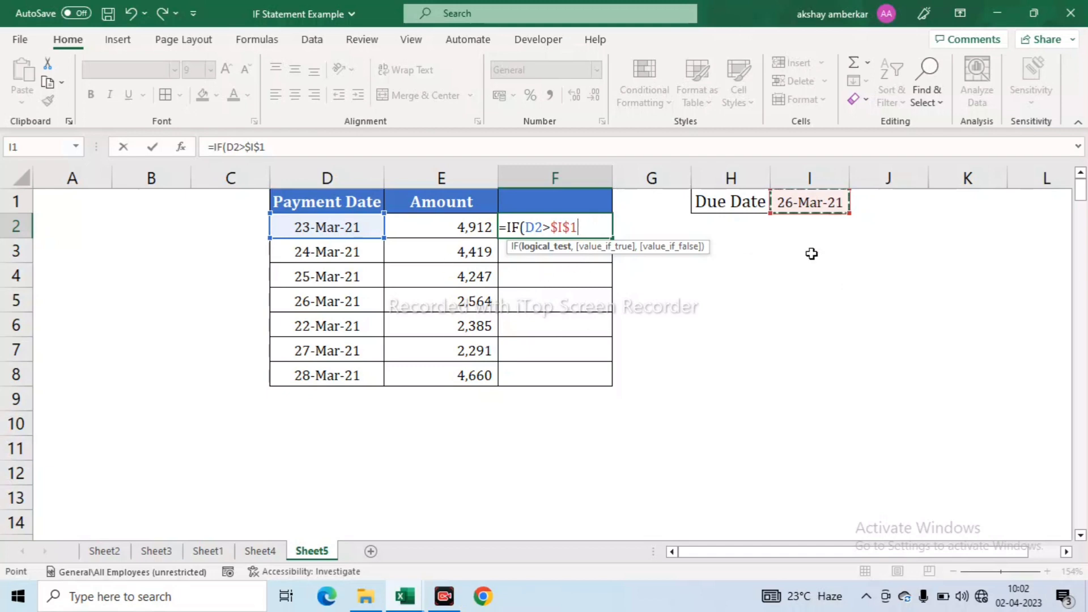
- Finish with "After due date" and "On time" results, fixing the typo, and commit
type(",")
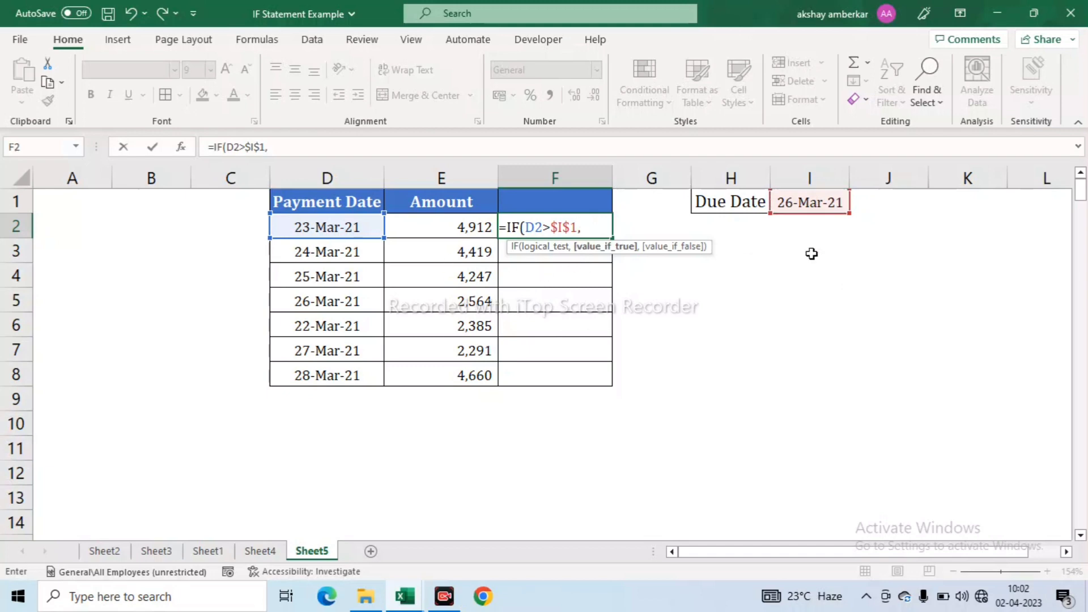
type("\"After")
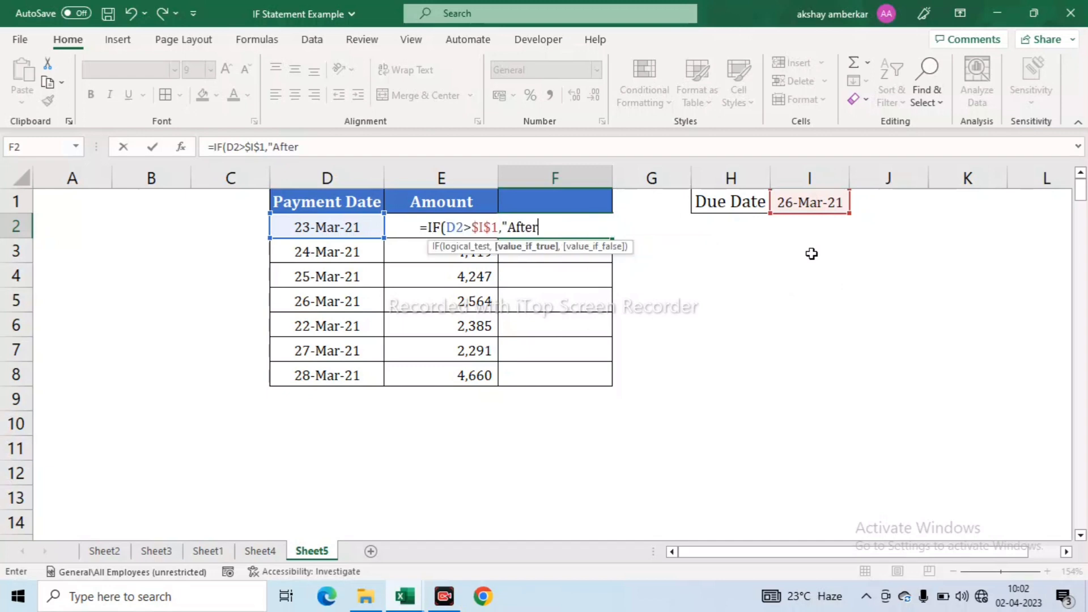
type(" due date")
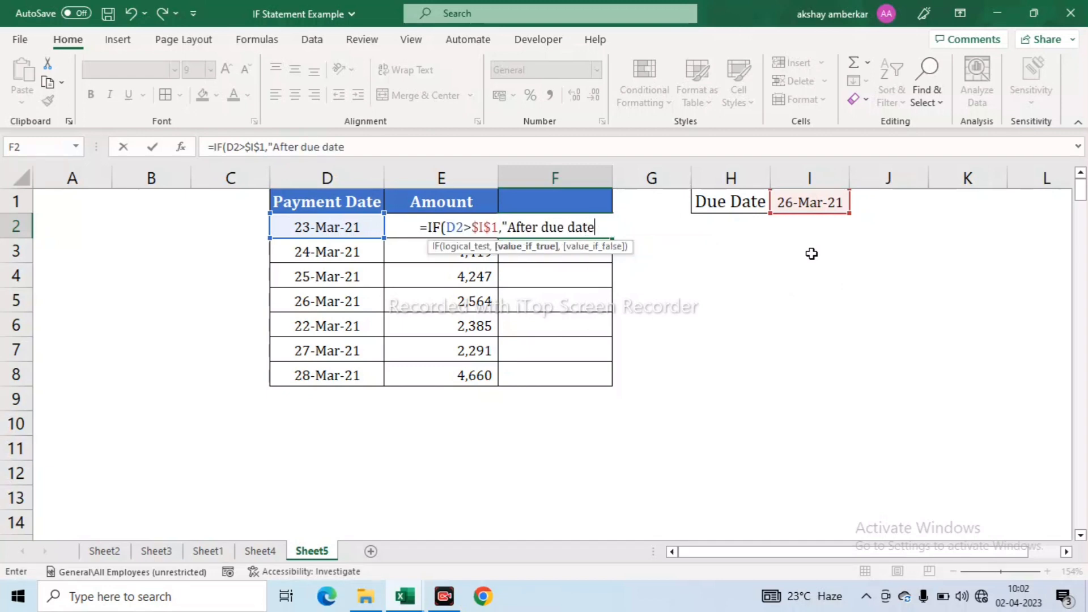
type("\",")
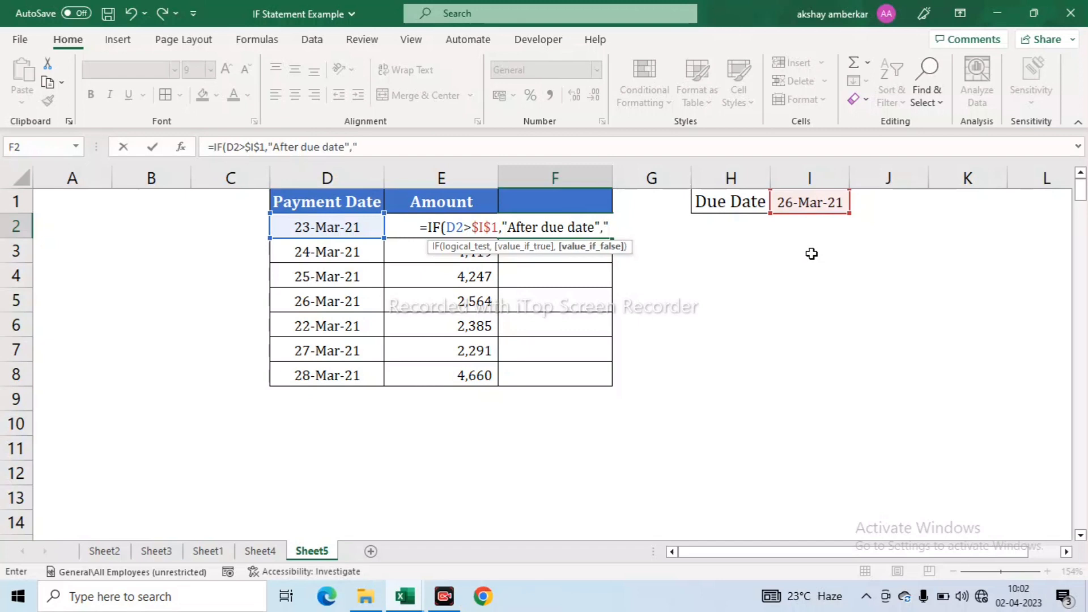
type("\"On tuime")
key("BackSpace")
key("BackSpace")
key("BackSpace")
key("BackSpace")
type("ime\")")
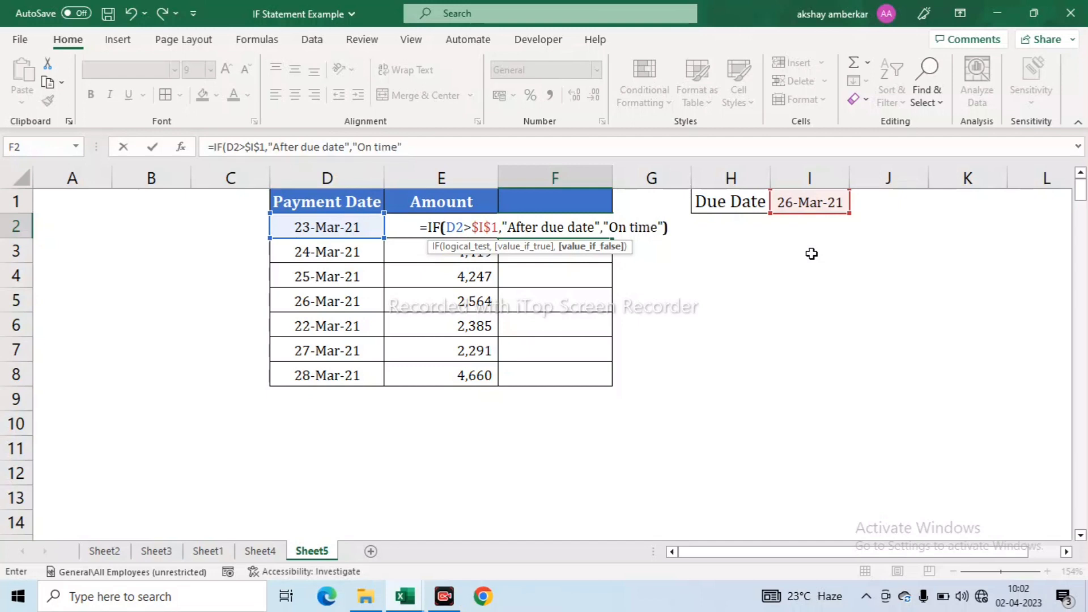
key("ctrl+Return")
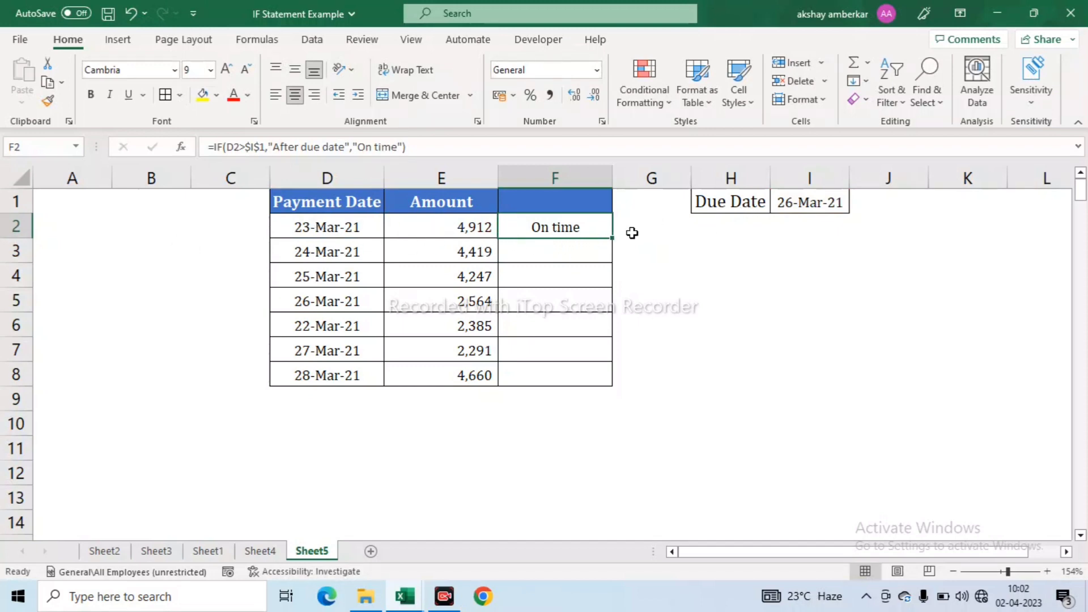
double_click(615, 239)
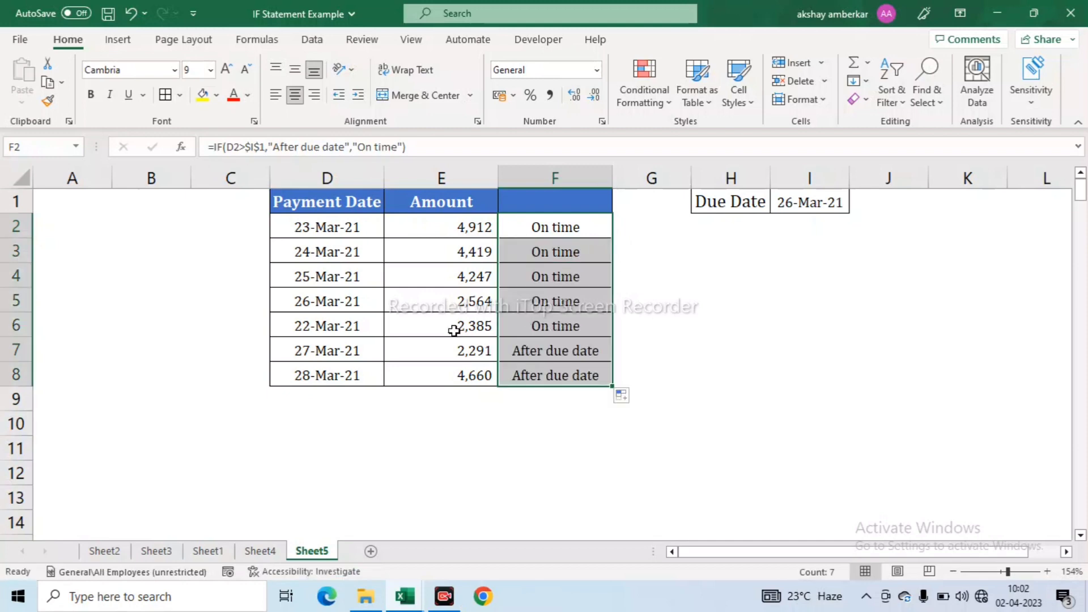
left_click(343, 349)
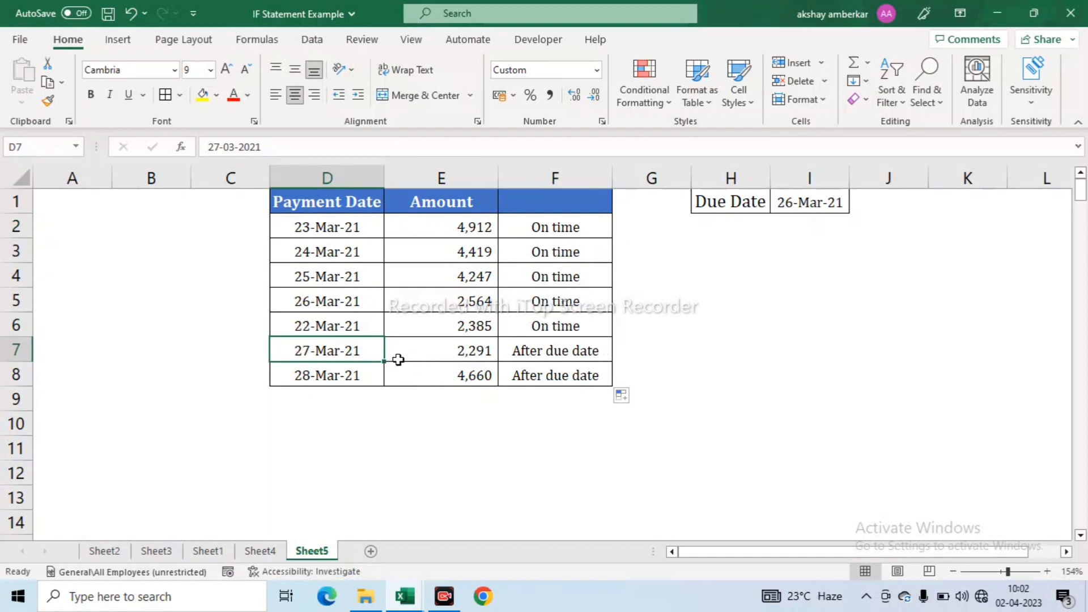
left_click(542, 352)
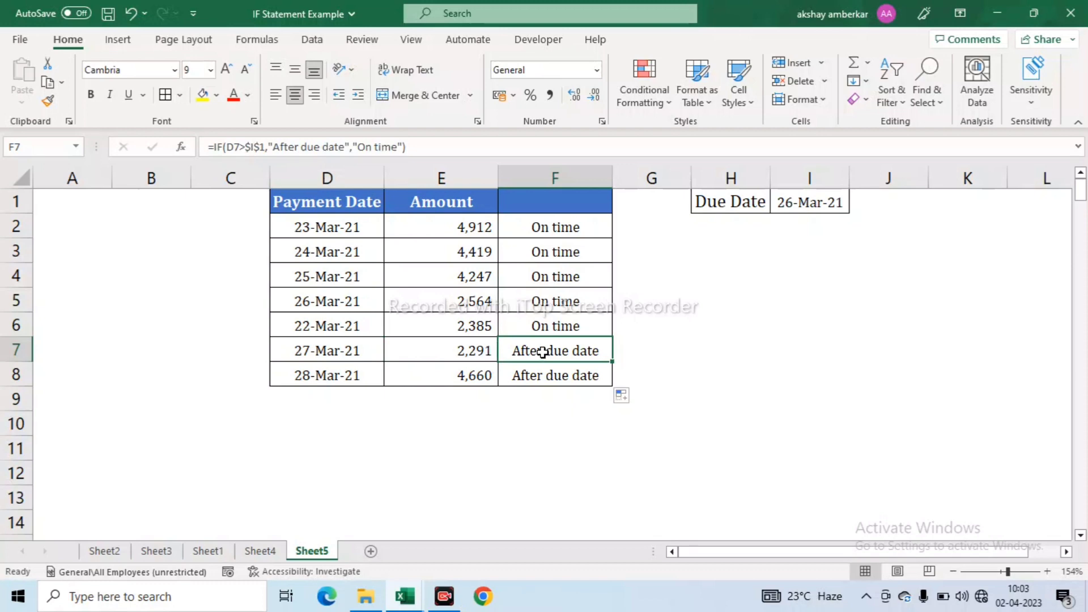
left_click_drag(564, 226, 573, 372)
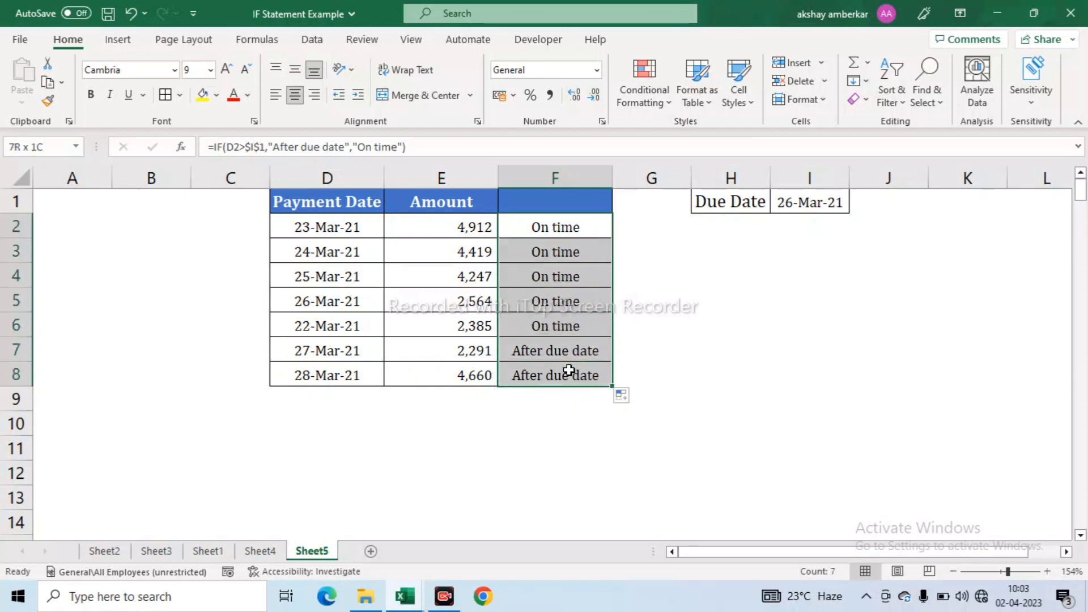
- Insert a blank column at G and confirm F2's formula now references $J$1
left_click(659, 178)
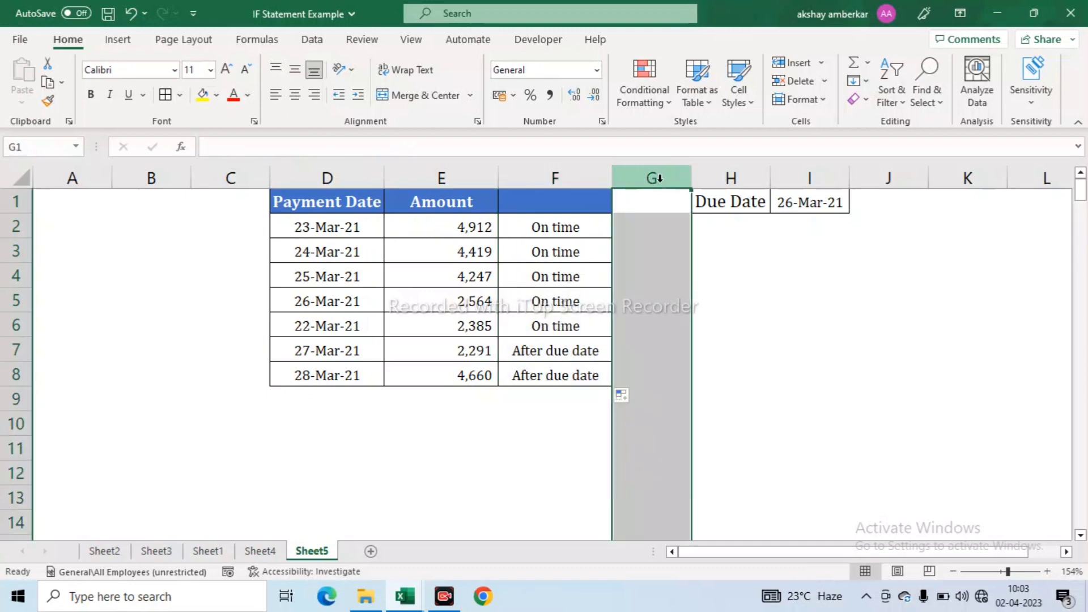
key("ctrl+shift+plus")
key("Down")
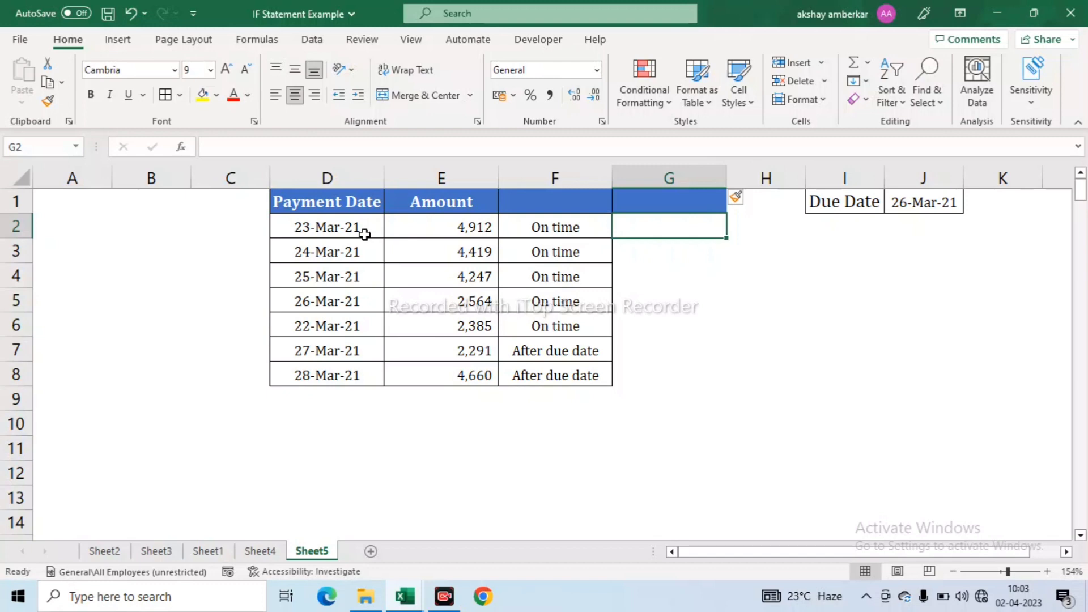
left_click(554, 221)
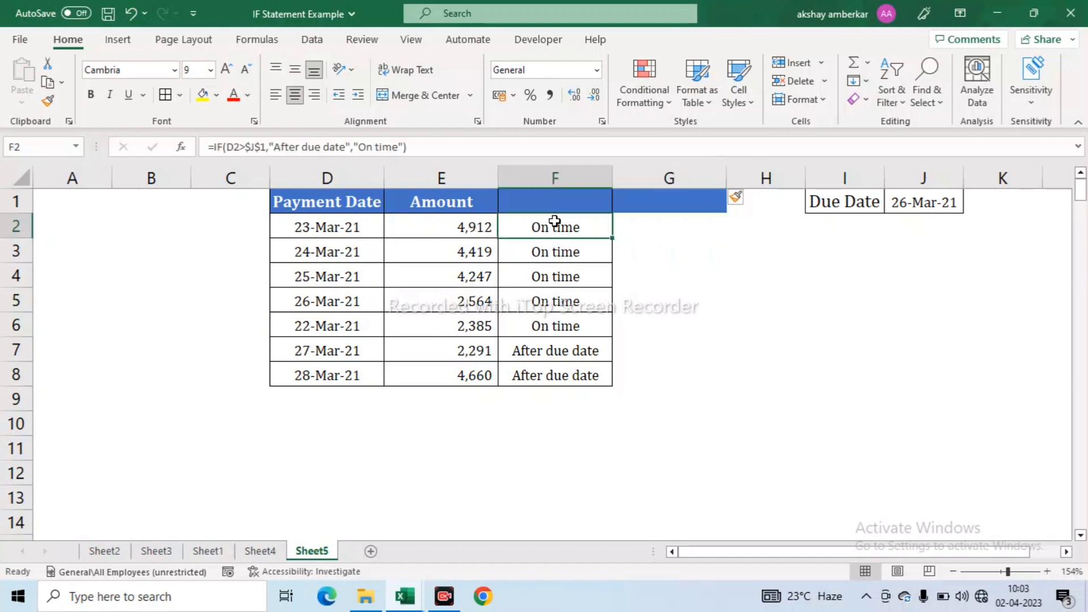
- Enter =IF(D2<=$J$1,"On time","After due date") in G2, making J1 absolute
left_click(657, 228)
type("=if")
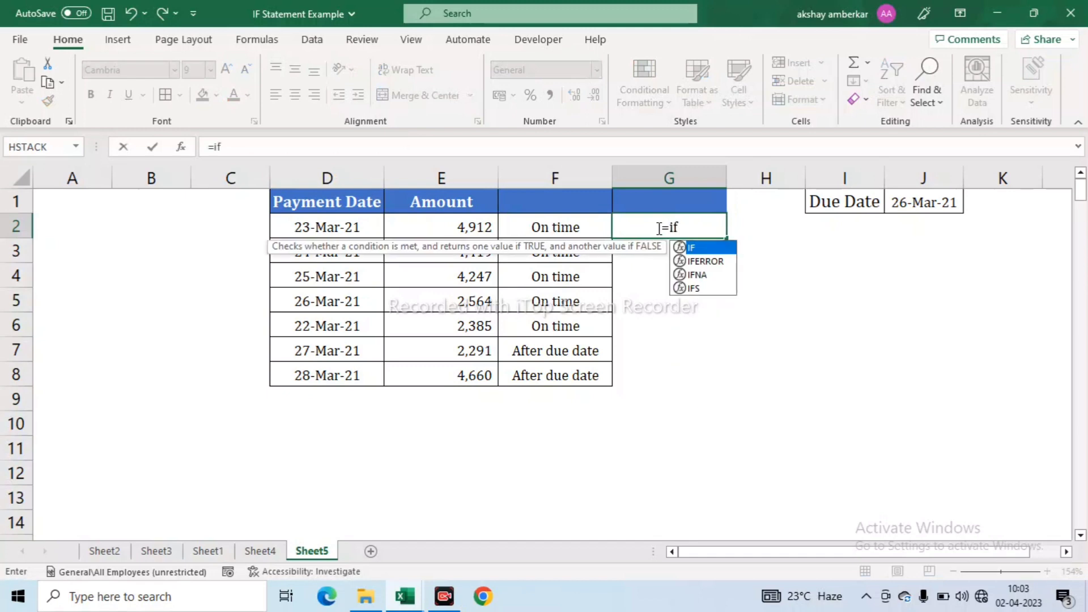
key("Tab")
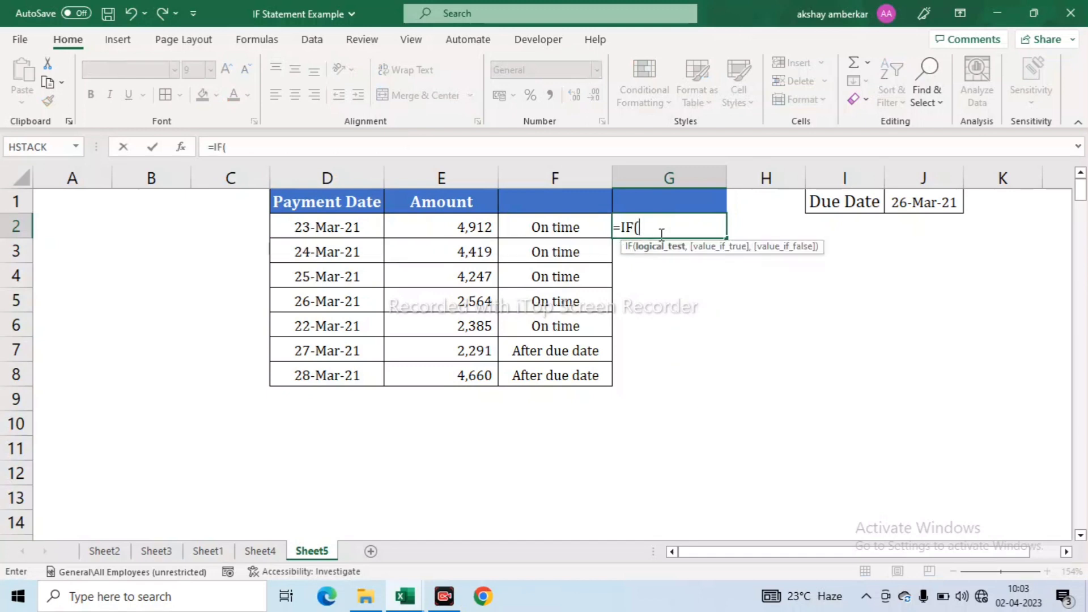
left_click(338, 225)
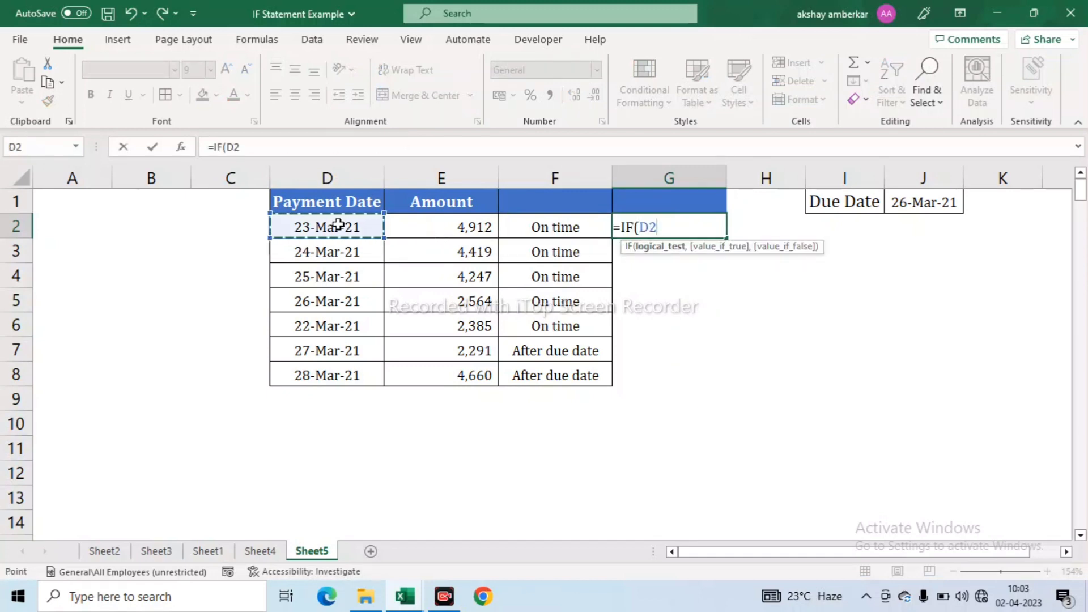
type("<=")
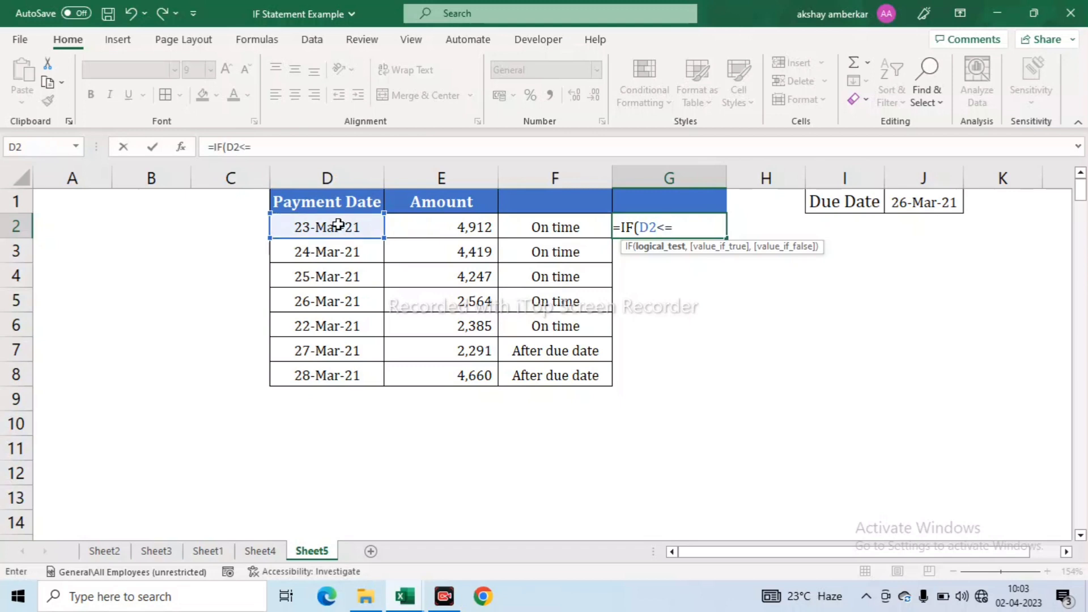
left_click(940, 205)
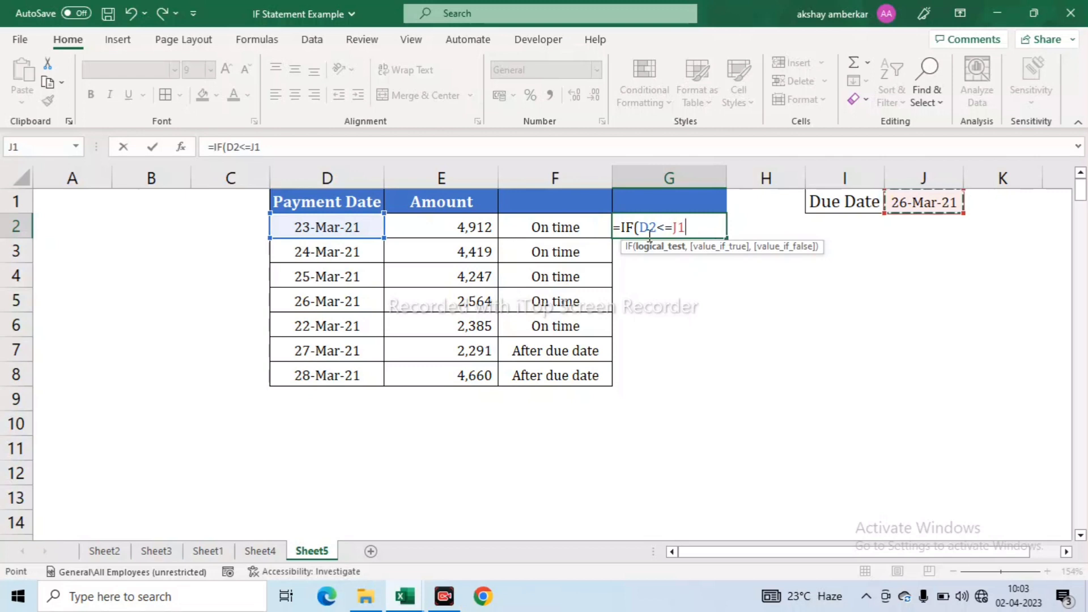
type(",")
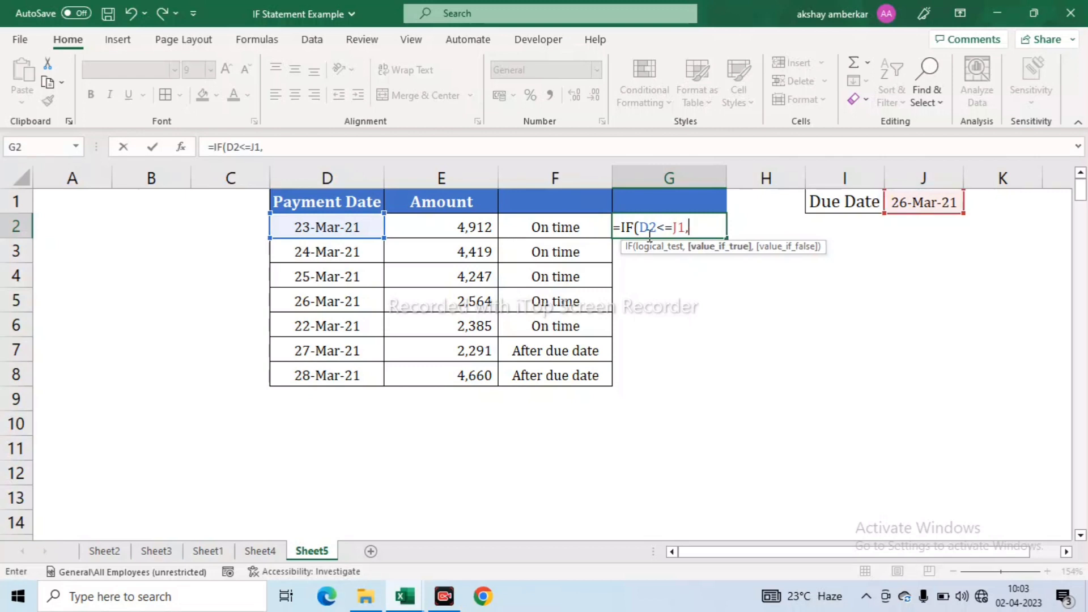
type("\"On time")
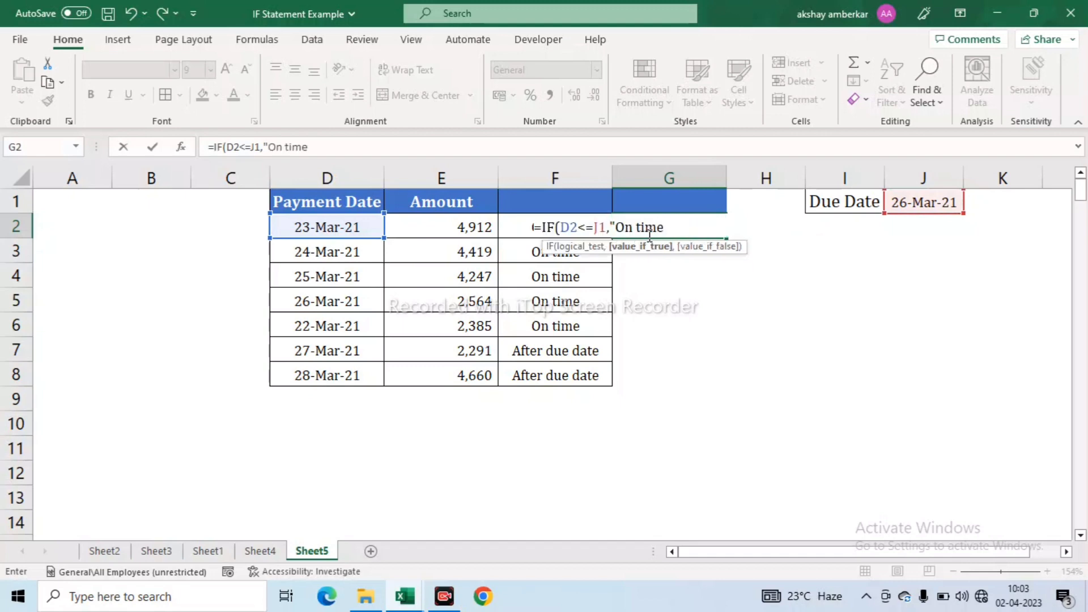
type("\",\"")
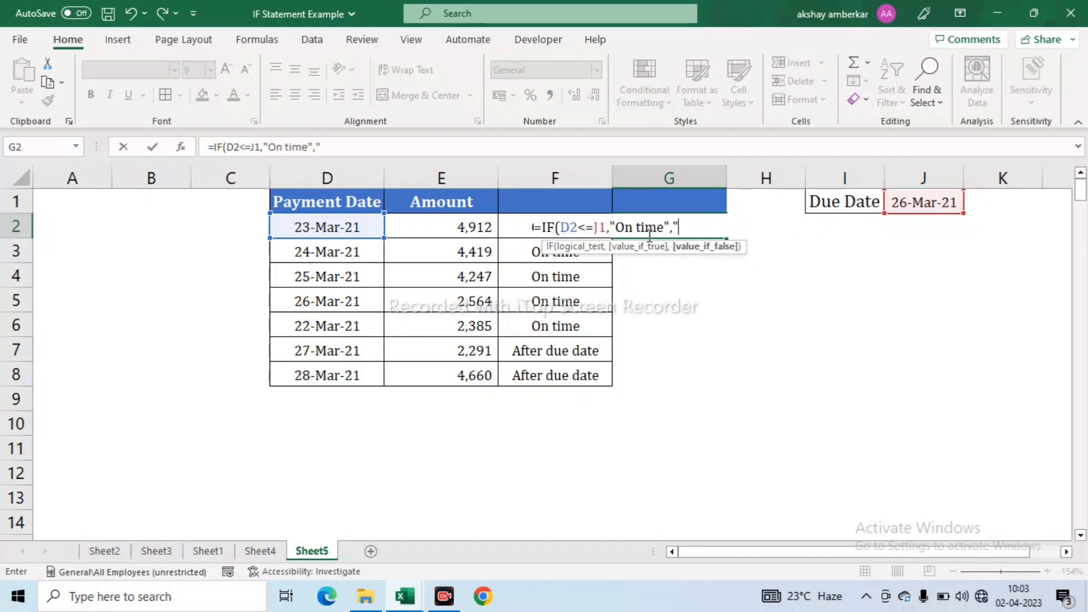
type("After due date")
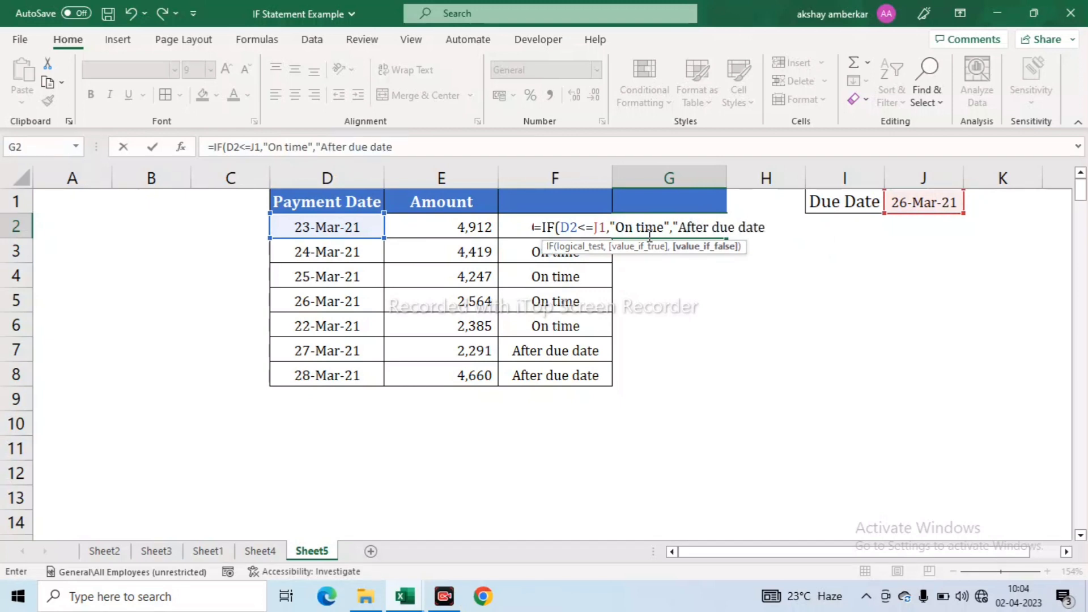
type("\")")
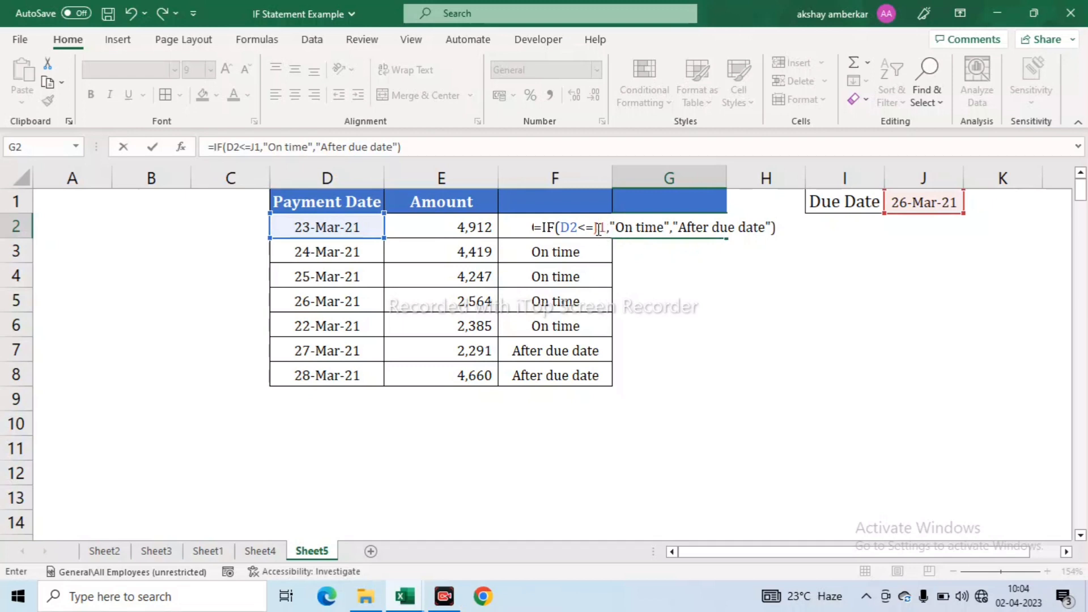
left_click_drag(594, 227, 604, 228)
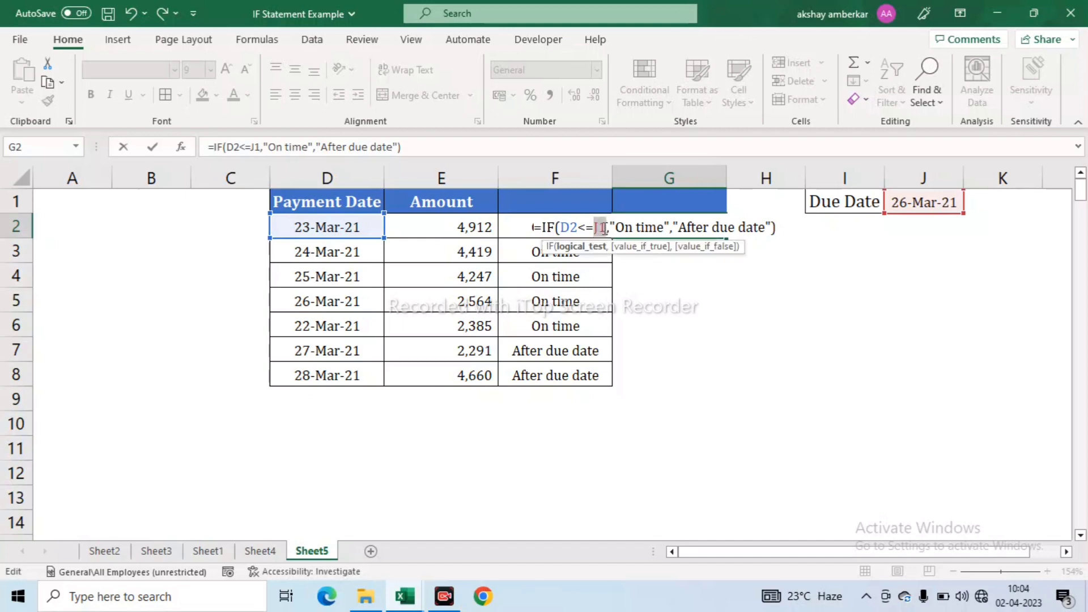
key("F4")
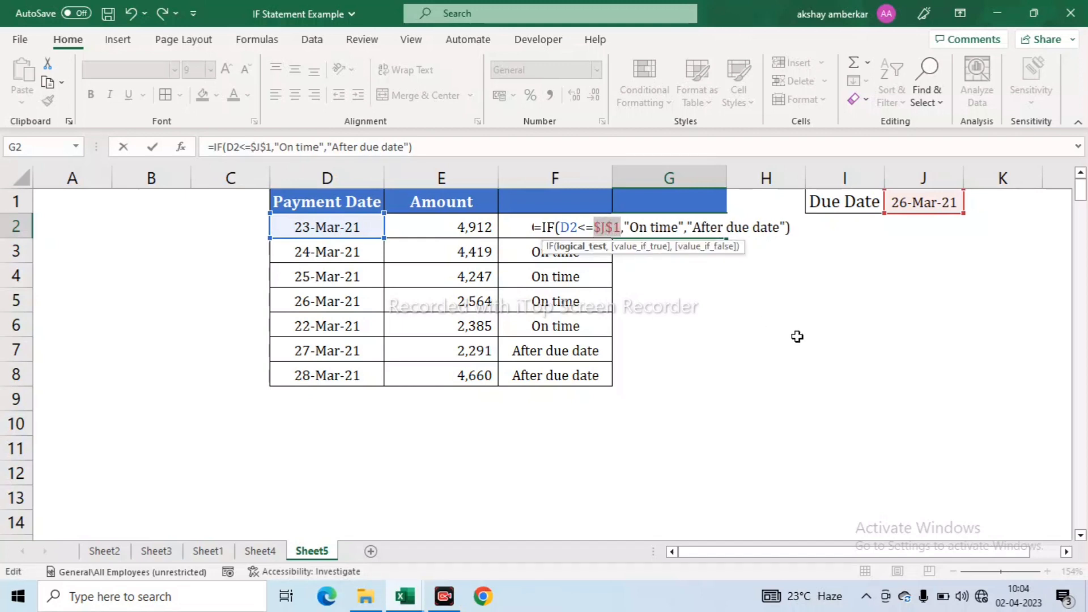
key("Return")
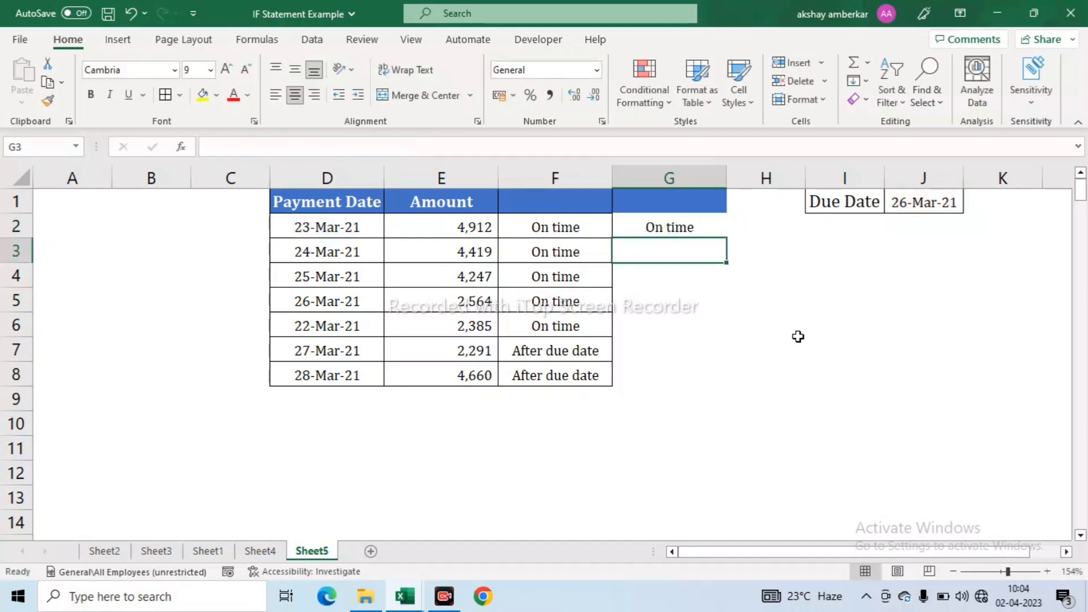
- Fill the G2 formula down through G8 with Ctrl+D
key("Up")
key("Left")
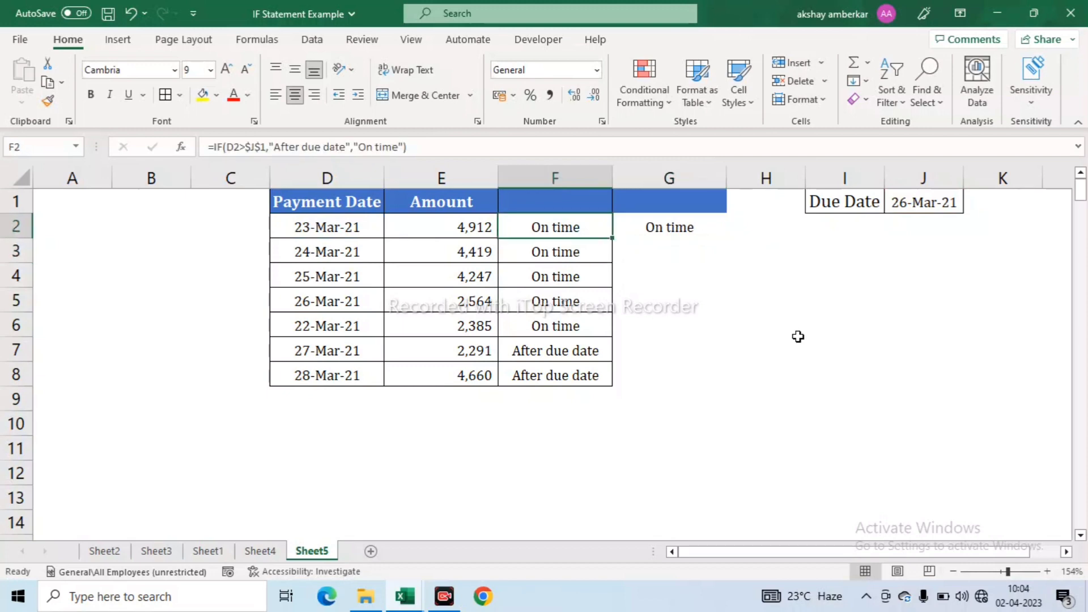
key("ctrl+Down")
key("Right")
key("ctrl+shift+Up")
key("ctrl+d")
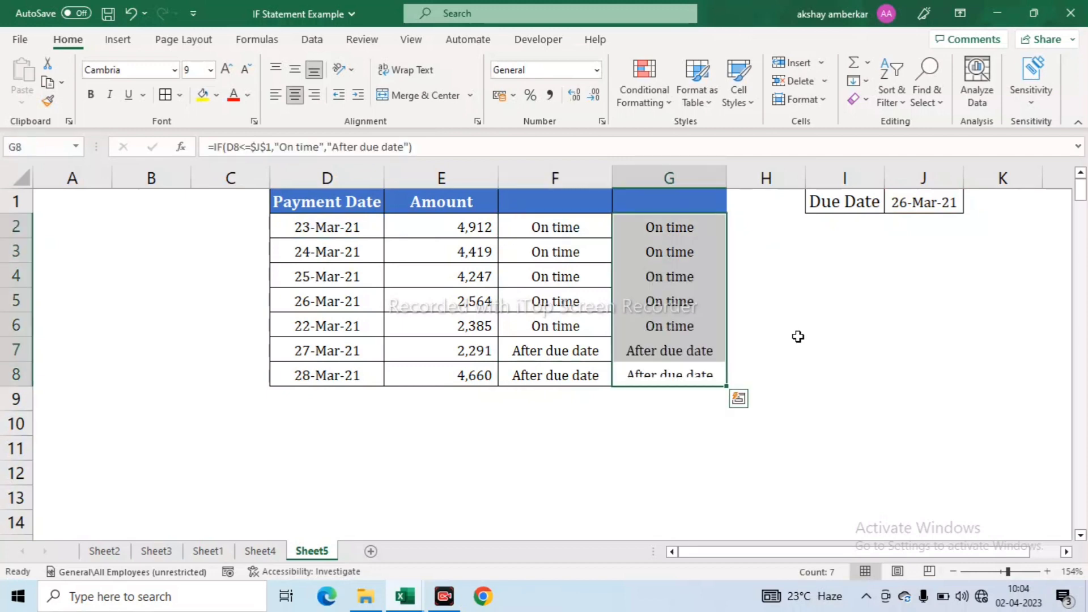
key("Up")
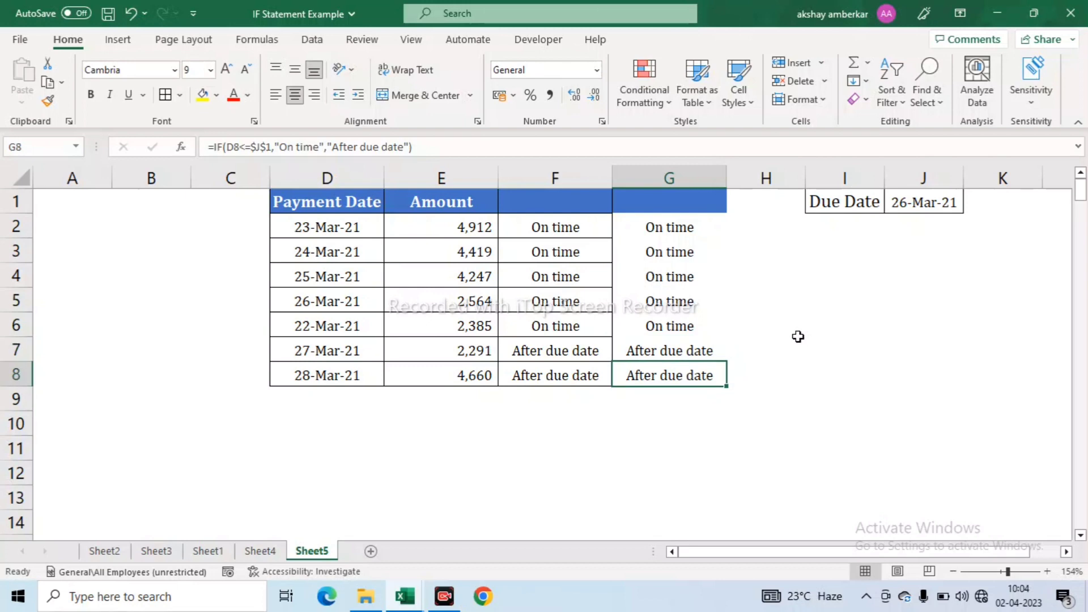
- Compare G5's formula with F5's to confirm both give the same flag
key("Left")
key("Left")
key("Left")
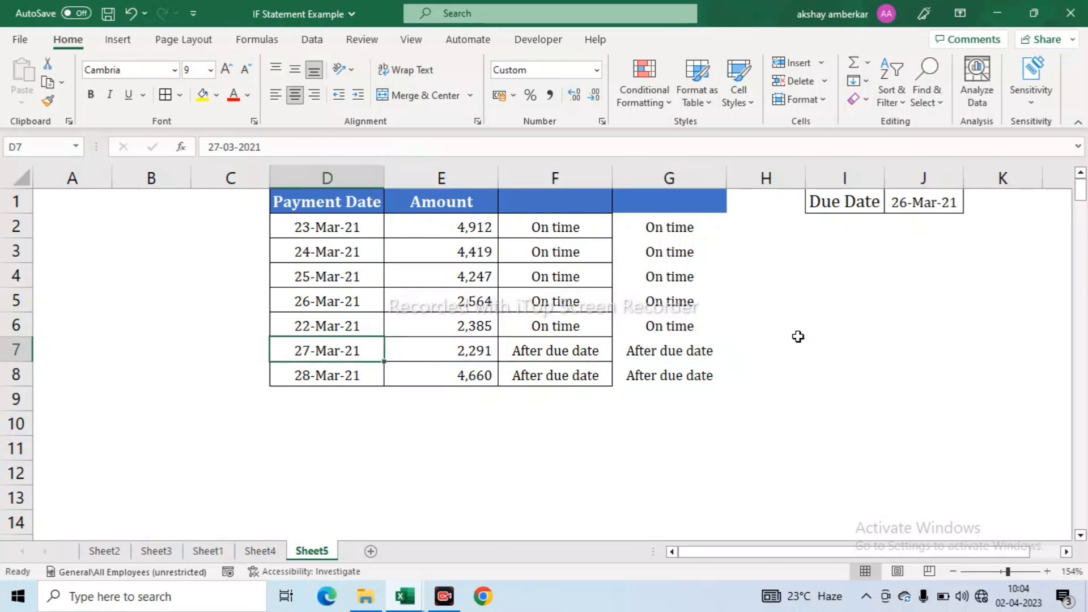
key("Right")
key("Left")
key("Left")
key("Up")
key("Right")
key("Up")
key("Right")
key("Right")
key("Right")
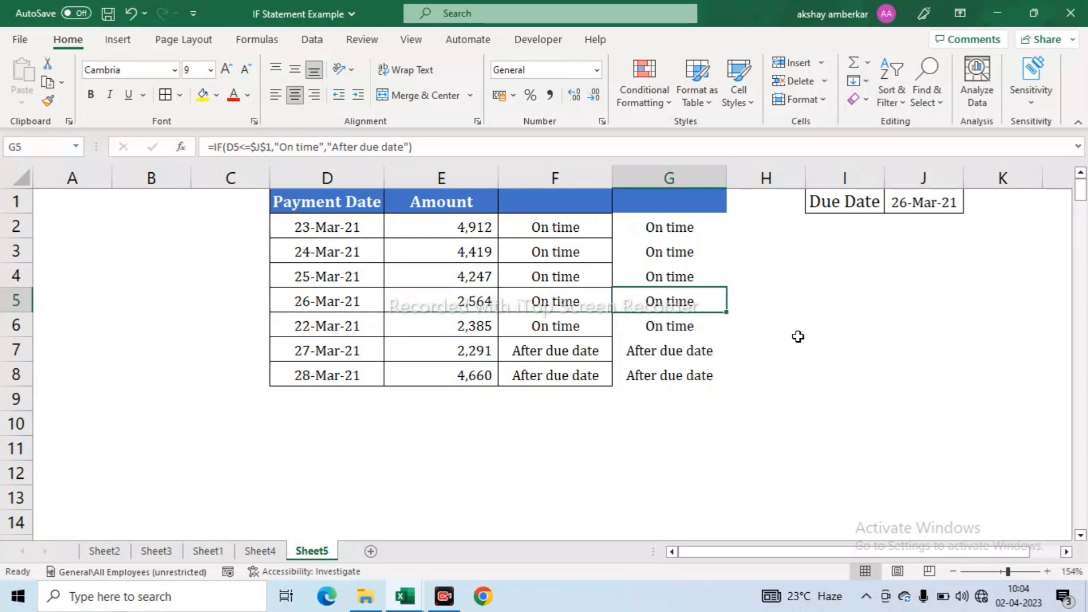
key("Left")
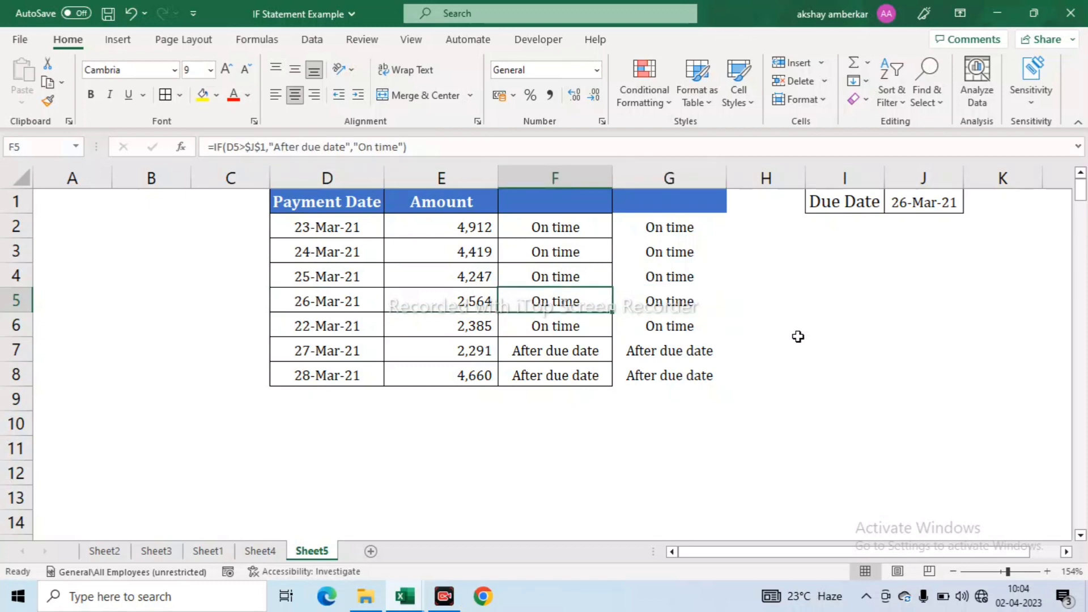
key("Right")
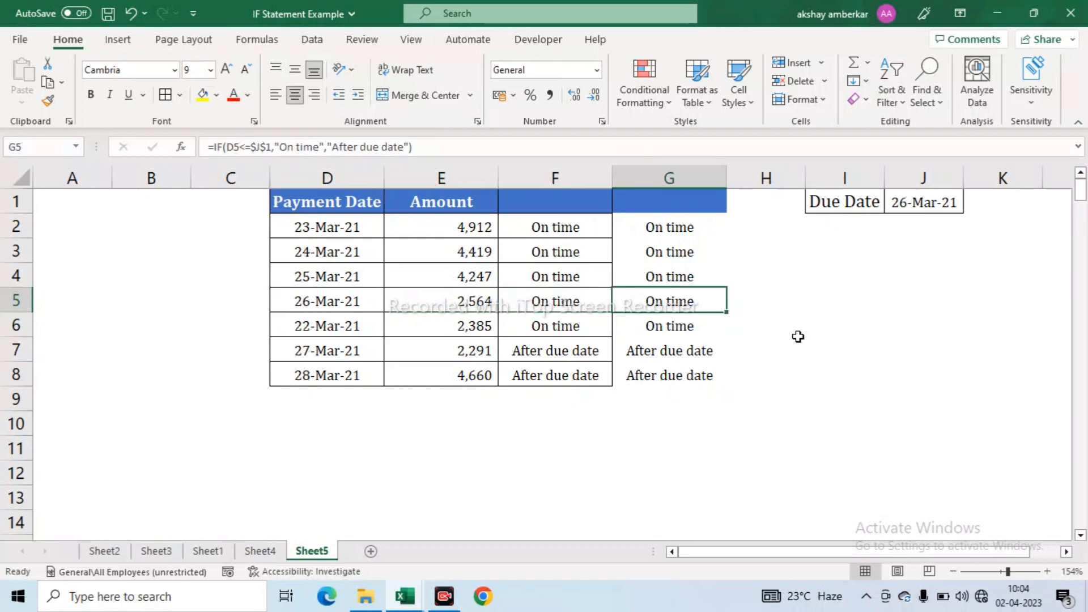